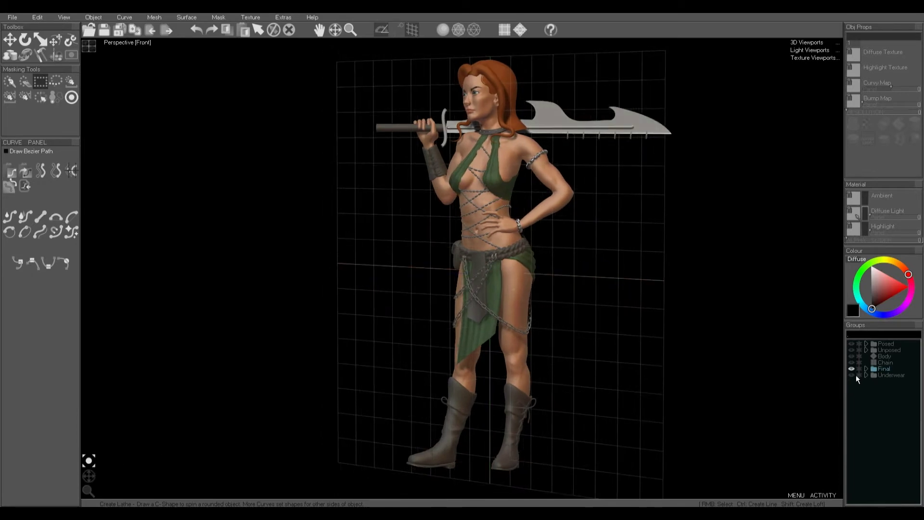
# Step: Show only the Unposed group and try reshaping the mannequin's torso with Soft Move
pyautogui.click(852, 350)
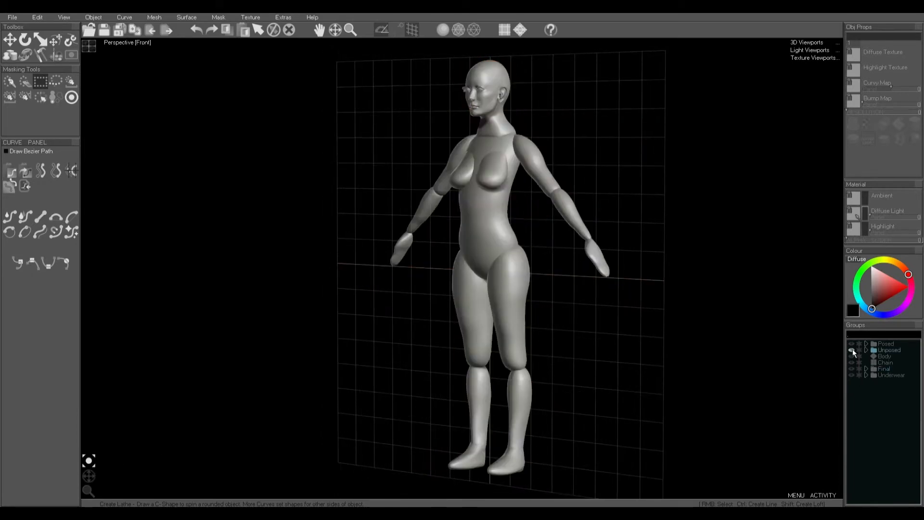
pyautogui.click(506, 222)
pyautogui.click(506, 219)
pyautogui.press('m')
pyautogui.moveTo(516, 207); pyautogui.dragTo(458, 213)
pyautogui.hotkey('ctrl', 'z')
pyautogui.rightClick(473, 227)
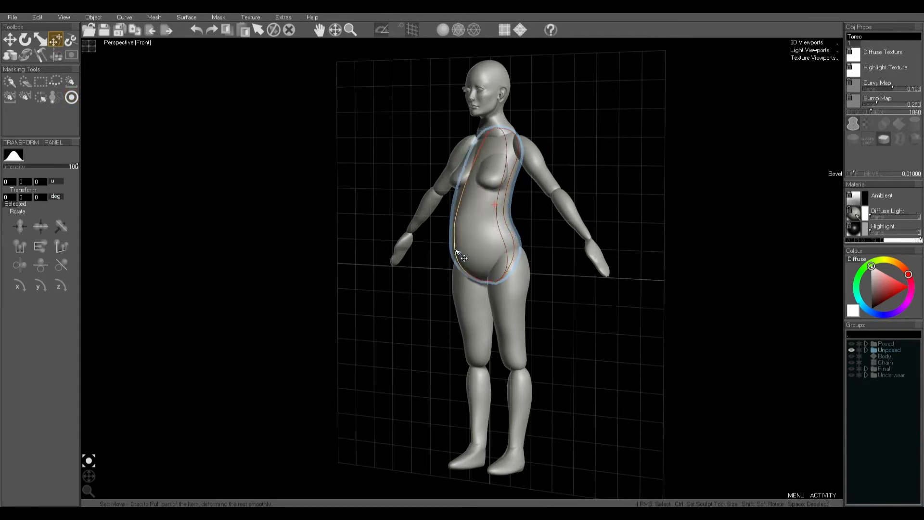
pyautogui.hotkey('ctrl', 'z')
# Step: Try soft-moving the upper arm and rotating the forearm of the unposed mannequin
pyautogui.rightClick(531, 287)
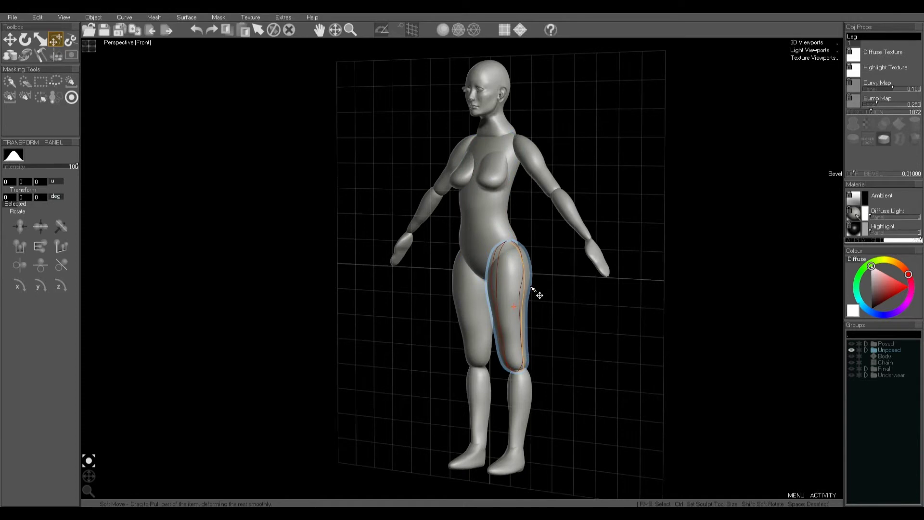
pyautogui.rightClick(552, 157)
pyautogui.moveTo(550, 156); pyautogui.dragTo(544, 163)
pyautogui.hotkey('ctrl', 'z')
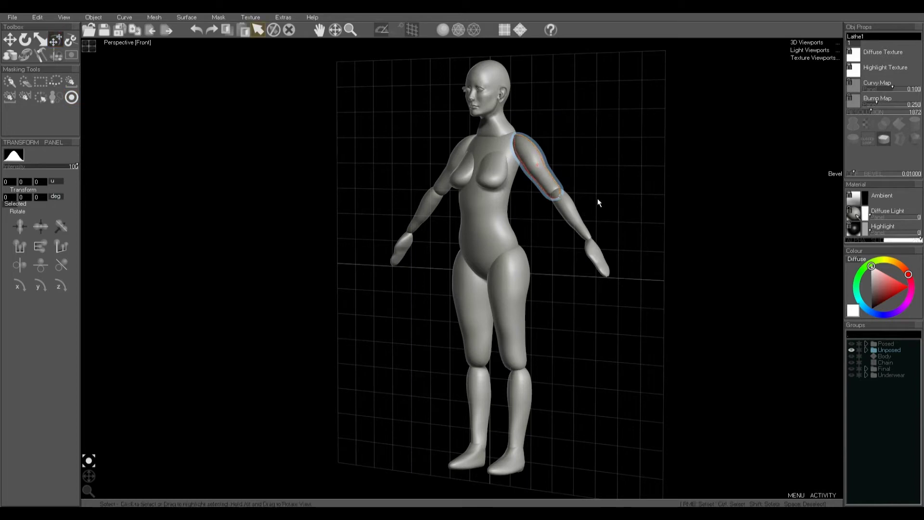
pyautogui.rightClick(574, 213)
pyautogui.keyDown('ctrl'); pyautogui.moveTo(574, 214); pyautogui.dragTo(554, 205); pyautogui.keyUp('ctrl')
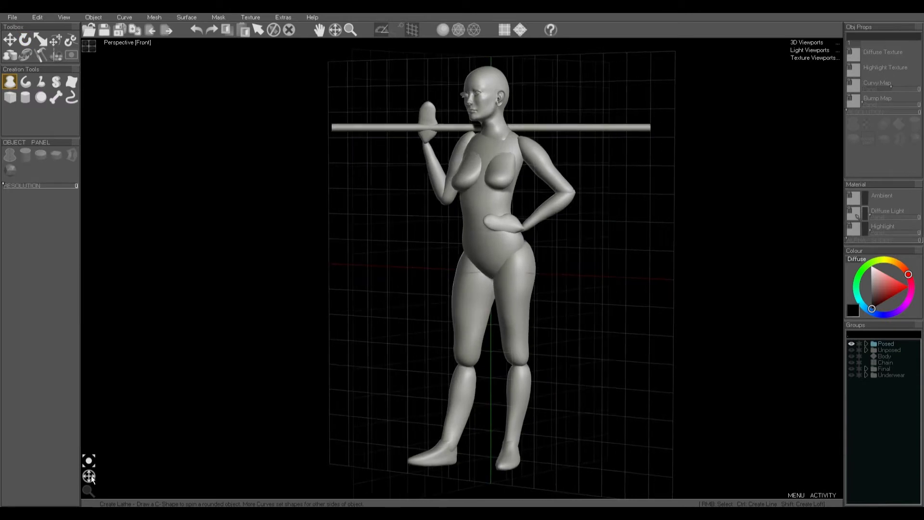
# Step: Examine the posed mannequin, the body with underwear, and the finished character's clothing, chains and sword in the Final group
pyautogui.moveTo(92, 478); pyautogui.dragTo(121, 482)
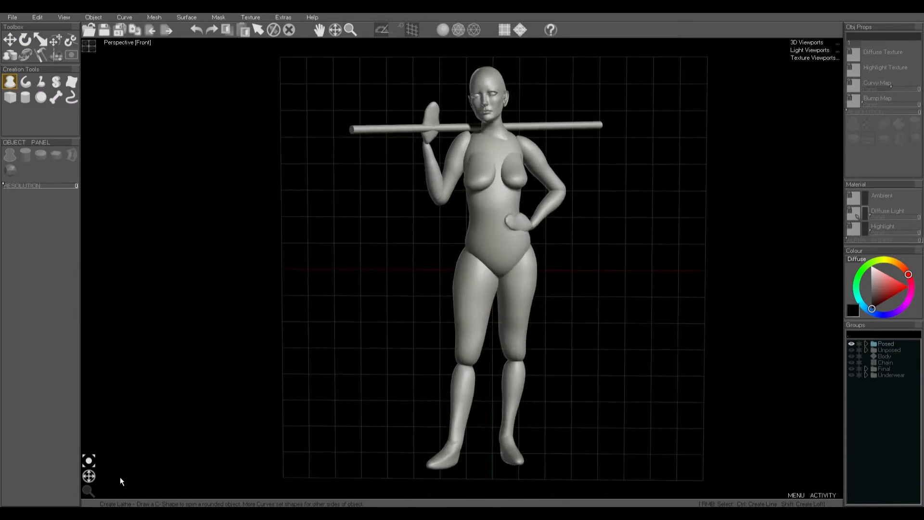
pyautogui.click(852, 343)
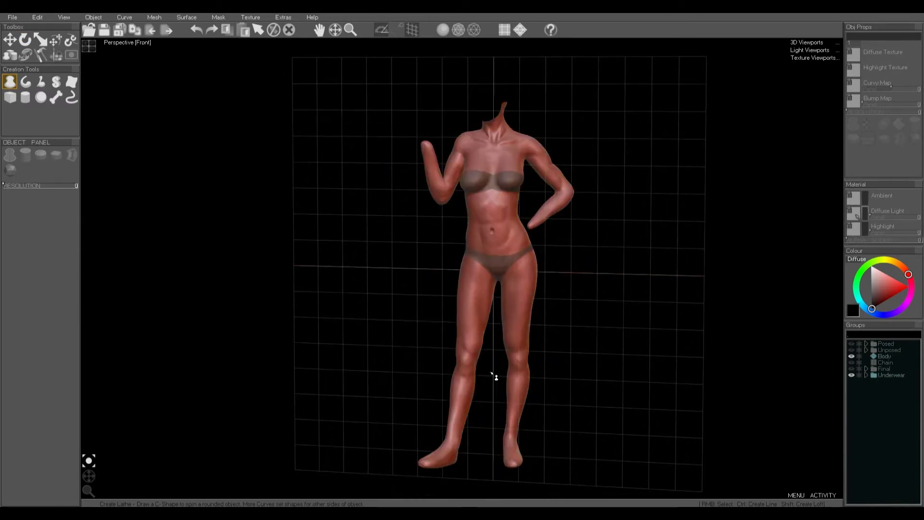
pyautogui.moveTo(90, 476)
pyautogui.mouseDown()
pyautogui.moveTo(76, 479)
pyautogui.moveTo(101, 480)
pyautogui.mouseUp()
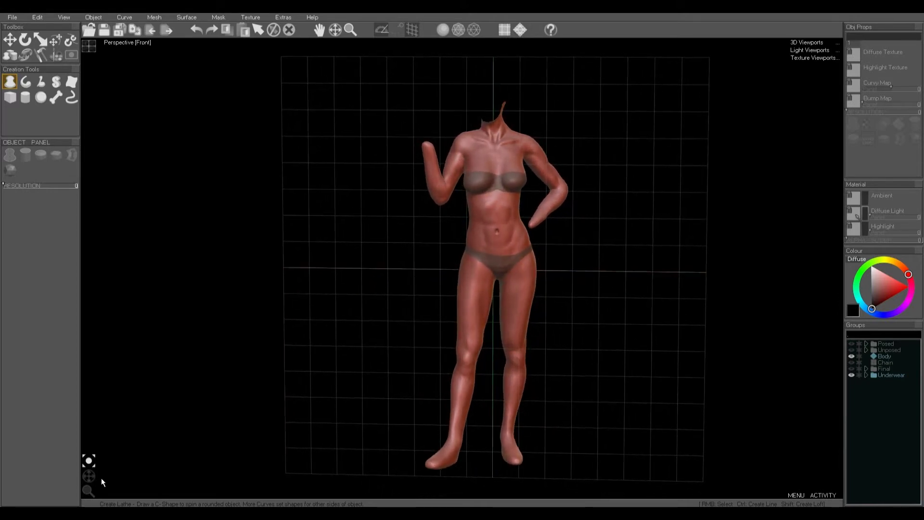
pyautogui.moveTo(498, 258); pyautogui.dragTo(489, 303, button='middle')
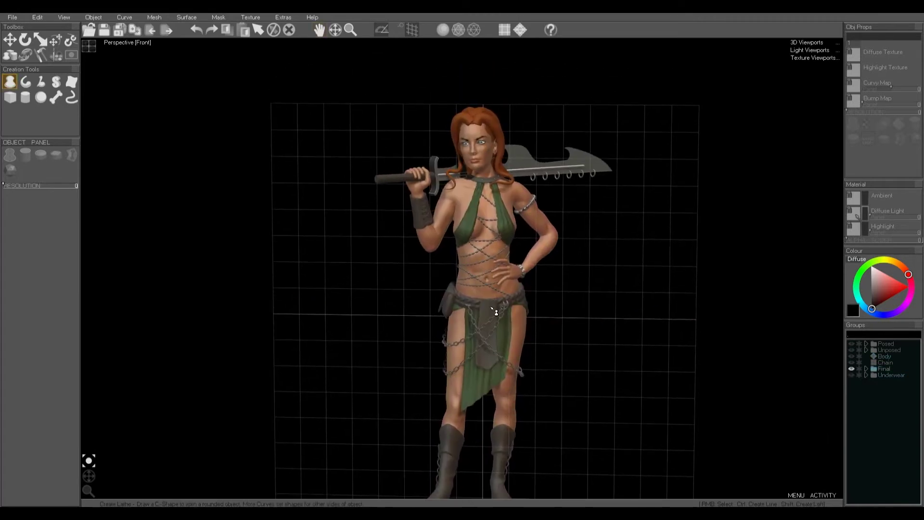
pyautogui.scroll(3, 494, 310)
pyautogui.scroll(3, 498, 326)
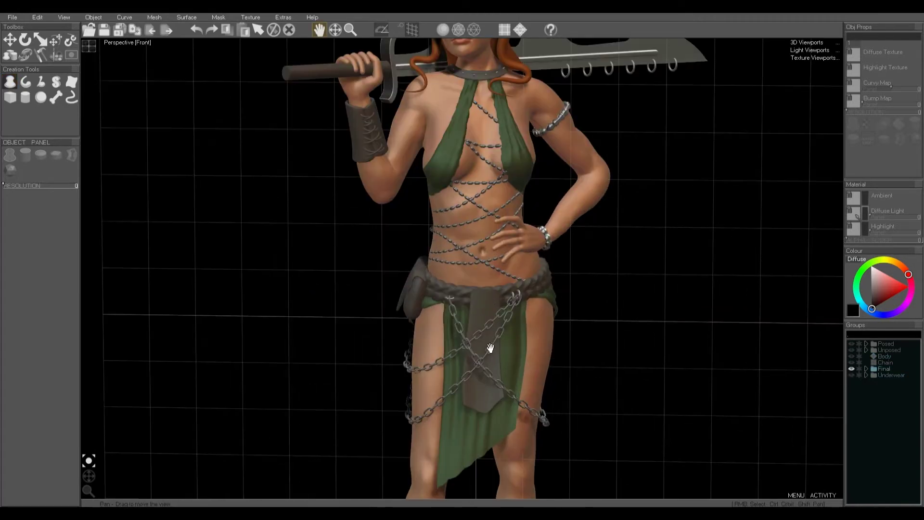
pyautogui.scroll(2, 489, 350)
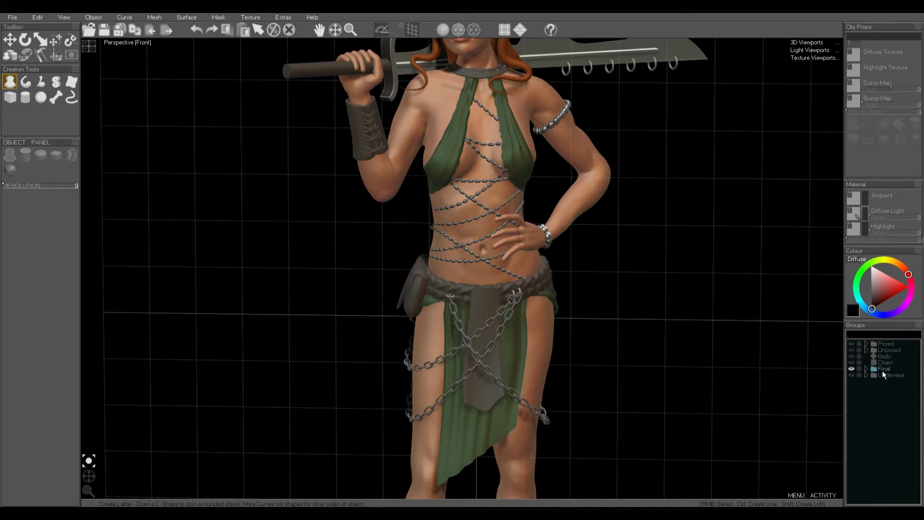
pyautogui.moveTo(508, 256); pyautogui.dragTo(541, 373, button='middle')
pyautogui.moveTo(525, 316); pyautogui.dragTo(537, 343, button='middle')
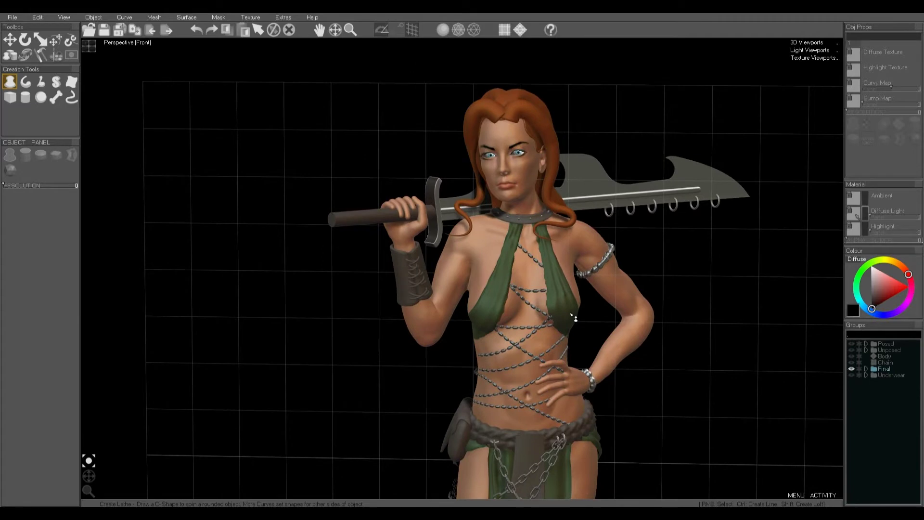
pyautogui.scroll(2, 513, 298)
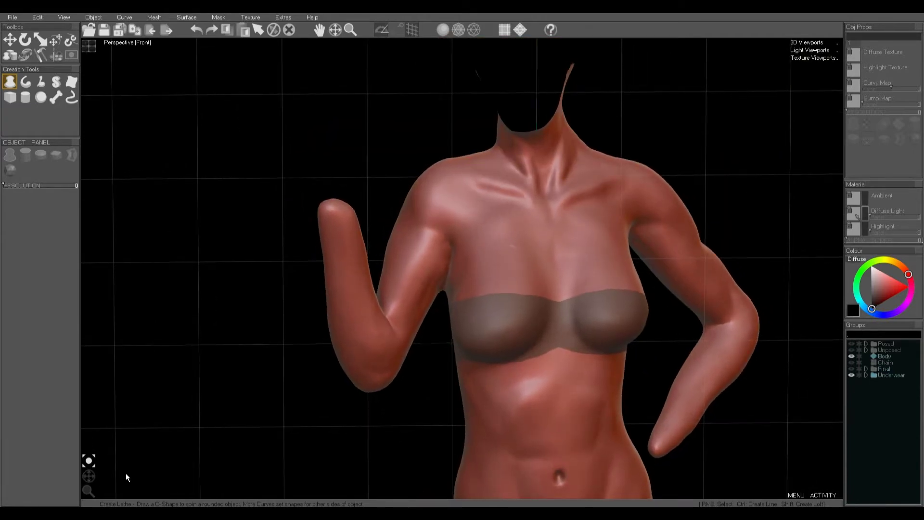
# Step: Duplicate the Body mesh, hide the original and select the copy
pyautogui.moveTo(475, 378); pyautogui.dragTo(417, 367, button='middle')
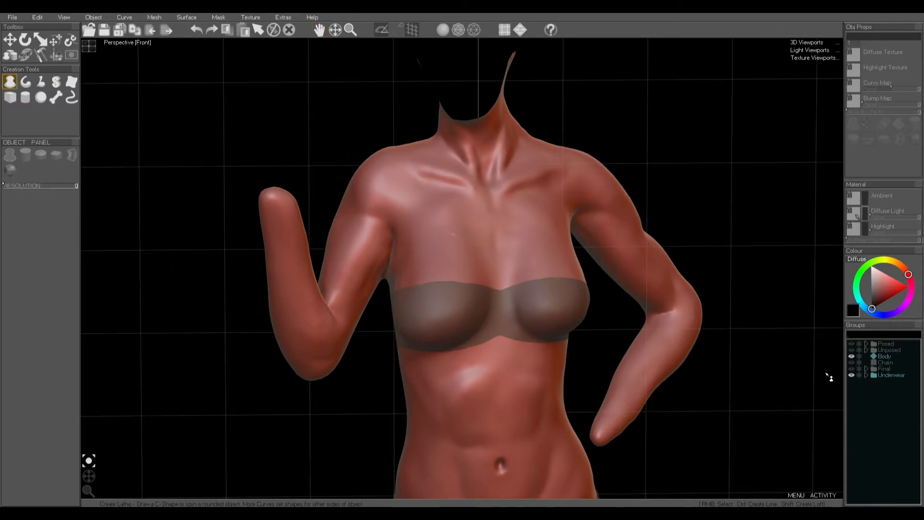
pyautogui.click(884, 356)
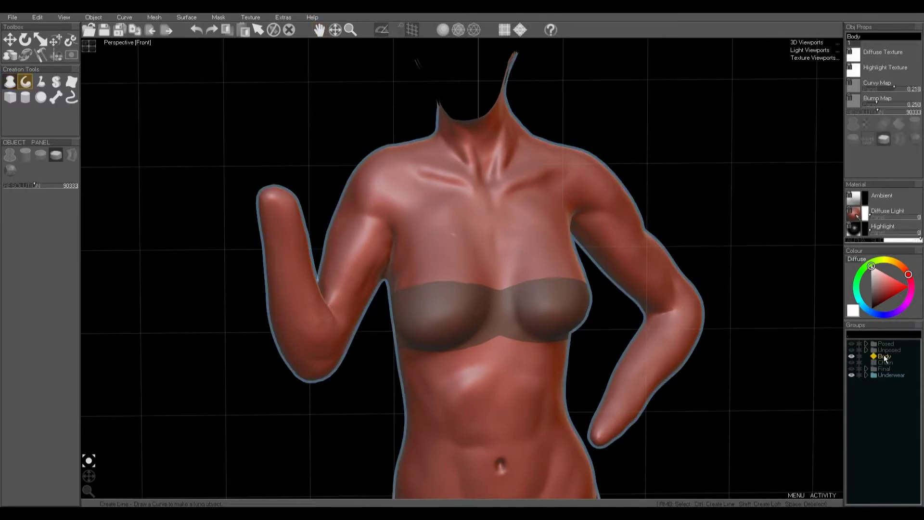
pyautogui.hotkey('ctrl', 'c')
pyautogui.hotkey('ctrl', 'v')
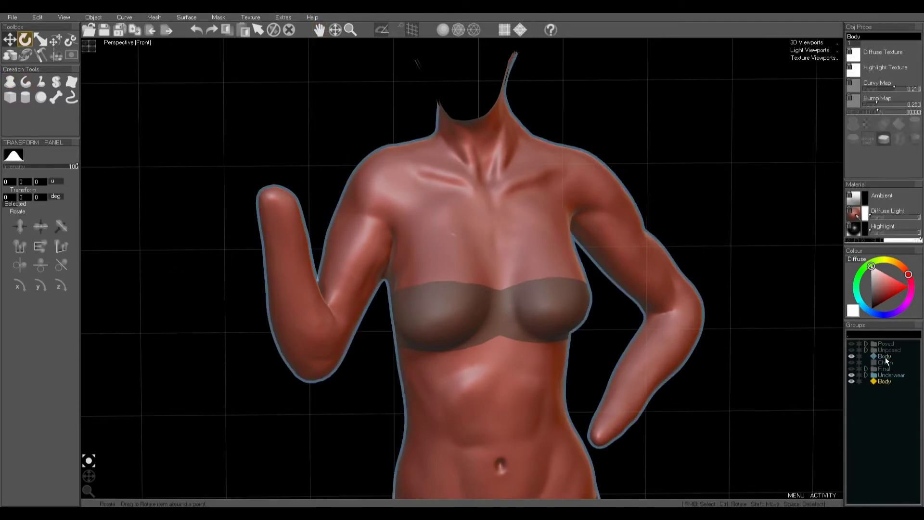
pyautogui.click(885, 394)
pyautogui.click(885, 381)
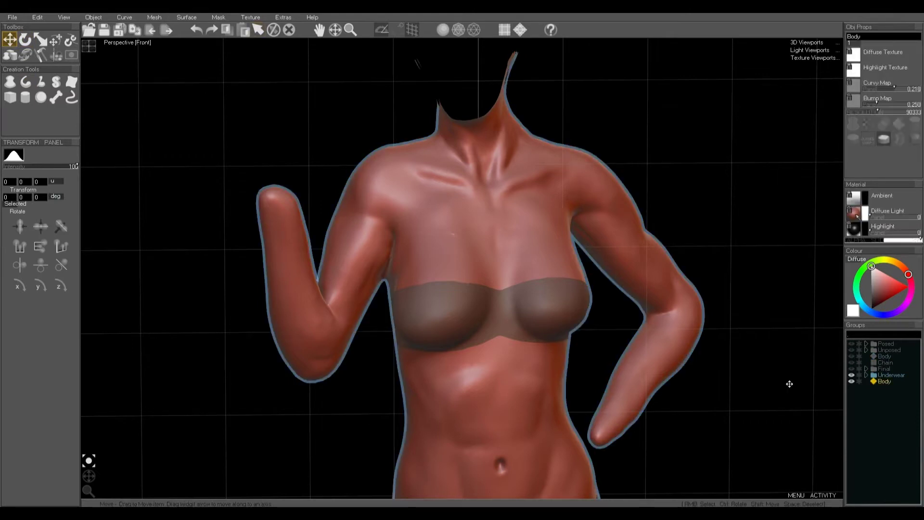
# Step: Slice the body copy by a closed curve running from a narrow strap at the collarbone around the figure's right breast
pyautogui.click(154, 17)
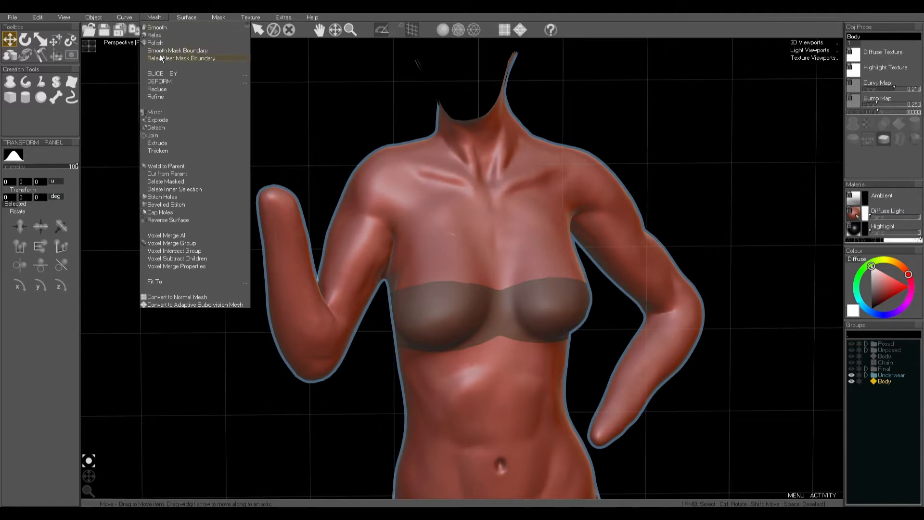
pyautogui.moveTo(166, 72)
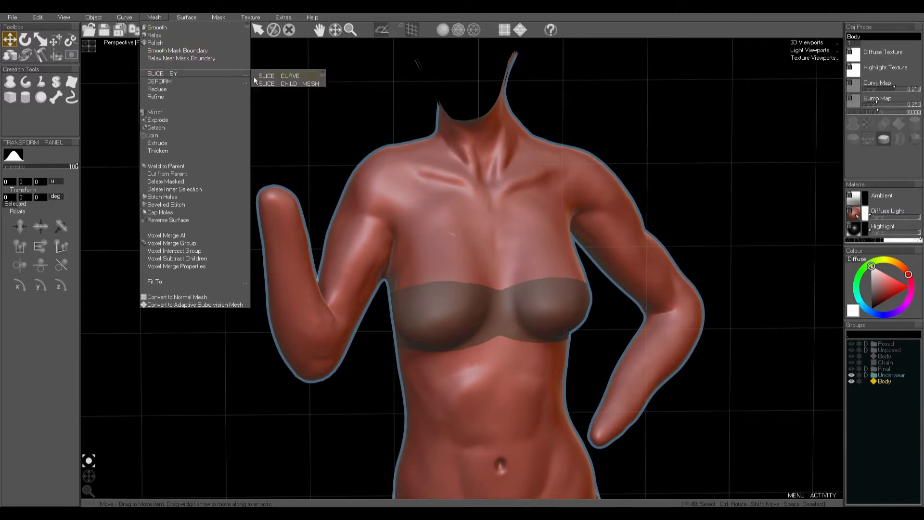
pyautogui.click(276, 76)
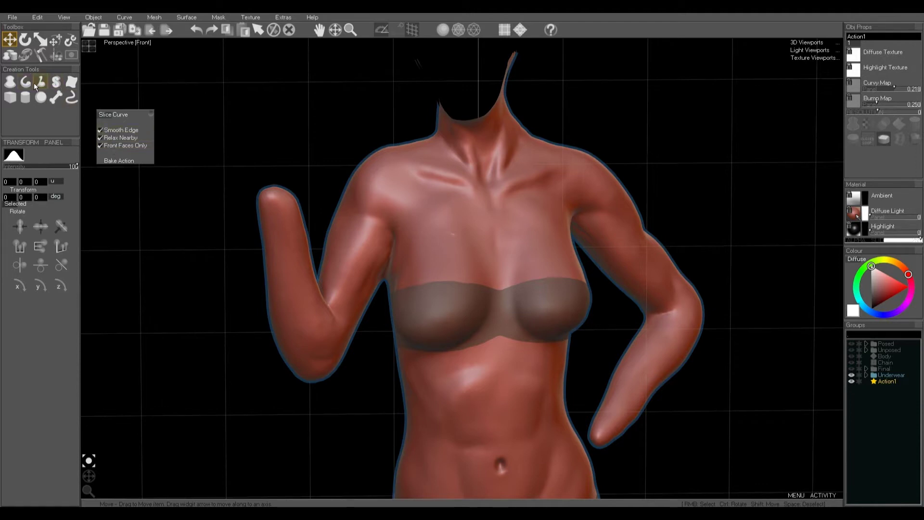
pyautogui.click(27, 55)
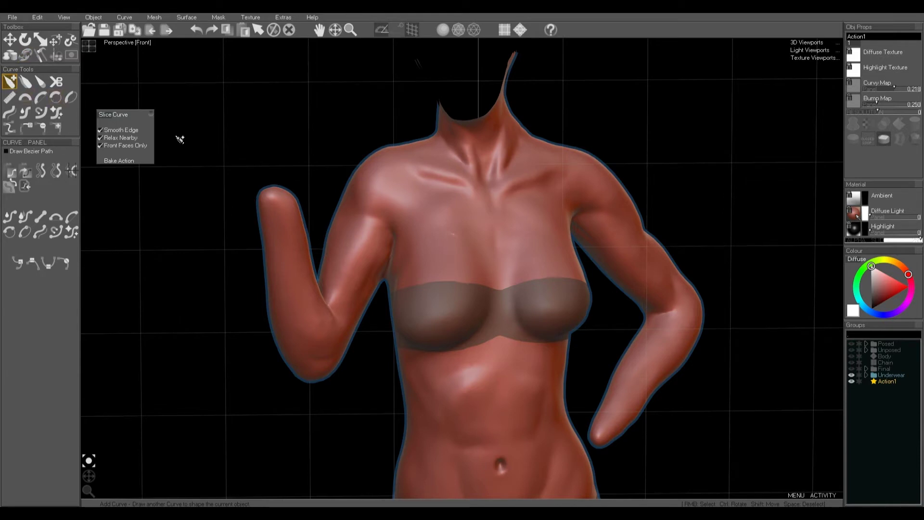
pyautogui.moveTo(456, 160)
pyautogui.mouseDown()
pyautogui.moveTo(440, 229)
pyautogui.moveTo(382, 321)
pyautogui.moveTo(376, 350)
pyautogui.moveTo(394, 373)
pyautogui.moveTo(437, 356)
pyautogui.moveTo(463, 316)
pyautogui.moveTo(475, 162)
pyautogui.mouseUp()
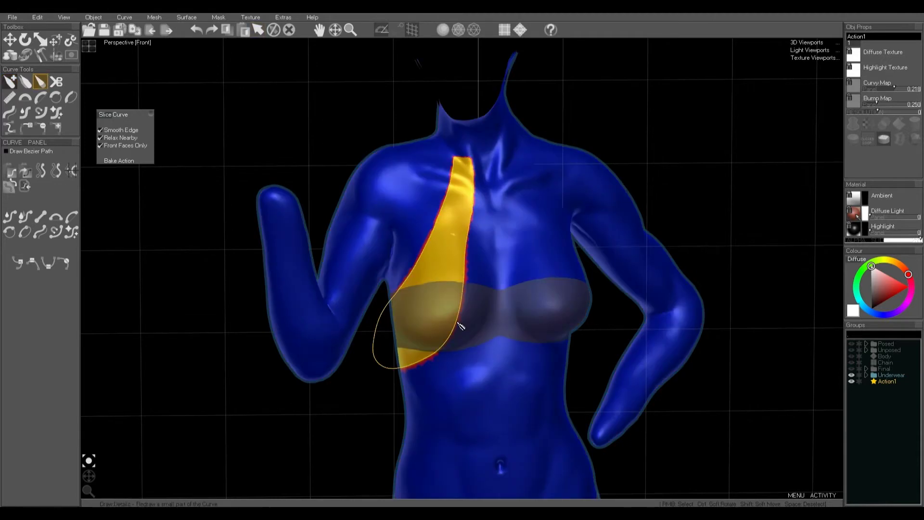
# Step: Refine the slice curve by pulling its inner edge, making the upper outer edge a simple arc and straightening the segment beside the breast
pyautogui.keyDown('shift'); pyautogui.moveTo(461, 325); pyautogui.dragTo(466, 323); pyautogui.keyUp('shift')
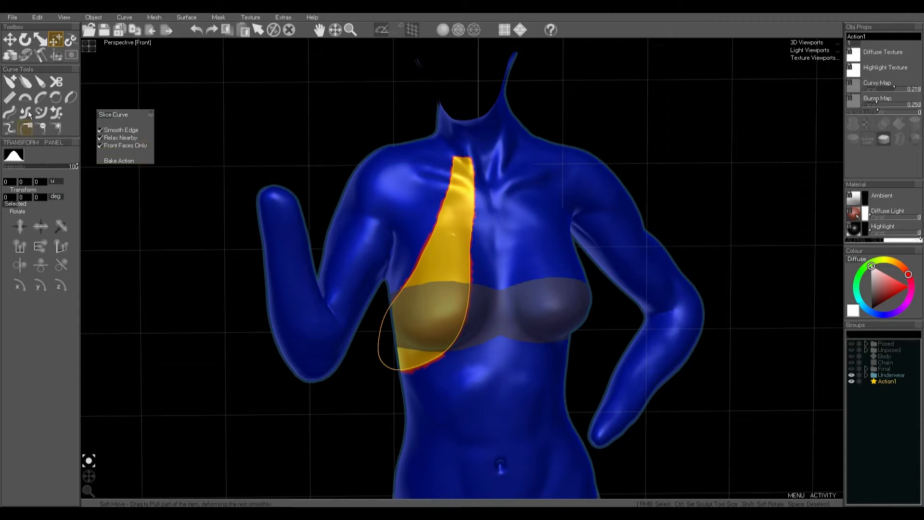
pyautogui.click(8, 112)
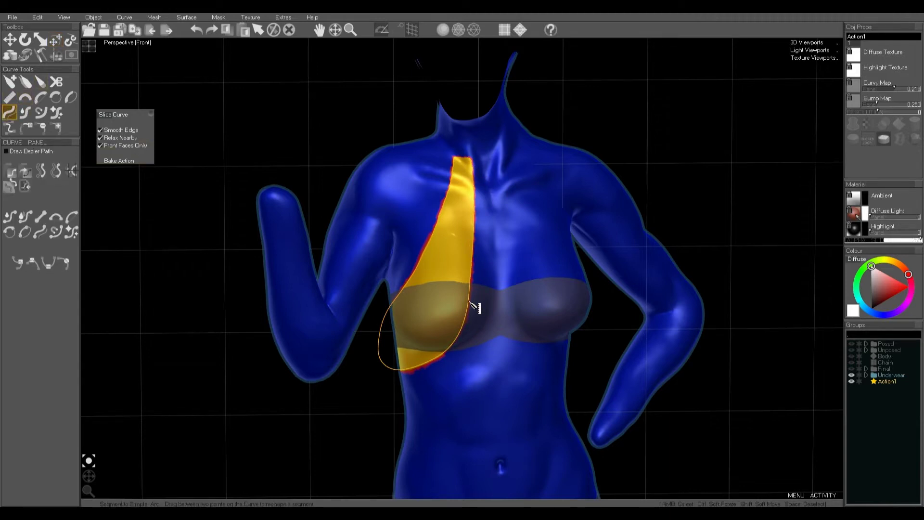
pyautogui.moveTo(451, 162)
pyautogui.mouseDown()
pyautogui.moveTo(431, 257)
pyautogui.moveTo(381, 320)
pyautogui.mouseUp()
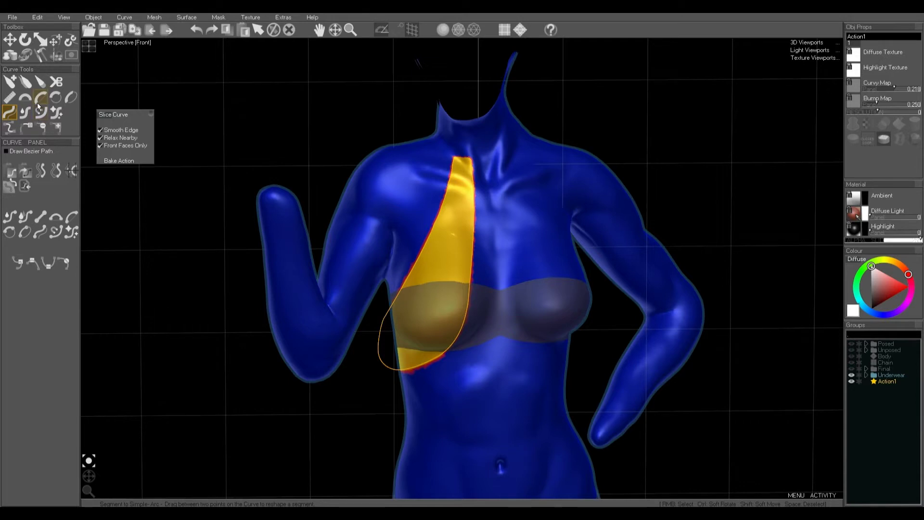
pyautogui.click(10, 98)
pyautogui.moveTo(388, 319); pyautogui.dragTo(393, 377)
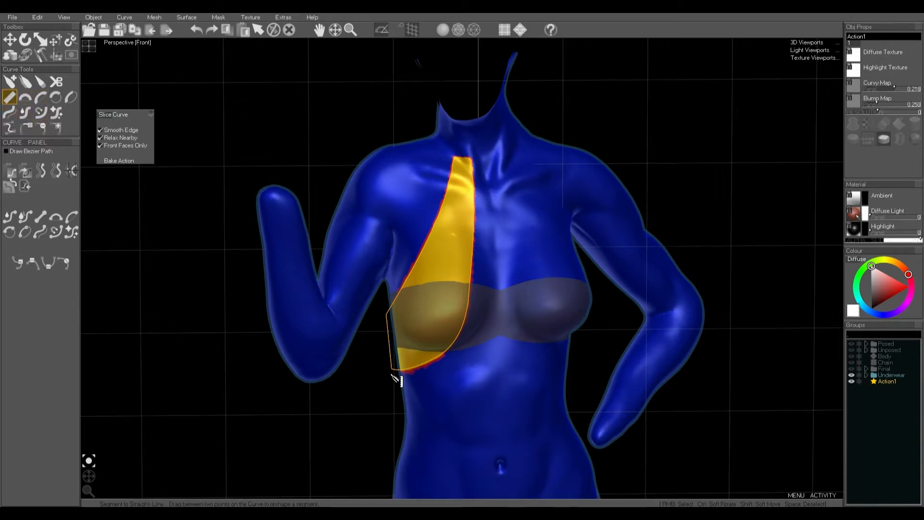
# Step: Disable Front Faces Only for the curve slice and bake the action into the body copy
pyautogui.moveTo(89, 461)
pyautogui.mouseDown()
pyautogui.moveTo(99, 475)
pyautogui.moveTo(198, 469)
pyautogui.moveTo(89, 476)
pyautogui.mouseUp()
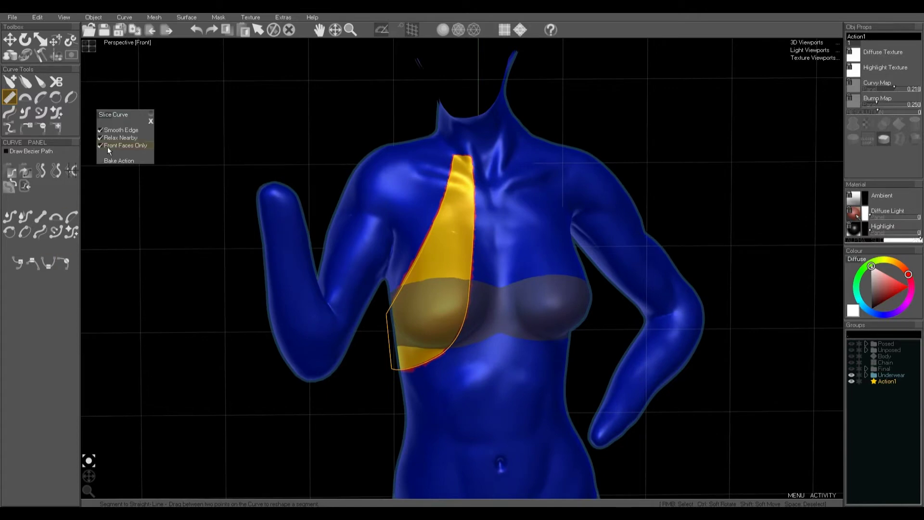
pyautogui.click(134, 146)
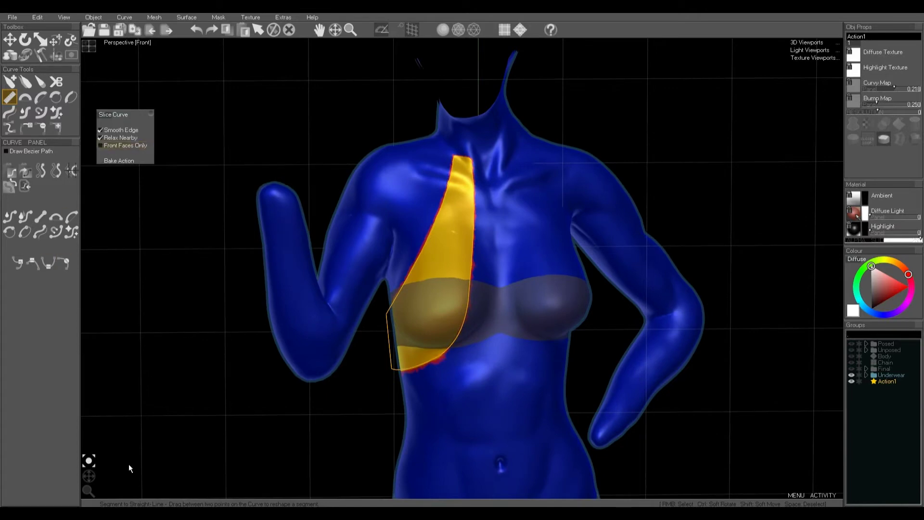
pyautogui.moveTo(128, 464); pyautogui.dragTo(90, 476)
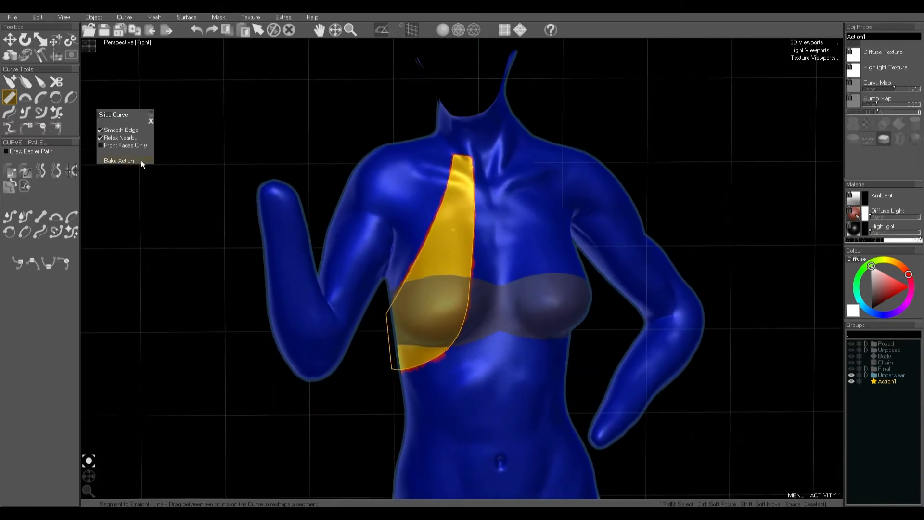
pyautogui.click(115, 160)
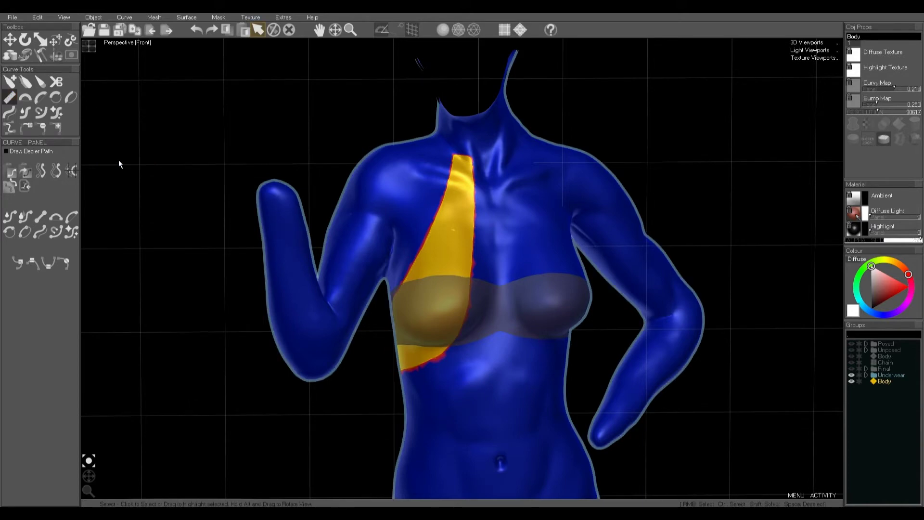
# Step: Examine the wireframe along the edges of the sliced top panel, and return to shaded display
pyautogui.scroll(6, 476, 227)
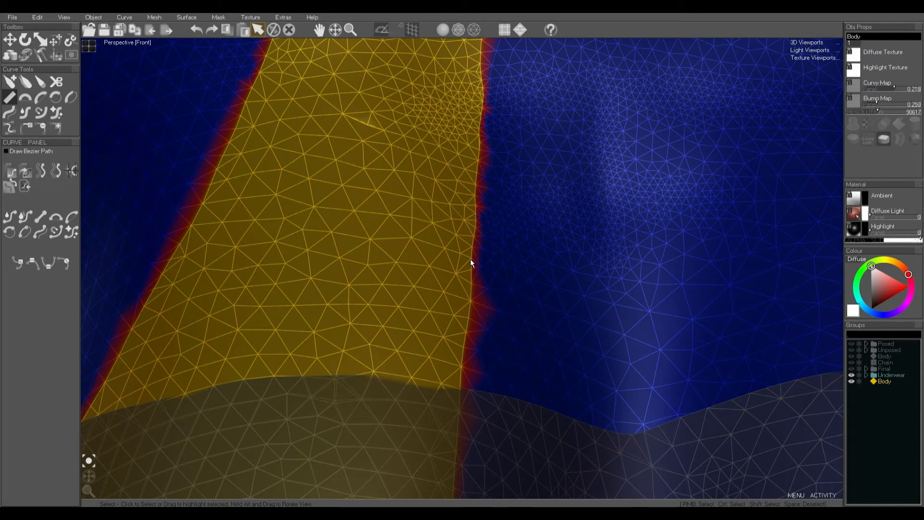
pyautogui.scroll(-3, 466, 326)
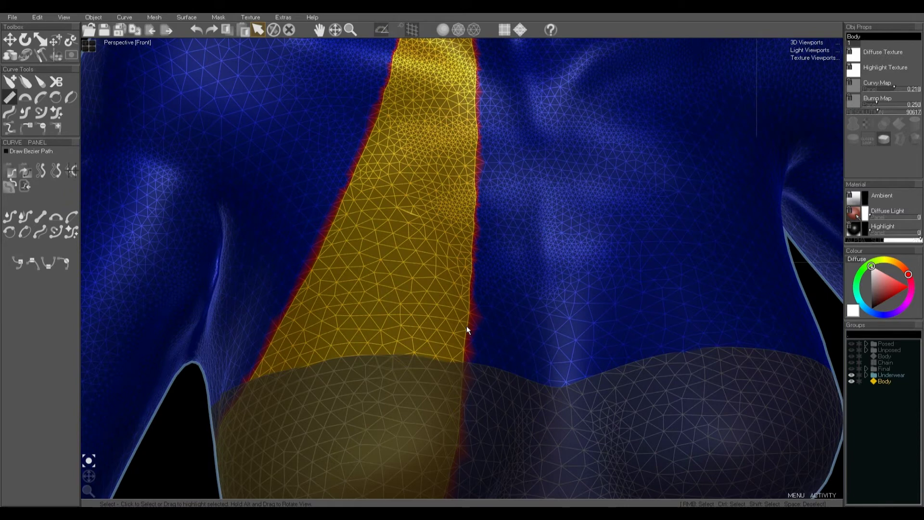
pyautogui.scroll(-3, 466, 325)
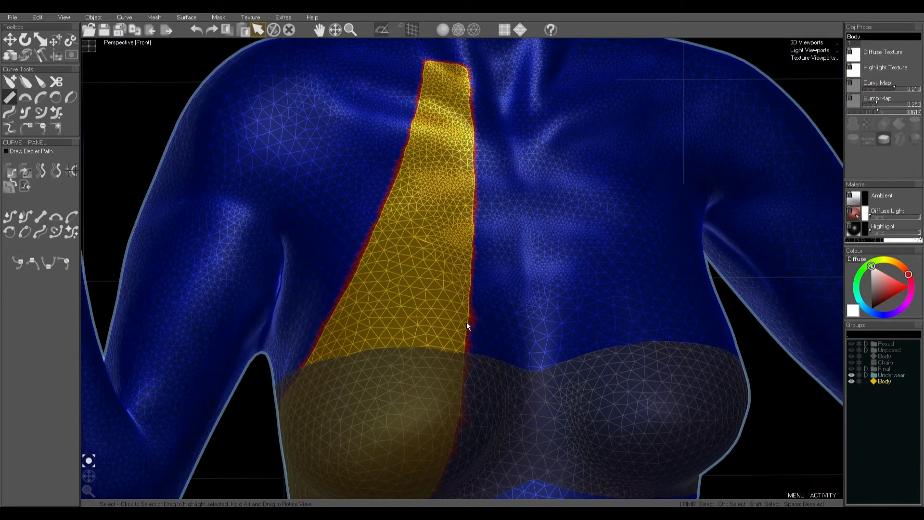
pyautogui.scroll(-3, 467, 322)
pyautogui.moveTo(443, 351); pyautogui.dragTo(449, 307, button='middle')
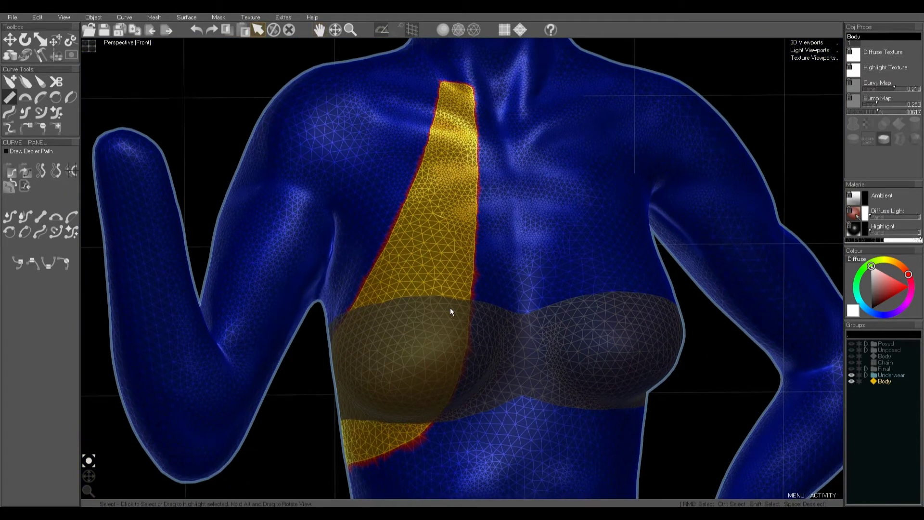
pyautogui.press('w')
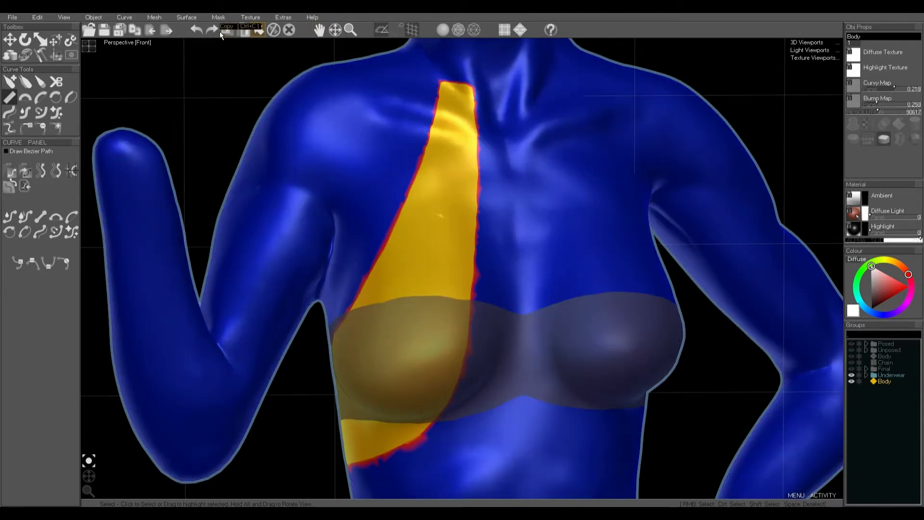
# Step: Detach the masked top panel from the body copy and delete the leftover body mesh
pyautogui.click(154, 17)
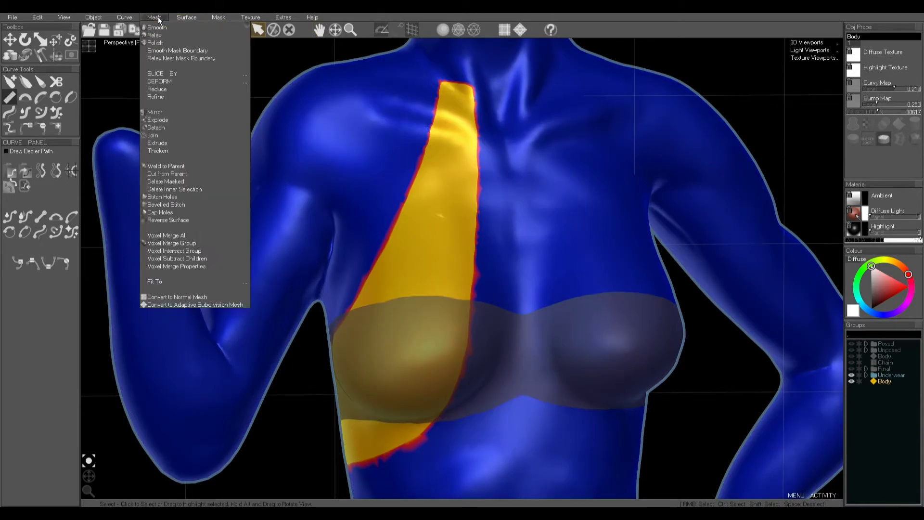
pyautogui.click(165, 128)
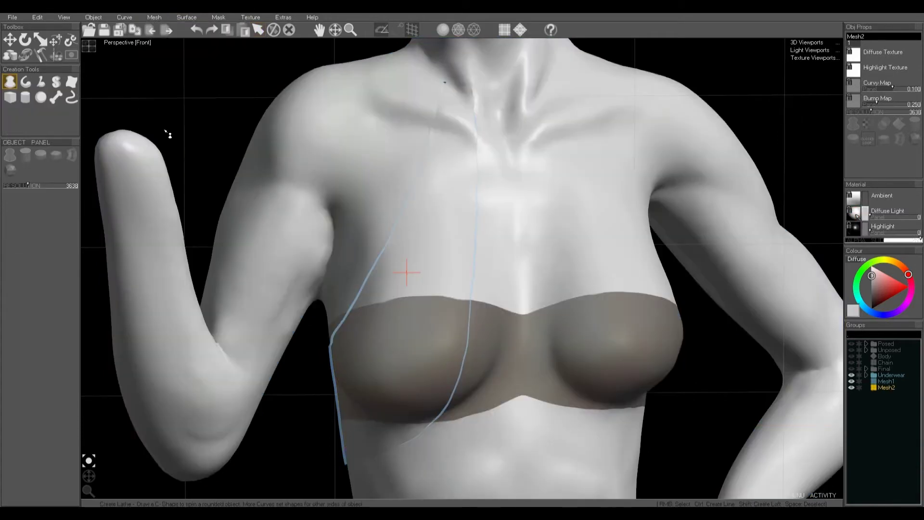
pyautogui.click(886, 382)
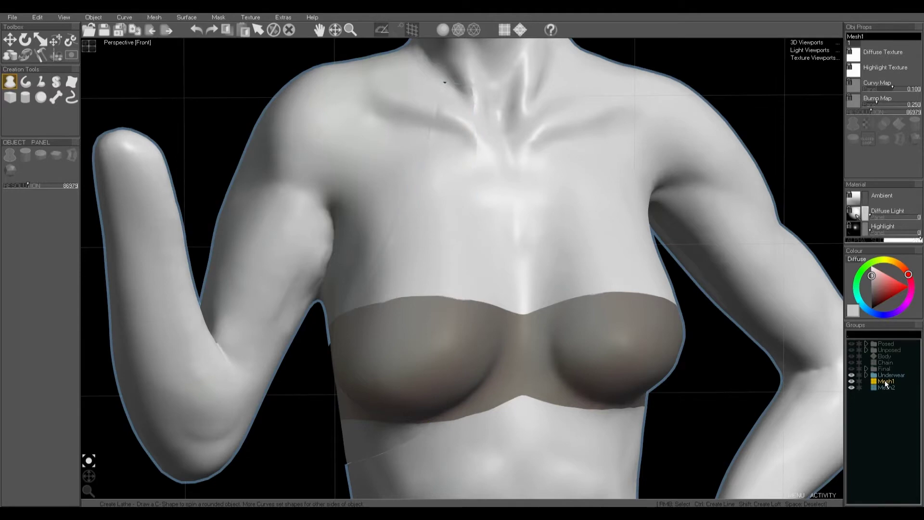
pyautogui.press('Delete')
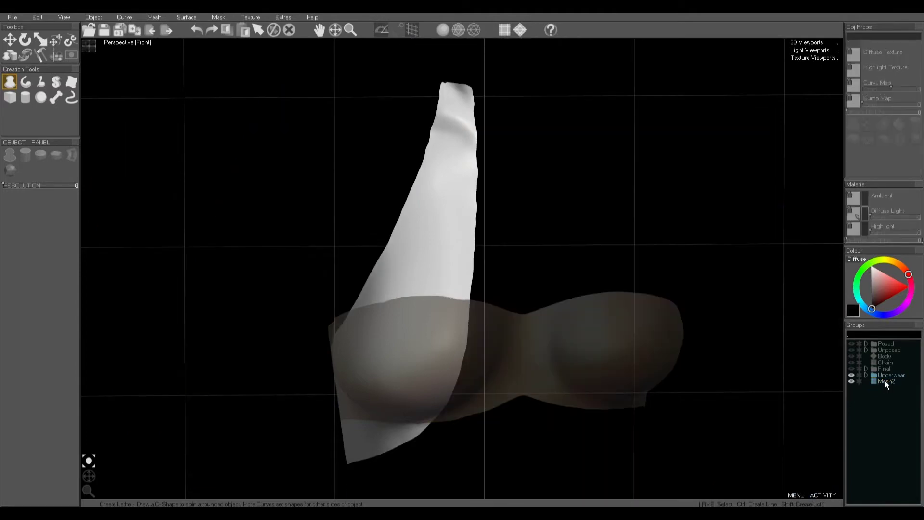
# Step: Show the original body and raise the top panel above its skin using a large Add brush at intensity 4
pyautogui.click(886, 381)
pyautogui.click(851, 356)
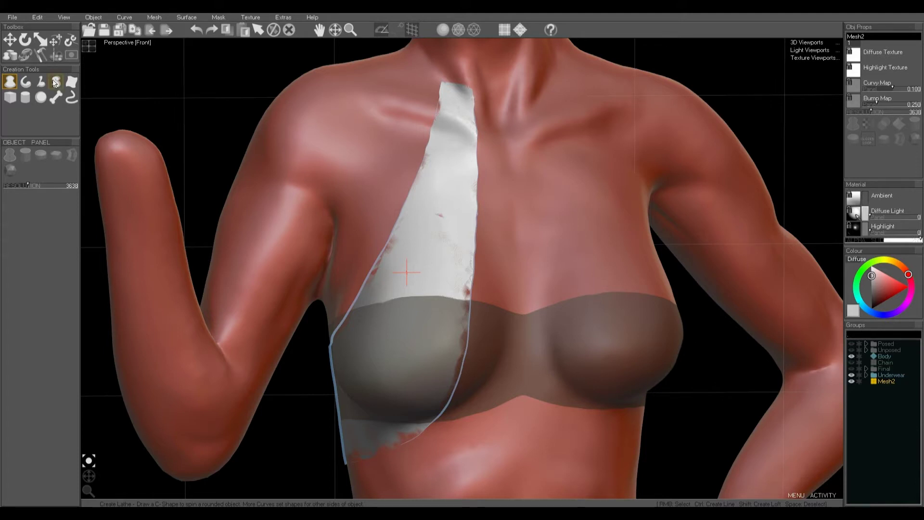
pyautogui.click(41, 55)
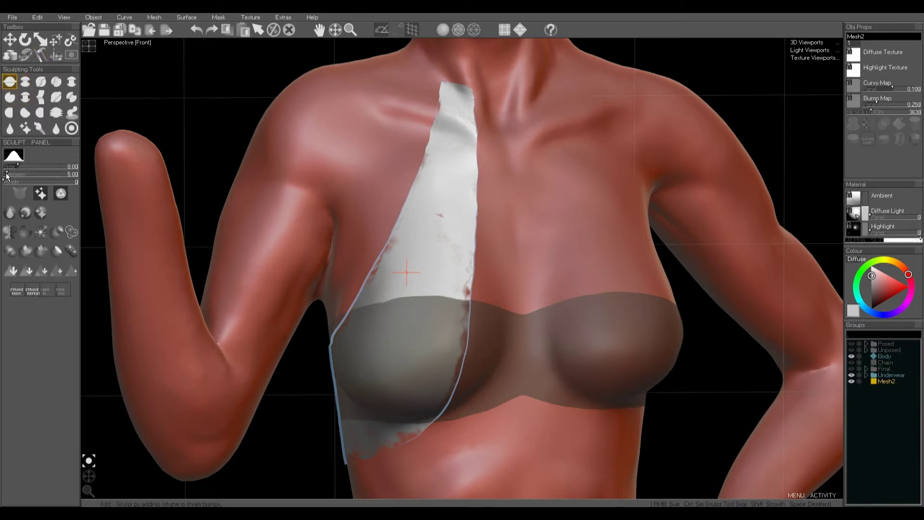
pyautogui.keyDown('ctrl'); pyautogui.moveTo(432, 224); pyautogui.dragTo(470, 322); pyautogui.keyUp('ctrl')
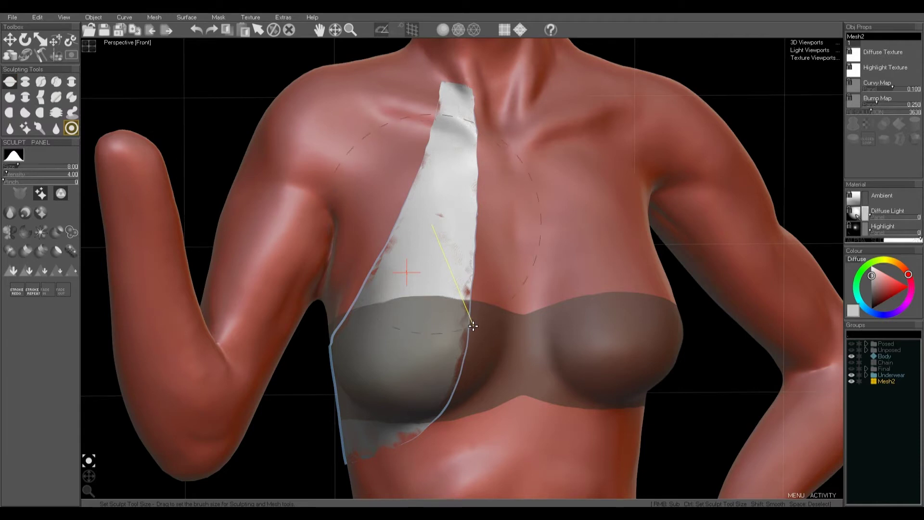
pyautogui.moveTo(447, 276); pyautogui.dragTo(412, 258)
pyautogui.moveTo(402, 329); pyautogui.dragTo(394, 363)
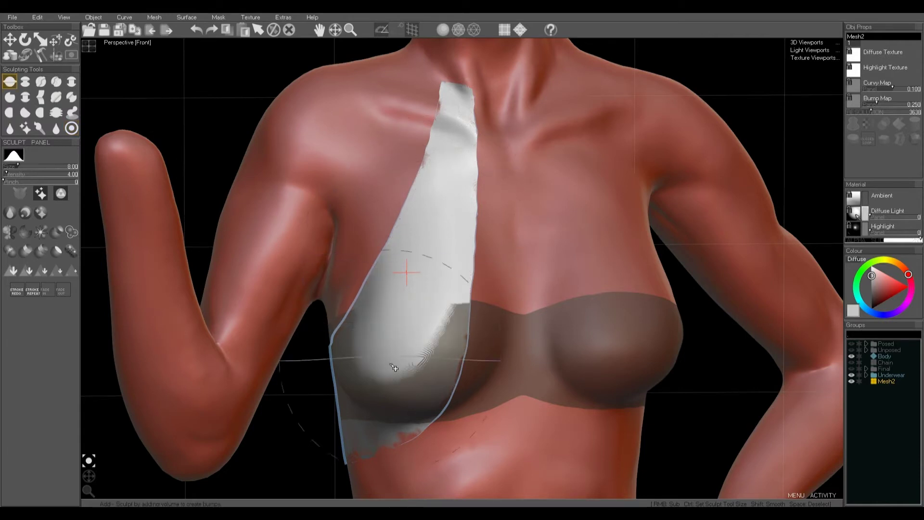
pyautogui.click(396, 386)
pyautogui.moveTo(444, 340)
pyautogui.mouseDown()
pyautogui.moveTo(446, 357)
pyautogui.moveTo(406, 421)
pyautogui.moveTo(340, 376)
pyautogui.moveTo(358, 366)
pyautogui.moveTo(346, 403)
pyautogui.mouseUp()
pyautogui.click(461, 128)
# Step: Build up the panel around the side and underside of the breast with the Clay brush at intensity 33
pyautogui.moveTo(97, 478); pyautogui.dragTo(114, 449)
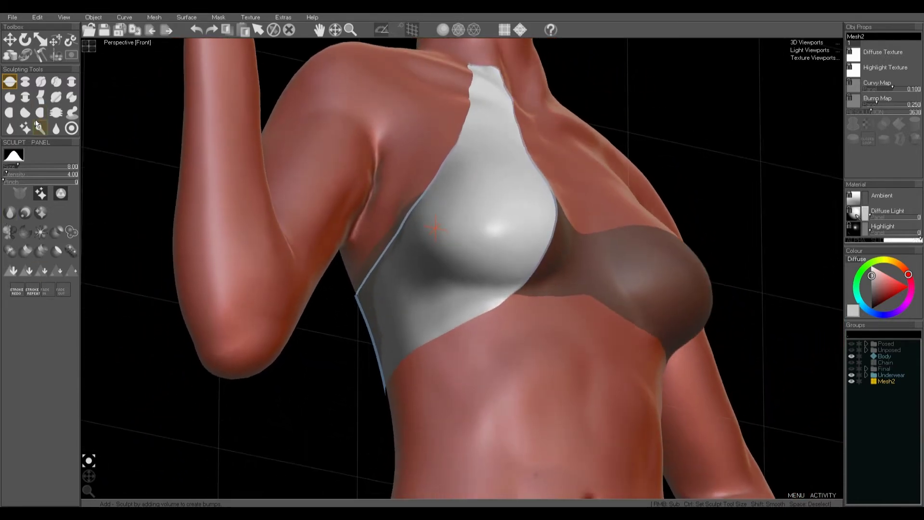
pyautogui.click(37, 86)
pyautogui.moveTo(419, 264)
pyautogui.mouseDown()
pyautogui.moveTo(472, 281)
pyautogui.moveTo(460, 283)
pyautogui.moveTo(419, 254)
pyautogui.moveTo(444, 256)
pyautogui.mouseUp()
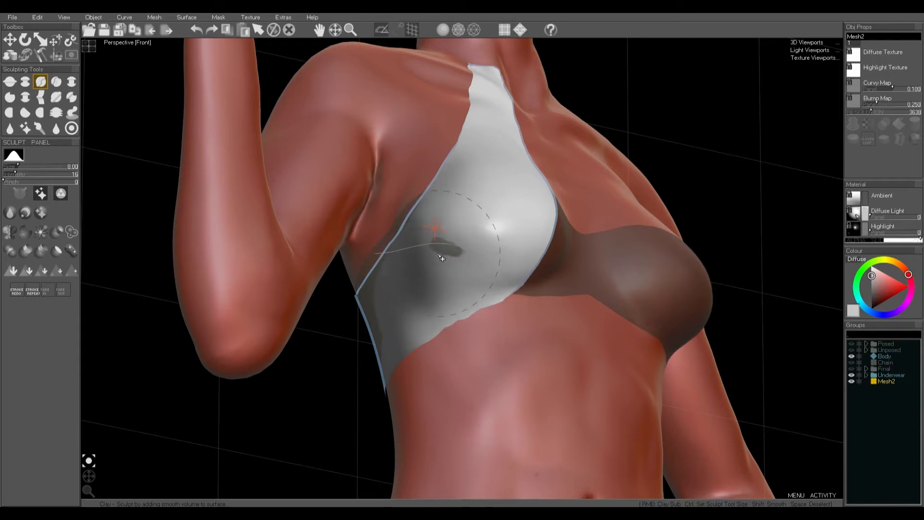
pyautogui.moveTo(22, 172); pyautogui.dragTo(27, 173)
pyautogui.moveTo(433, 248)
pyautogui.mouseDown()
pyautogui.moveTo(460, 251)
pyautogui.moveTo(449, 286)
pyautogui.mouseUp()
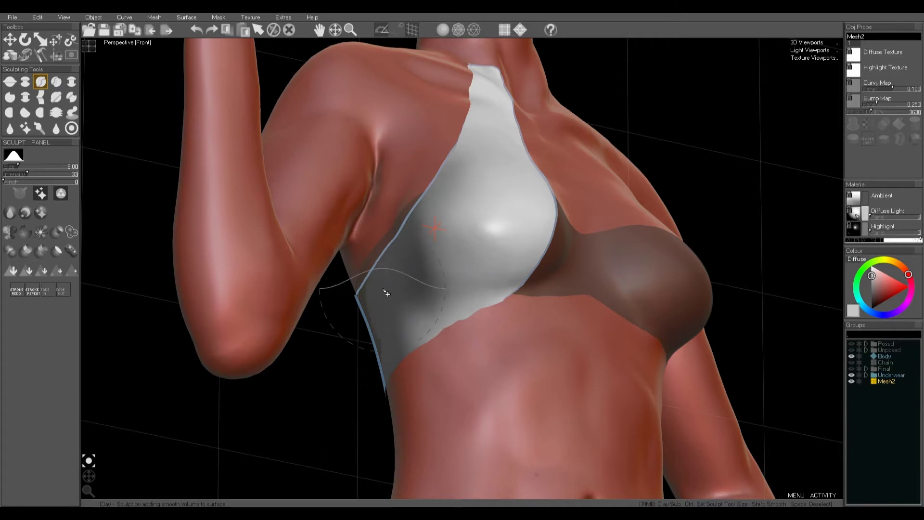
# Step: Shape the panel's inner edge with a smaller Clay brush and stroke soft creases from the breast up towards the strap
pyautogui.moveTo(95, 489); pyautogui.dragTo(78, 506)
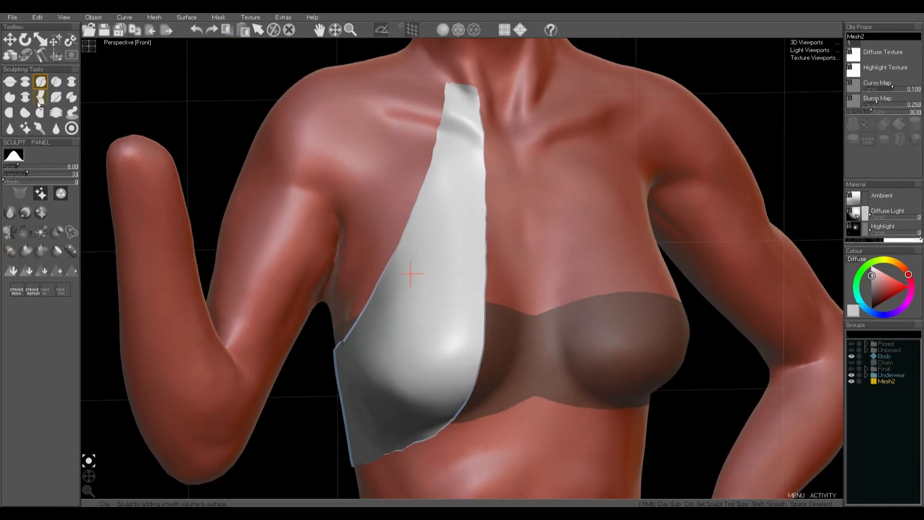
pyautogui.press('ctrl')
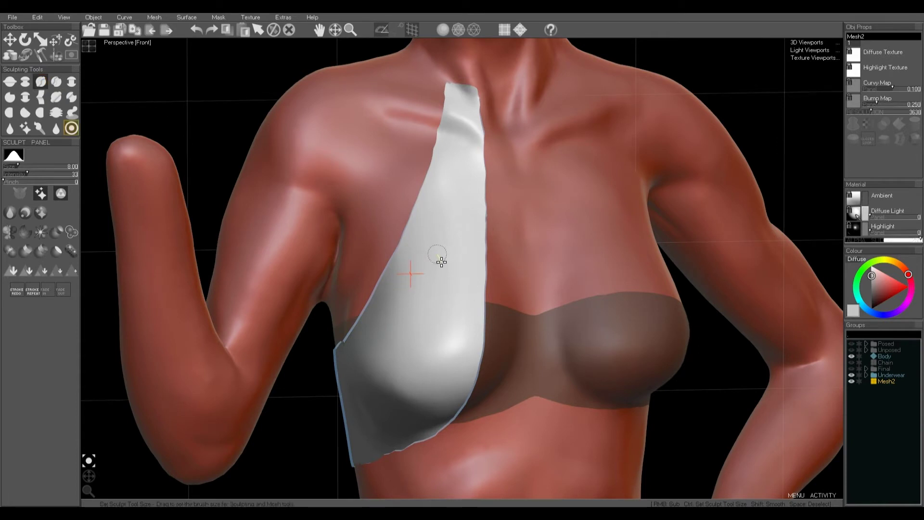
pyautogui.moveTo(476, 112)
pyautogui.mouseDown()
pyautogui.moveTo(482, 313)
pyautogui.moveTo(468, 380)
pyautogui.moveTo(447, 421)
pyautogui.mouseUp()
pyautogui.moveTo(401, 439)
pyautogui.mouseDown()
pyautogui.moveTo(412, 435)
pyautogui.moveTo(405, 439)
pyautogui.mouseUp()
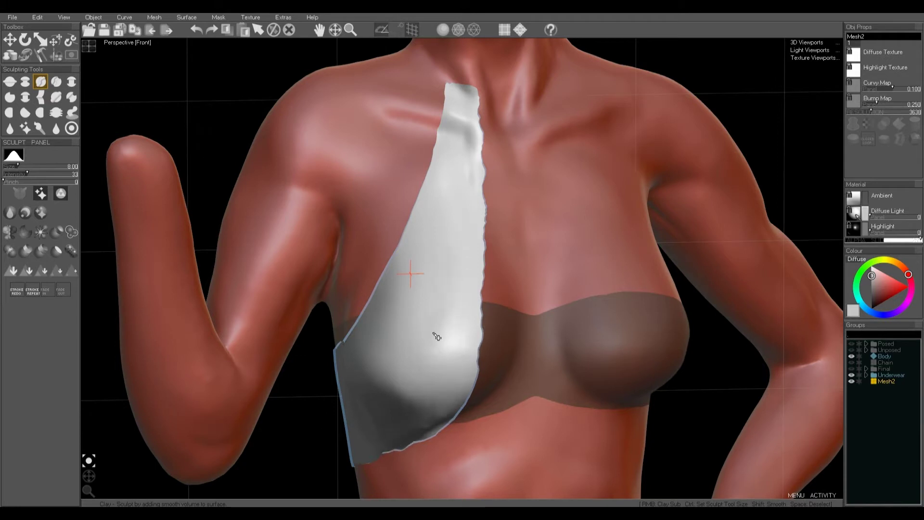
pyautogui.moveTo(396, 289); pyautogui.dragTo(441, 183)
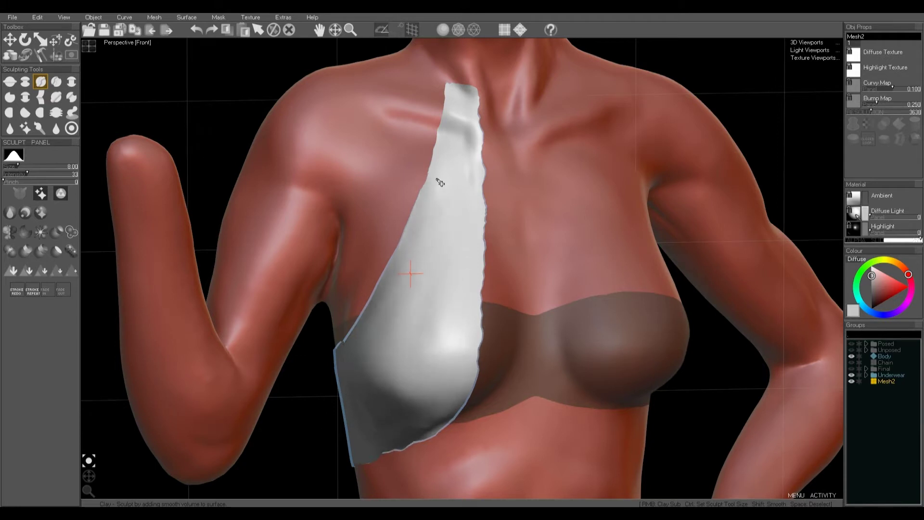
pyautogui.moveTo(435, 285); pyautogui.dragTo(466, 139)
pyautogui.moveTo(405, 373); pyautogui.dragTo(471, 152)
pyautogui.moveTo(439, 348)
pyautogui.mouseDown()
pyautogui.moveTo(476, 165)
pyautogui.moveTo(468, 197)
pyautogui.mouseUp()
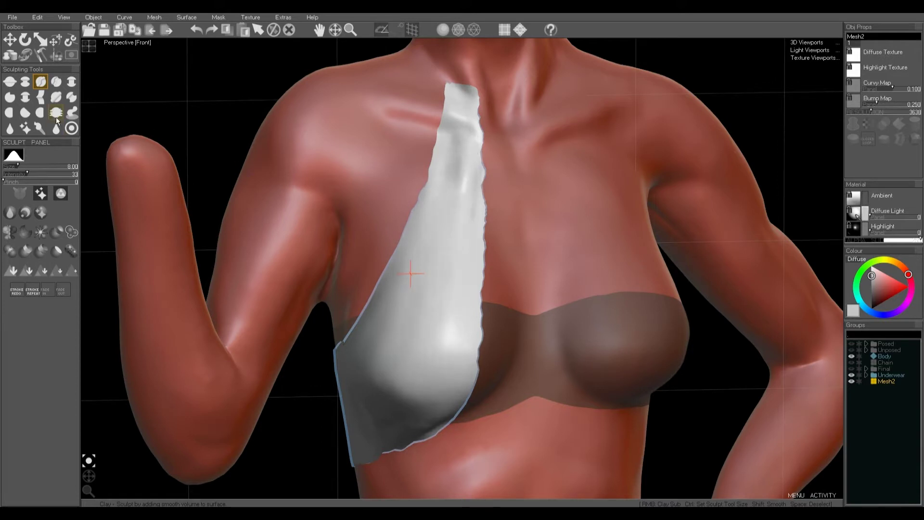
pyautogui.click(6, 82)
pyautogui.moveTo(477, 139); pyautogui.dragTo(435, 373)
pyautogui.moveTo(447, 186); pyautogui.dragTo(387, 377)
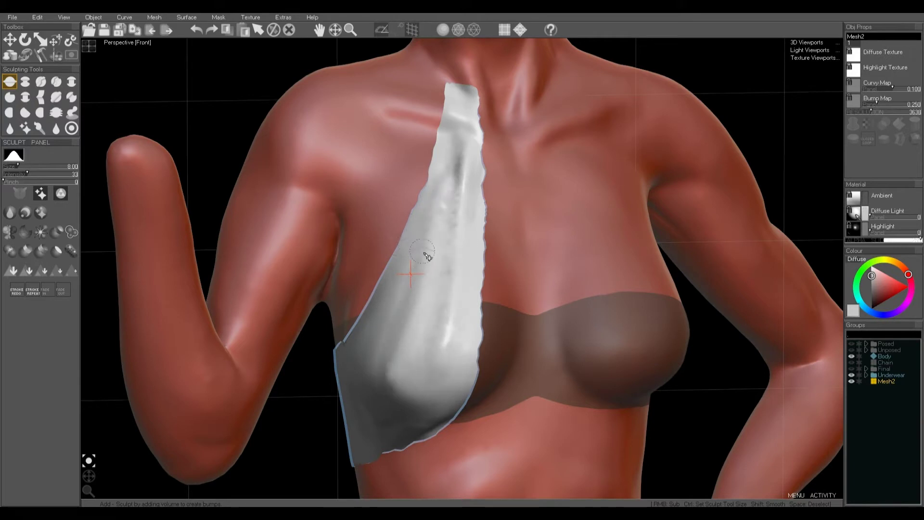
pyautogui.hotkey('ctrl', 'z')
pyautogui.hotkey('ctrl', 'z')
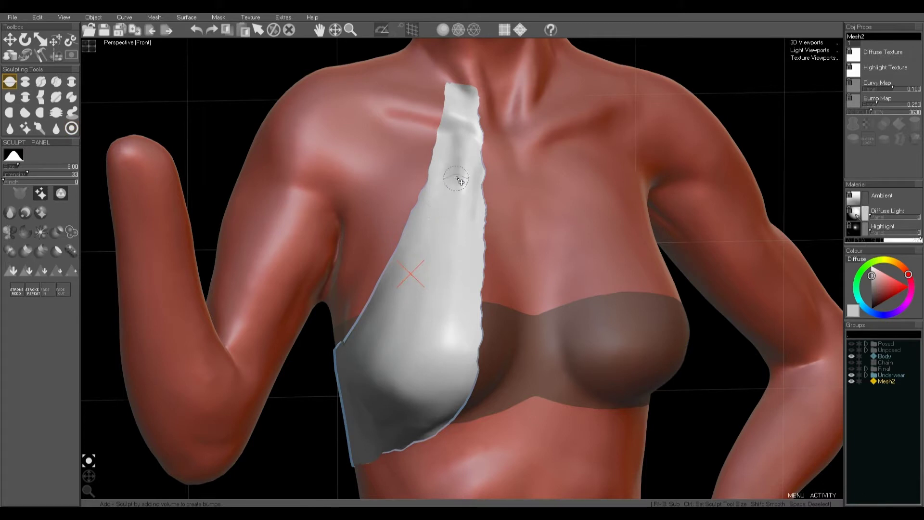
# Step: Sculpt four lengthwise folds fanning from the strap down over the breast with the Add brush, and smooth their lower ends
pyautogui.moveTo(447, 144); pyautogui.dragTo(356, 350)
pyautogui.moveTo(452, 174); pyautogui.dragTo(379, 376)
pyautogui.moveTo(465, 210); pyautogui.dragTo(412, 385)
pyautogui.moveTo(477, 213); pyautogui.dragTo(448, 400)
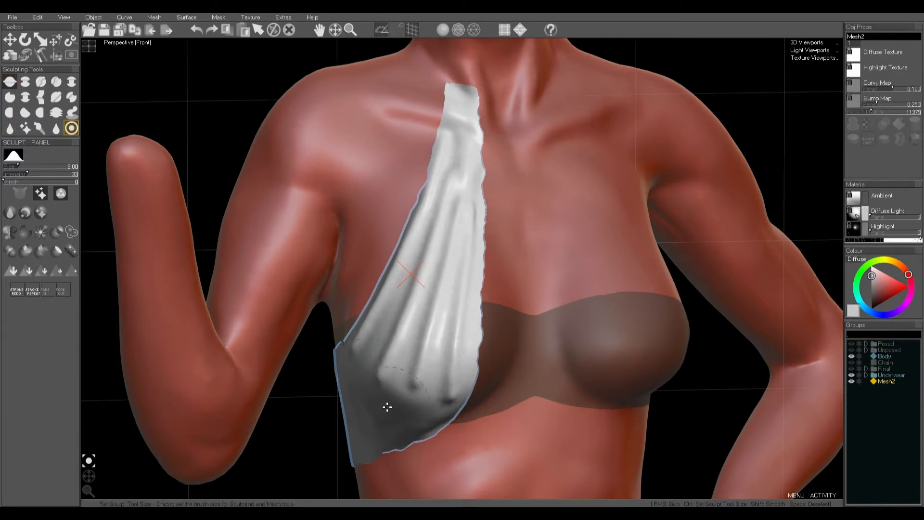
pyautogui.moveTo(359, 366)
pyautogui.keyDown('shift'); pyautogui.mouseDown()
pyautogui.moveTo(458, 391)
pyautogui.moveTo(399, 373)
pyautogui.moveTo(405, 398)
pyautogui.mouseUp(); pyautogui.keyUp('shift')
# Step: Mask the entire top panel with a rectangular mask
pyautogui.scroll(-3, 426, 345)
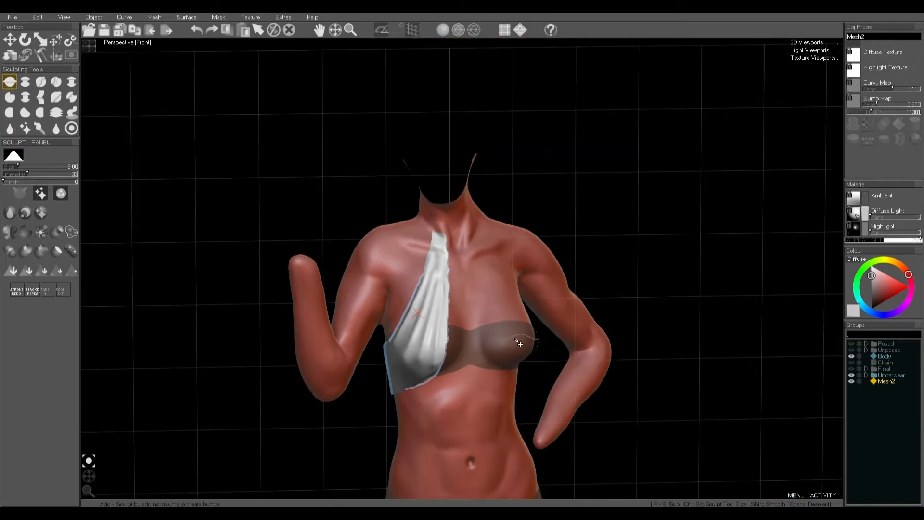
pyautogui.moveTo(460, 326); pyautogui.dragTo(465, 303, button='middle')
pyautogui.scroll(3, 461, 298)
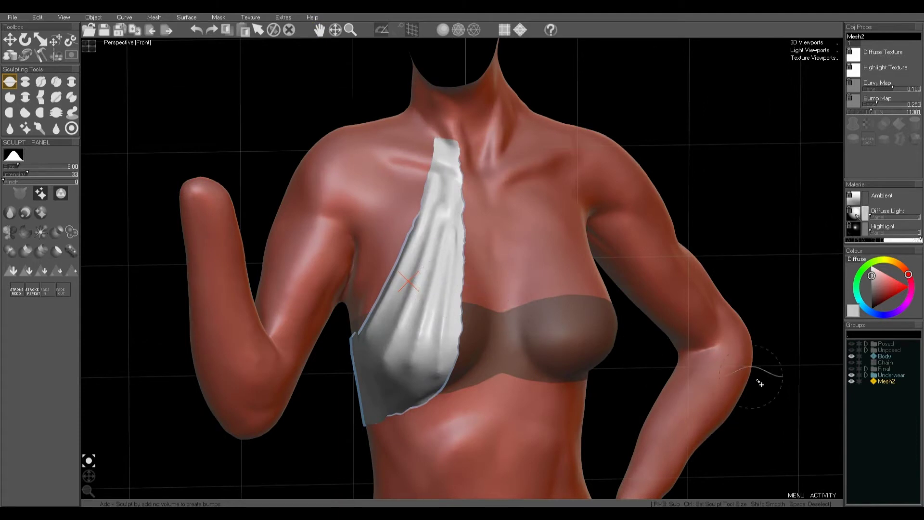
pyautogui.click(877, 398)
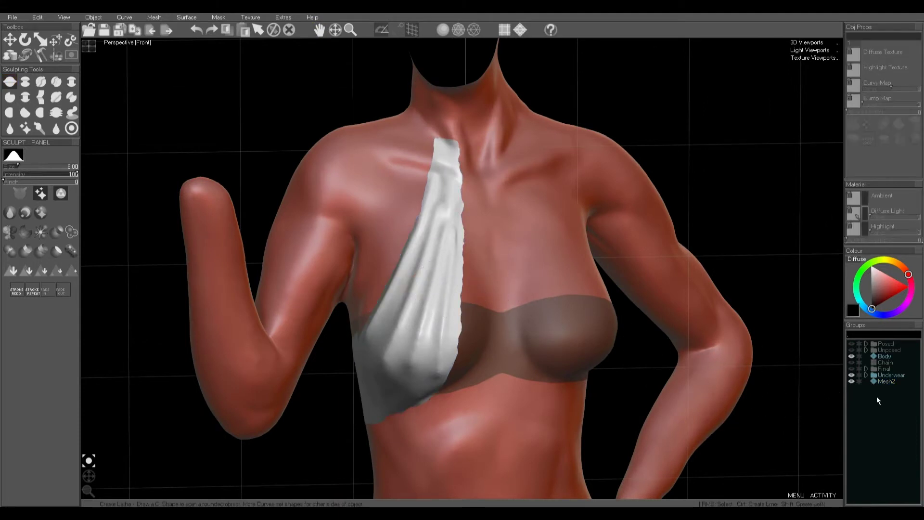
pyautogui.click(886, 382)
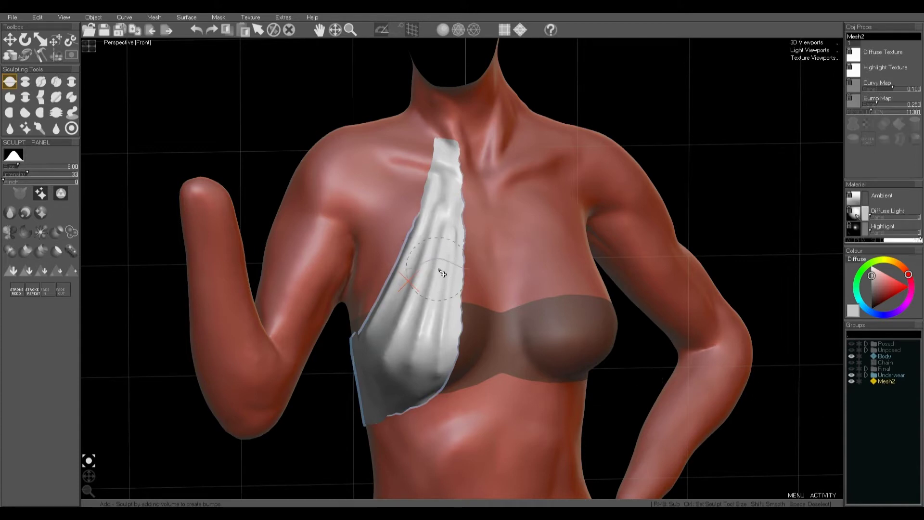
pyautogui.click(70, 55)
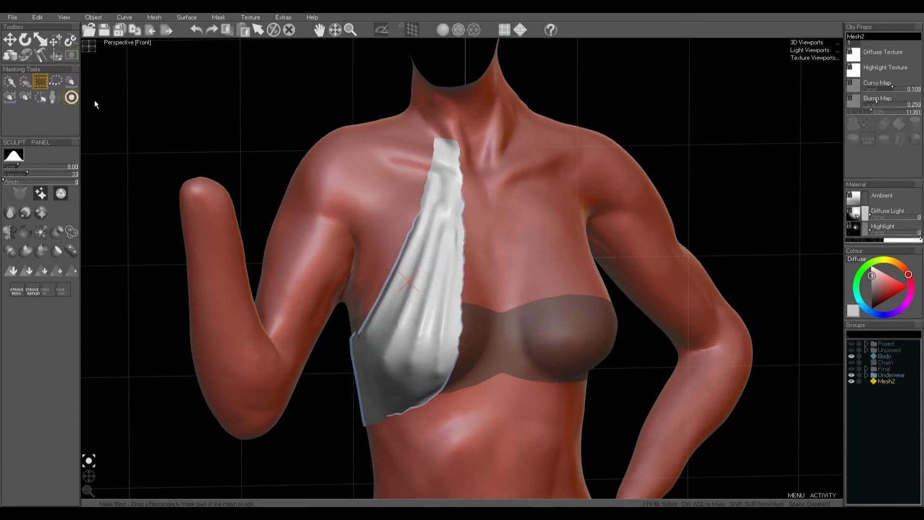
pyautogui.moveTo(152, 116); pyautogui.dragTo(537, 462)
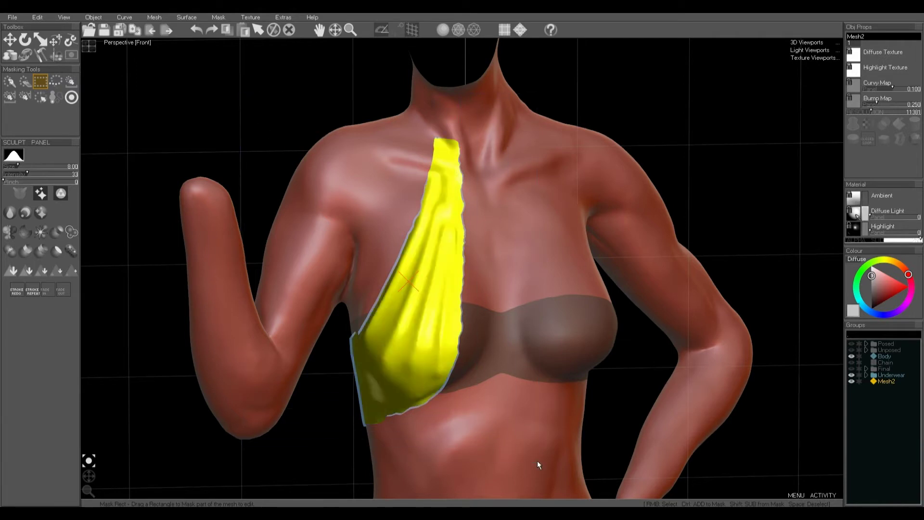
# Step: Apply Smooth Mask Boundary repeatedly to the top panel to even out its jagged edges
pyautogui.click(154, 17)
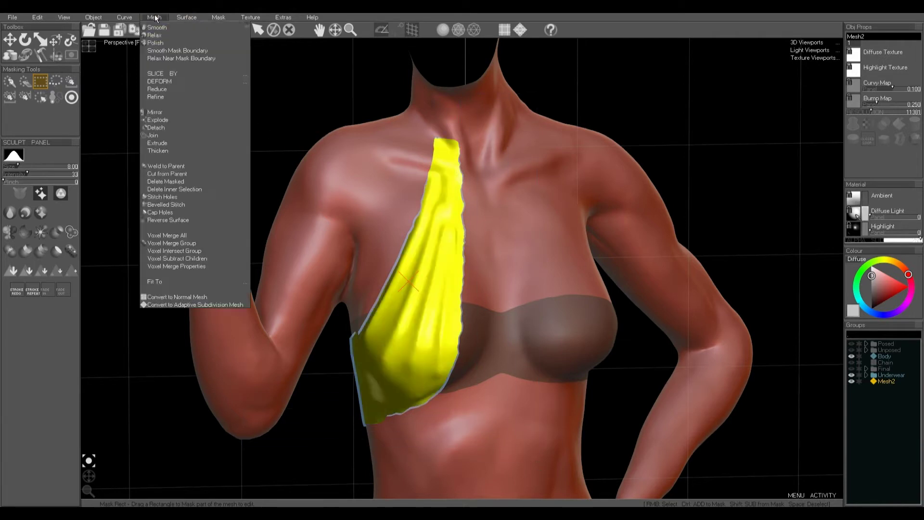
pyautogui.click(245, 30)
pyautogui.click(200, 73)
pyautogui.click(201, 73)
pyautogui.click(200, 73)
pyautogui.click(201, 73)
pyautogui.click(197, 73)
pyautogui.click(198, 73)
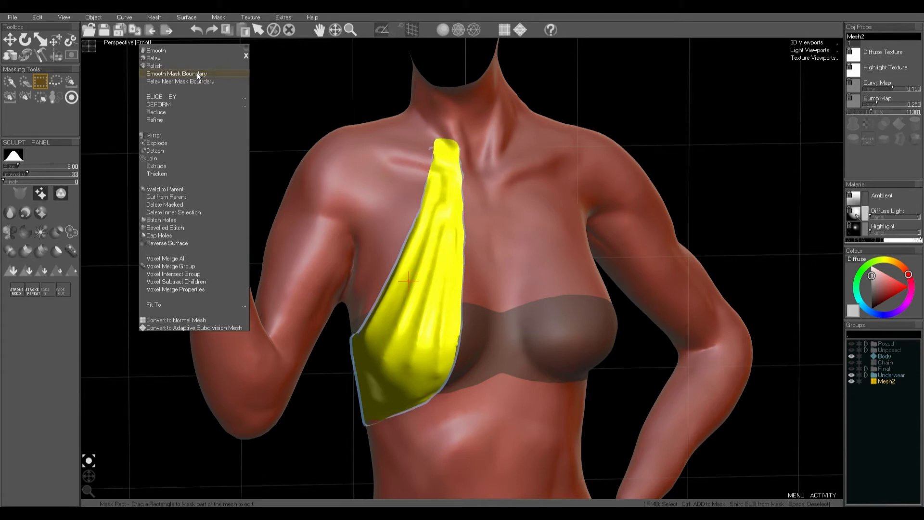
pyautogui.click(196, 75)
pyautogui.click(195, 74)
pyautogui.click(195, 75)
pyautogui.click(247, 56)
# Step: Clear the mask from the top panel and return to the sculpting tools
pyautogui.click(40, 56)
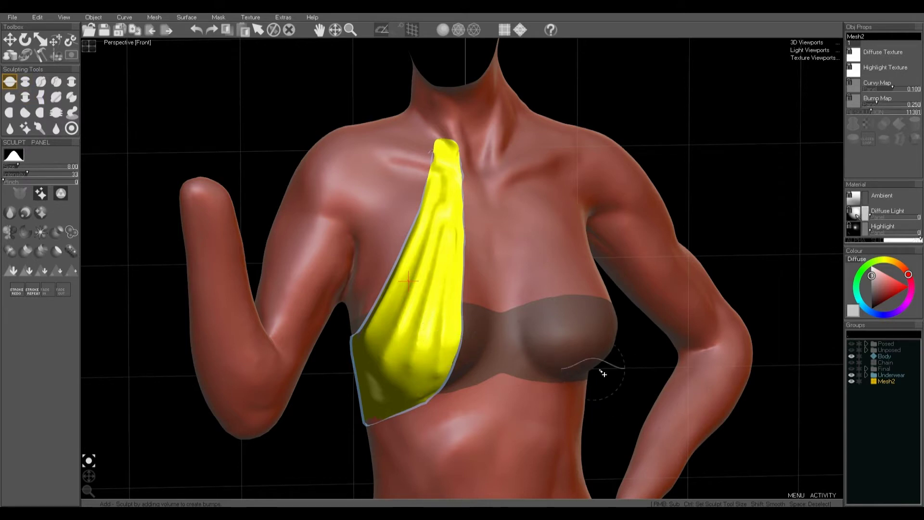
pyautogui.press('space')
pyautogui.scroll(-3, 499, 334)
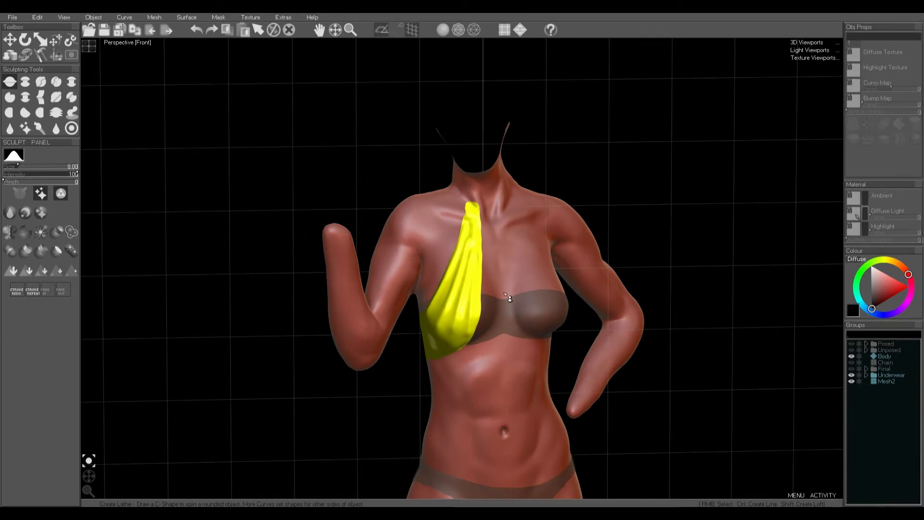
pyautogui.click(885, 381)
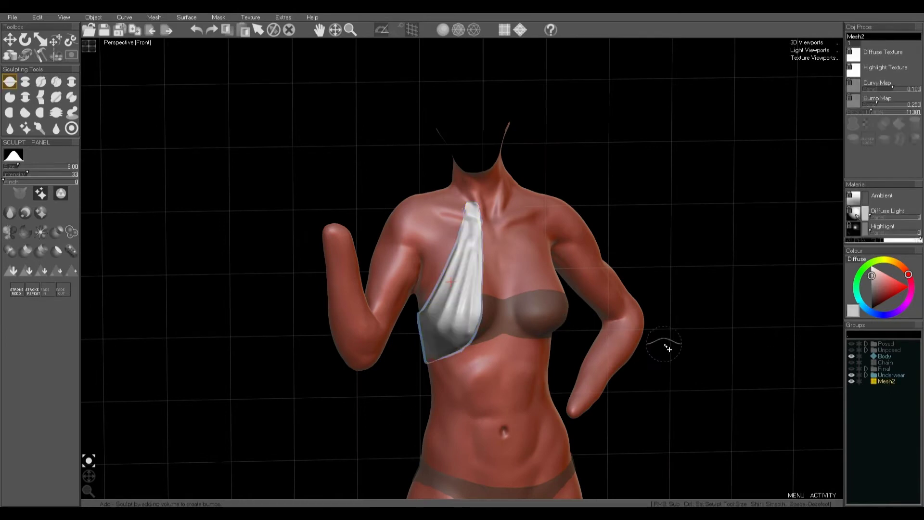
# Step: Show the finished character group and examine its top and skirt from the front and left side
pyautogui.scroll(-3, 490, 284)
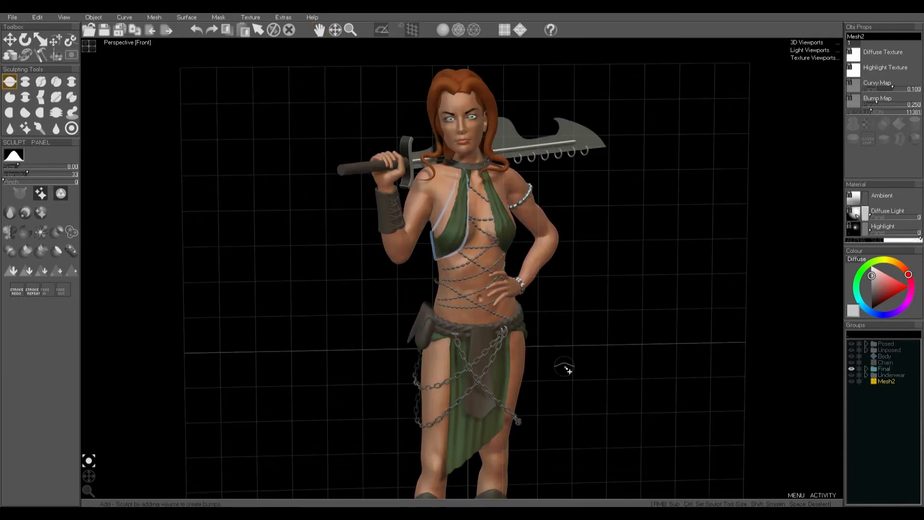
pyautogui.moveTo(551, 320); pyautogui.dragTo(545, 281, button='middle')
pyautogui.moveTo(95, 477); pyautogui.dragTo(19, 472)
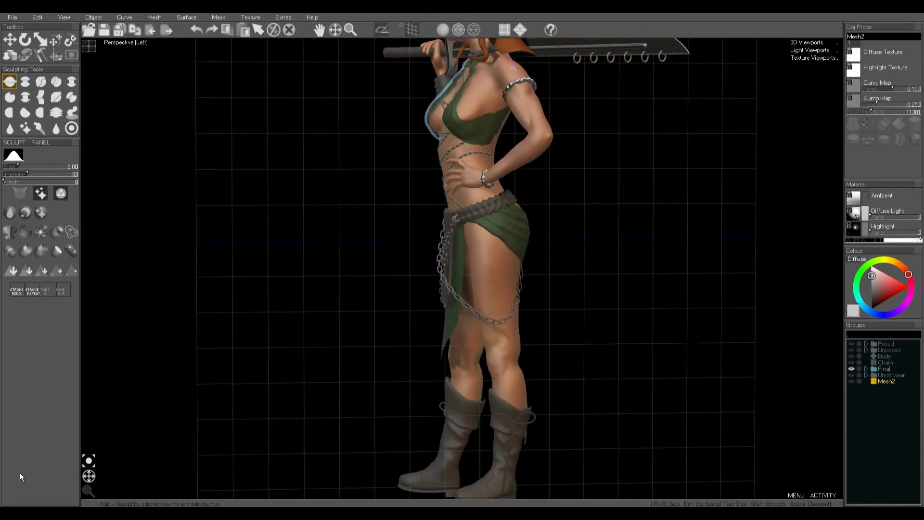
pyautogui.moveTo(412, 335); pyautogui.dragTo(417, 366, button='middle')
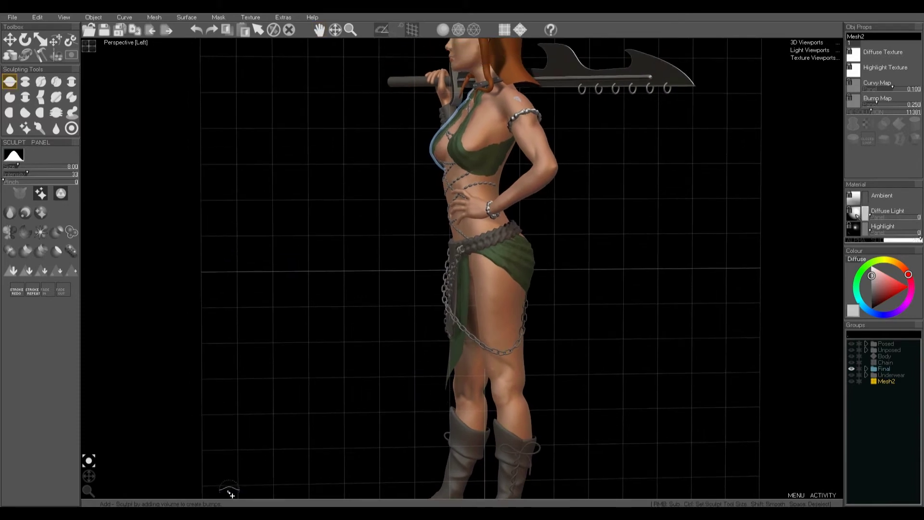
# Step: Loop-mask a triangular skirt section over the body copy's hip, from the underwear strap down to the back of the thigh
pyautogui.scroll(6, 828, 382)
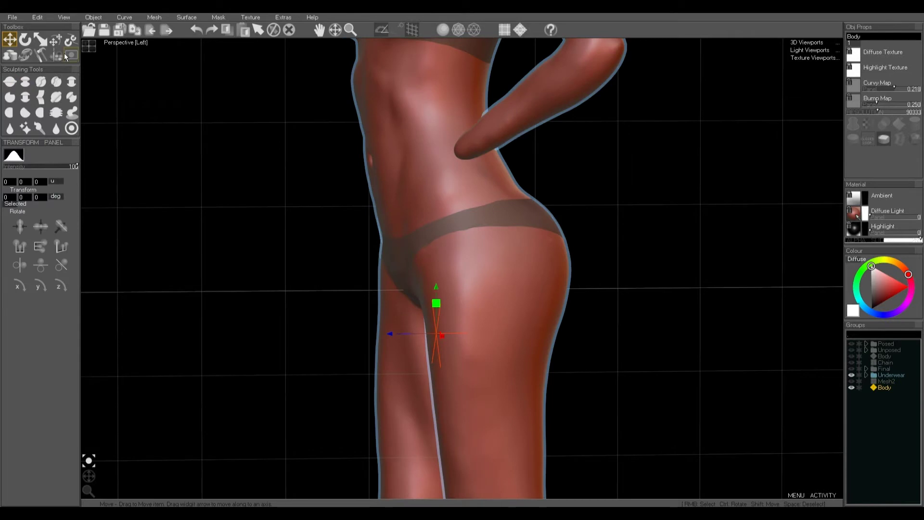
pyautogui.click(71, 55)
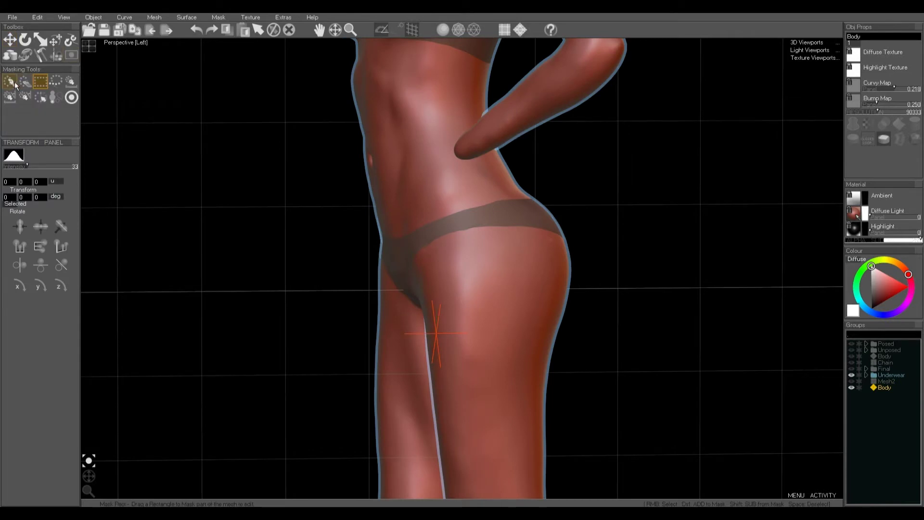
pyautogui.click(54, 81)
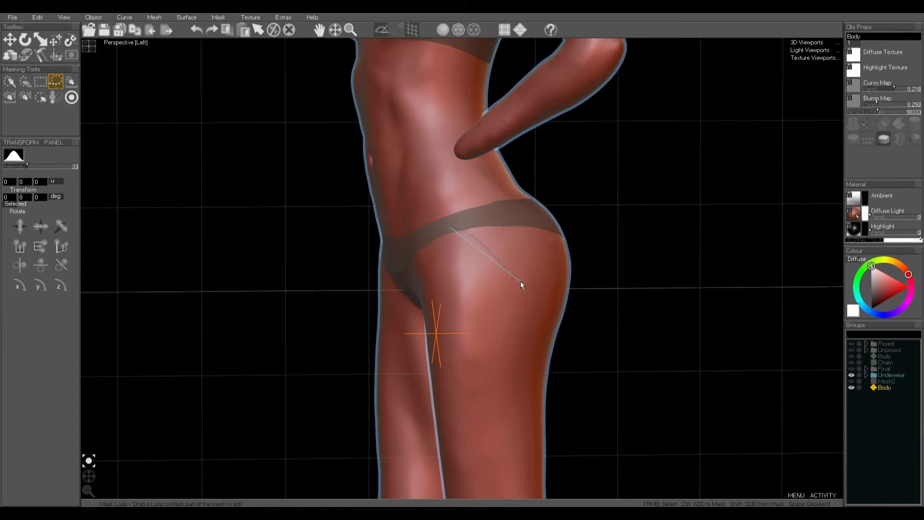
pyautogui.moveTo(574, 337)
pyautogui.mouseDown()
pyautogui.moveTo(644, 289)
pyautogui.moveTo(603, 219)
pyautogui.moveTo(548, 210)
pyautogui.mouseUp()
pyautogui.moveTo(490, 218); pyautogui.dragTo(470, 221)
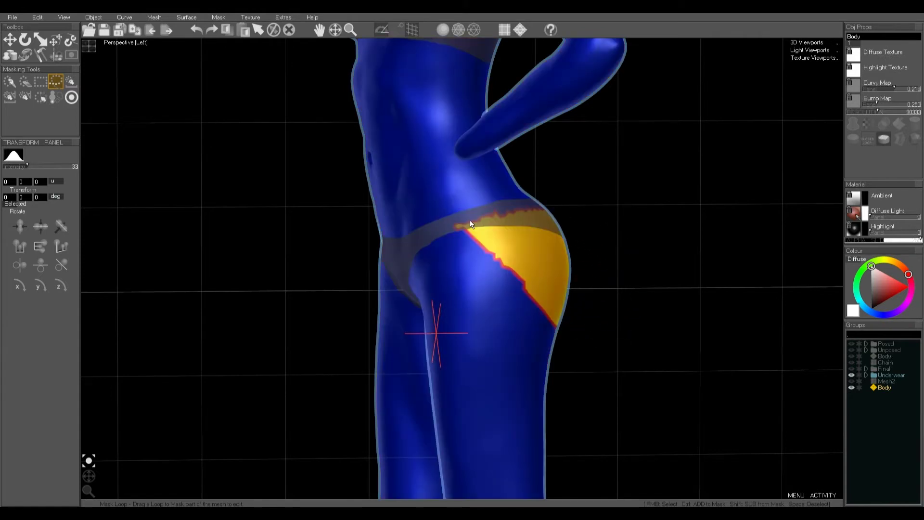
# Step: Apply Smooth Mask Boundary repeatedly to even out the jagged edges of the hip mask
pyautogui.click(155, 18)
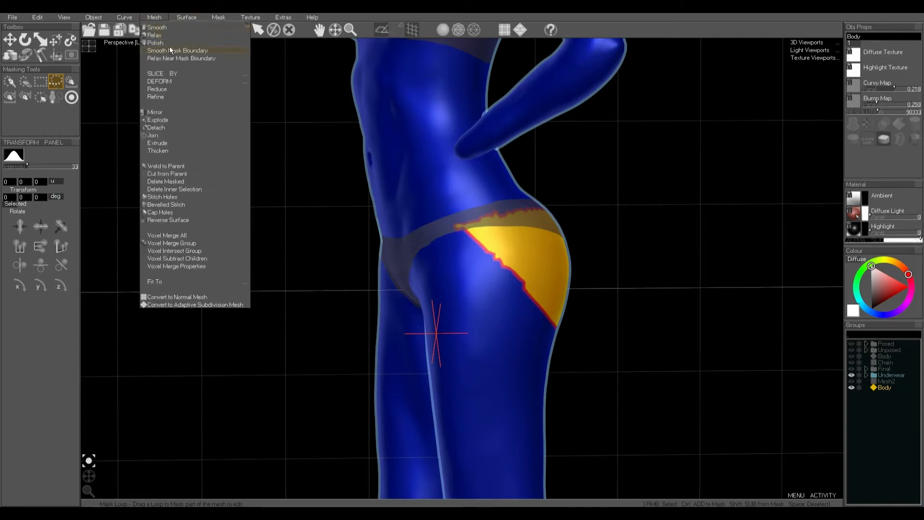
pyautogui.moveTo(247, 26); pyautogui.dragTo(245, 68)
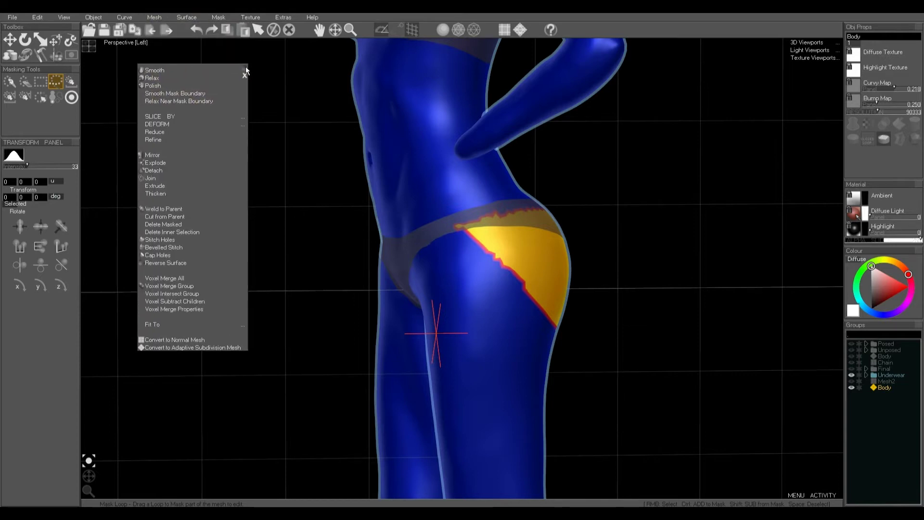
pyautogui.click(195, 102)
# Step: Invert the mask and delete the rest of the body copy, keeping only the hip section
pyautogui.click(219, 18)
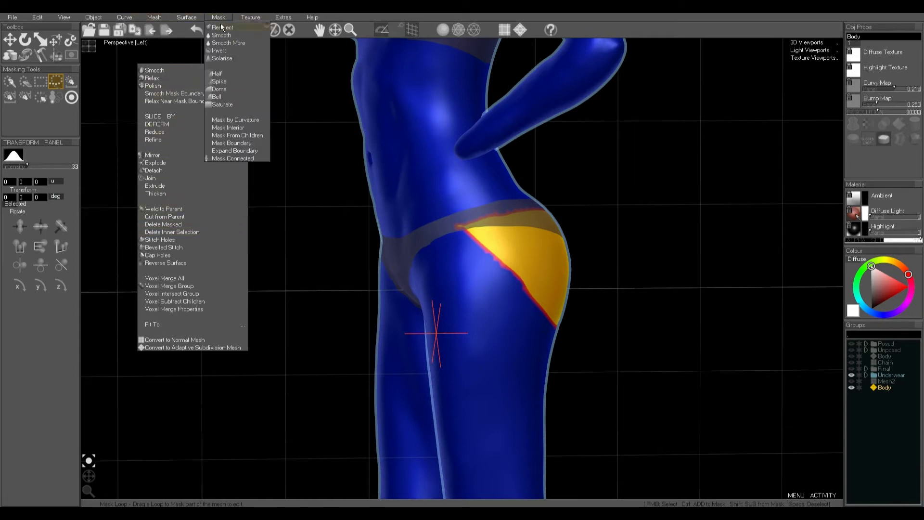
pyautogui.click(223, 50)
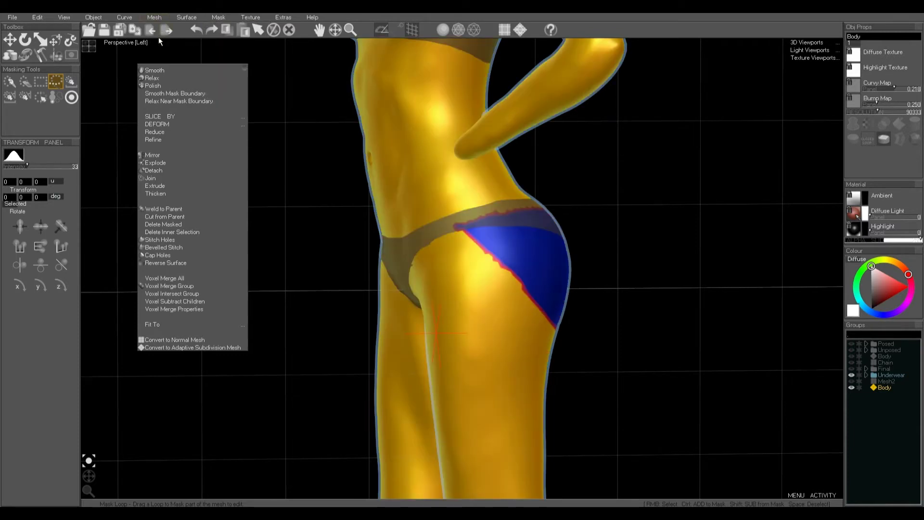
pyautogui.press('Delete')
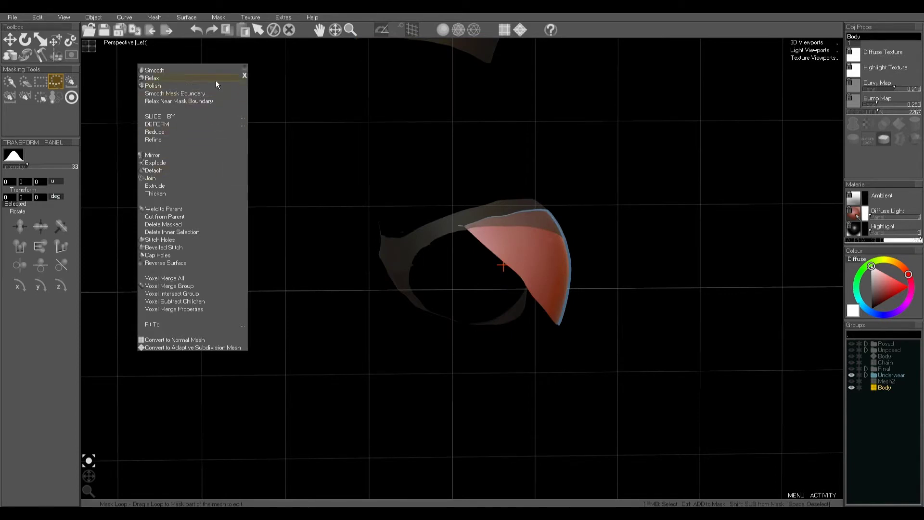
pyautogui.click(245, 75)
# Step: Sculpt diagonal cloth folds across the hip piece with the Add tool
pyautogui.click(46, 56)
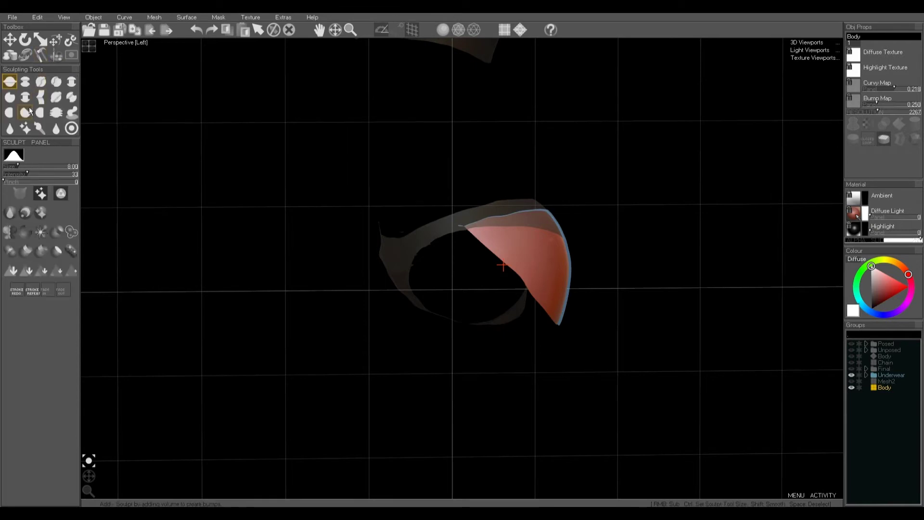
pyautogui.press('ctrl')
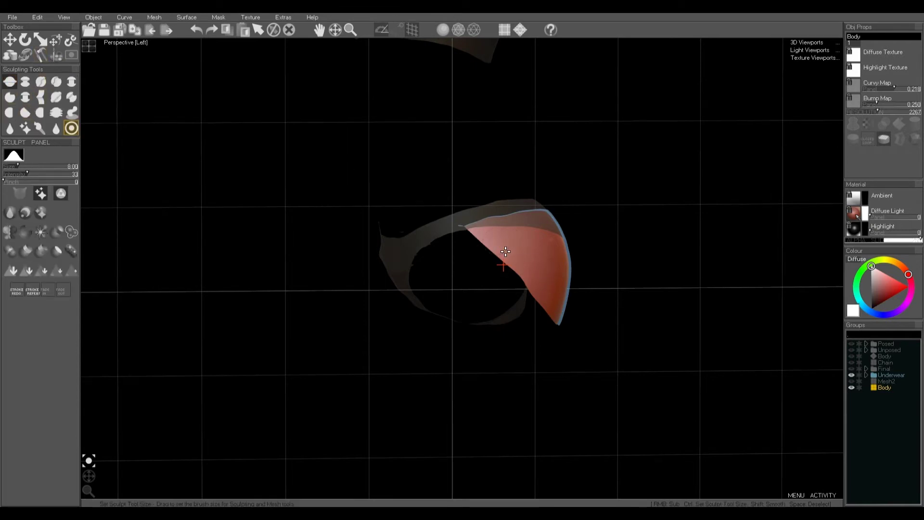
pyautogui.moveTo(464, 227)
pyautogui.mouseDown()
pyautogui.moveTo(575, 340)
pyautogui.moveTo(499, 233)
pyautogui.moveTo(583, 309)
pyautogui.mouseUp()
pyautogui.moveTo(505, 215)
pyautogui.mouseDown()
pyautogui.moveTo(569, 262)
pyautogui.moveTo(535, 224)
pyautogui.moveTo(565, 247)
pyautogui.moveTo(561, 227)
pyautogui.moveTo(578, 242)
pyautogui.mouseUp()
pyautogui.moveTo(533, 214); pyautogui.dragTo(589, 265)
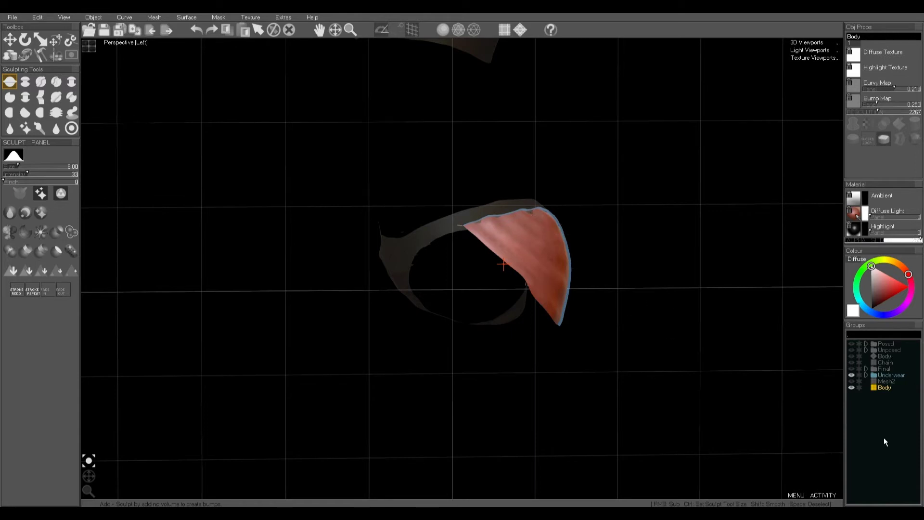
# Step: Show the original body mesh, set the hip piece's diffuse light colour to dark grey, and deselect the piece
pyautogui.click(851, 356)
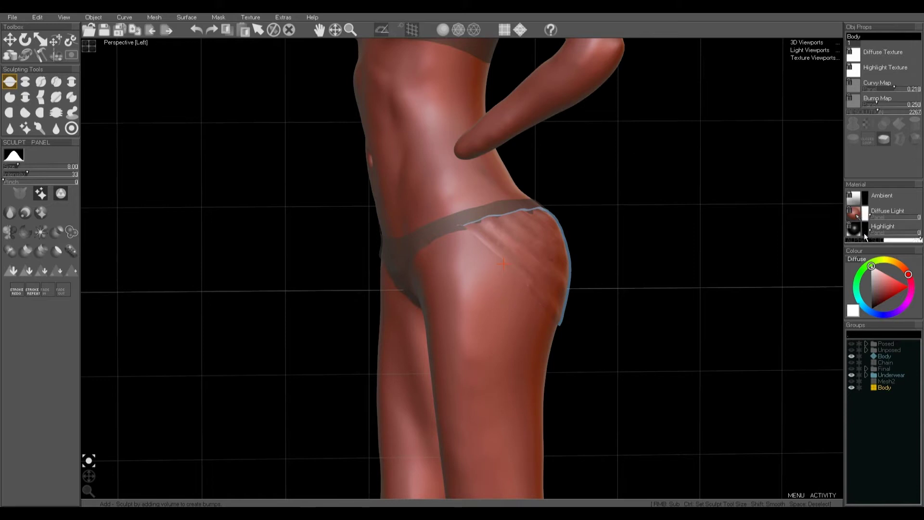
pyautogui.moveTo(865, 271); pyautogui.dragTo(872, 293)
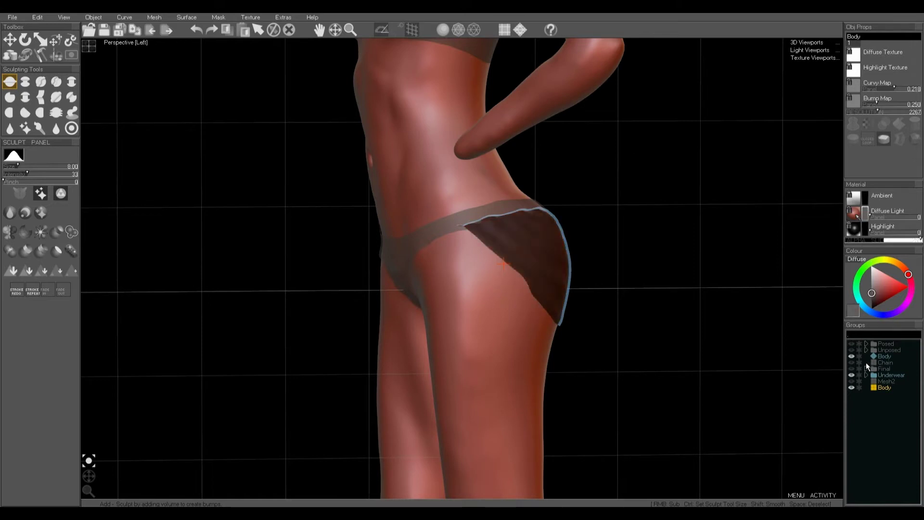
pyautogui.click(864, 483)
# Step: Check the hip piece from the left and front, then show the Final group and hide the piece
pyautogui.scroll(-4, 558, 252)
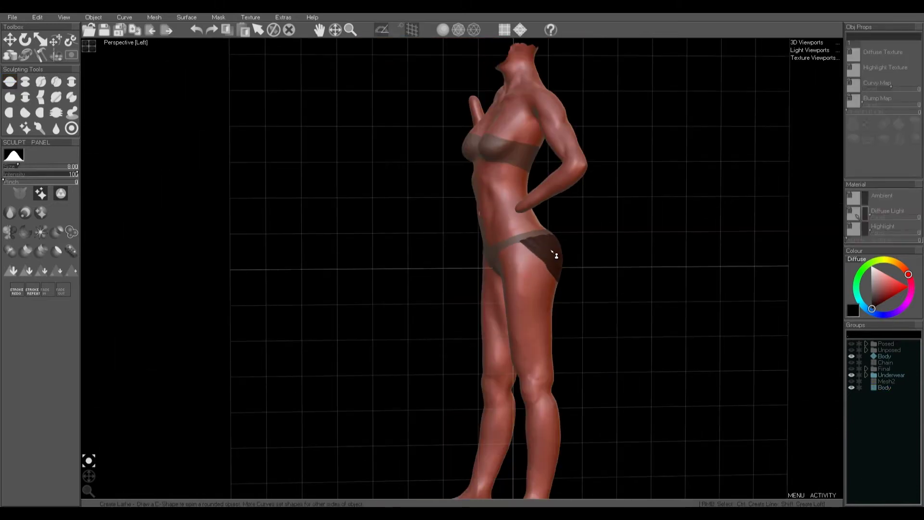
pyautogui.scroll(4, 555, 254)
pyautogui.moveTo(90, 461); pyautogui.dragTo(131, 477)
pyautogui.scroll(-5, 412, 303)
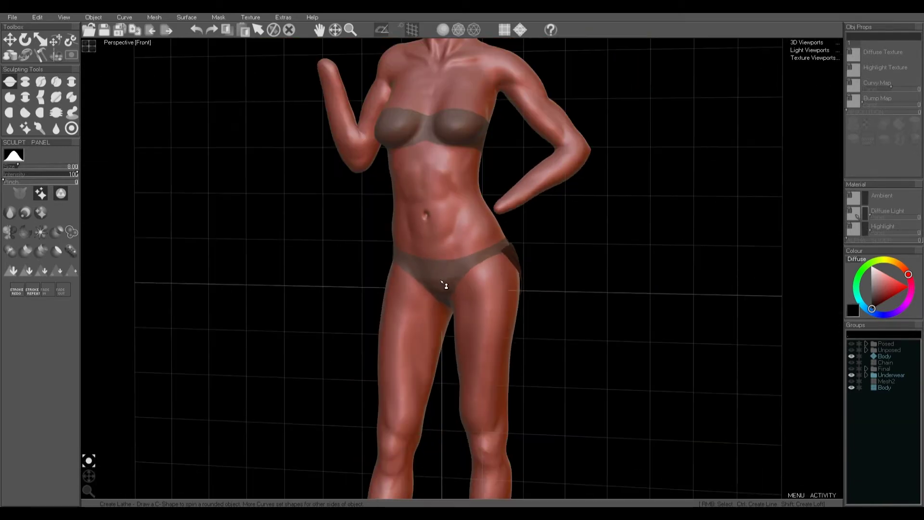
pyautogui.scroll(-2, 446, 309)
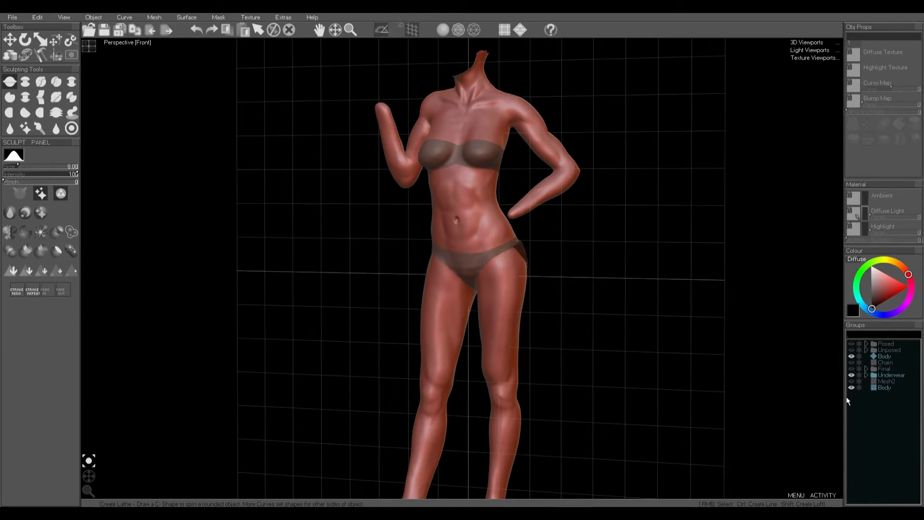
pyautogui.click(851, 369)
pyautogui.click(852, 388)
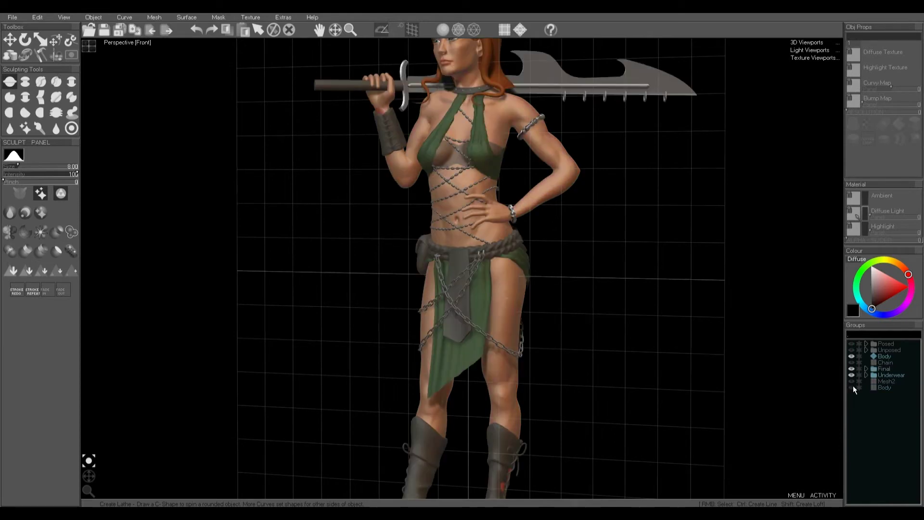
# Step: Rename the hidden hip mesh as Skirt and deselect it
pyautogui.click(884, 388)
pyautogui.write('Skirt')
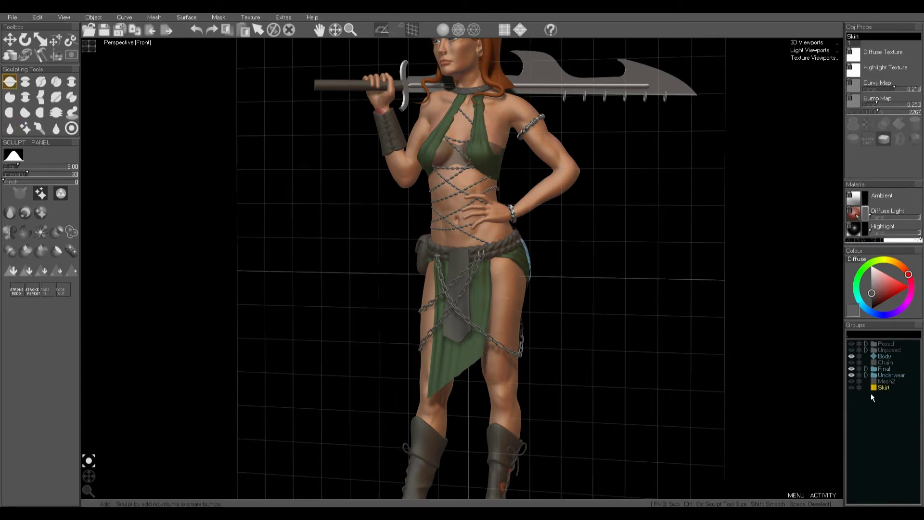
pyautogui.click(870, 393)
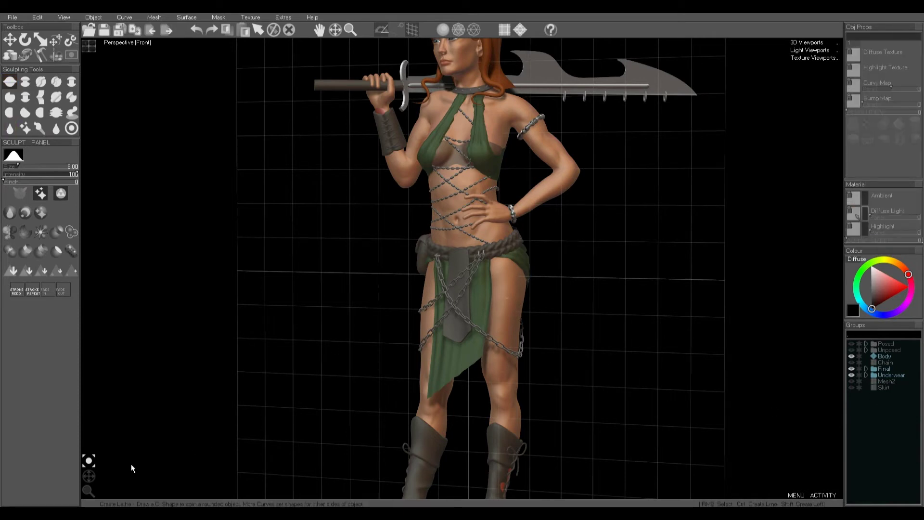
# Step: Select the finished character's green front drape and move it sideways clear of her legs
pyautogui.moveTo(98, 469); pyautogui.dragTo(115, 478)
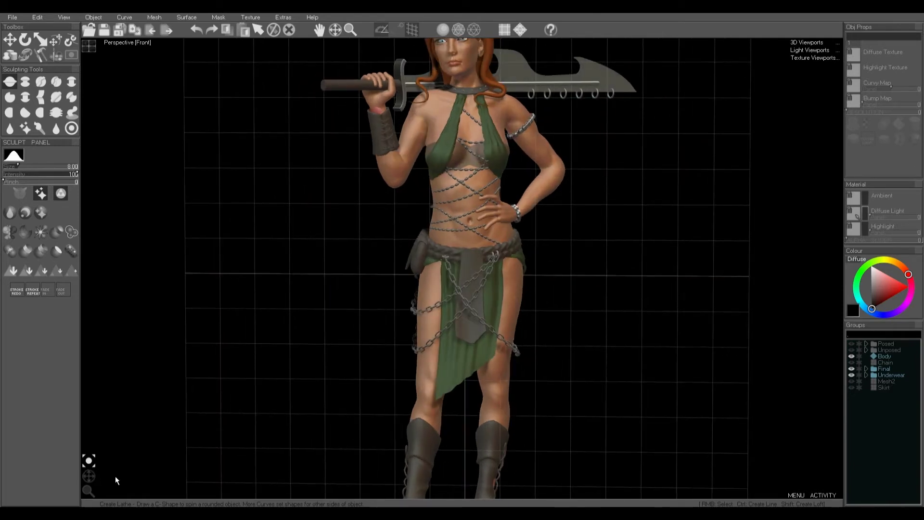
pyautogui.rightClick(467, 366)
pyautogui.scroll(3, 468, 366)
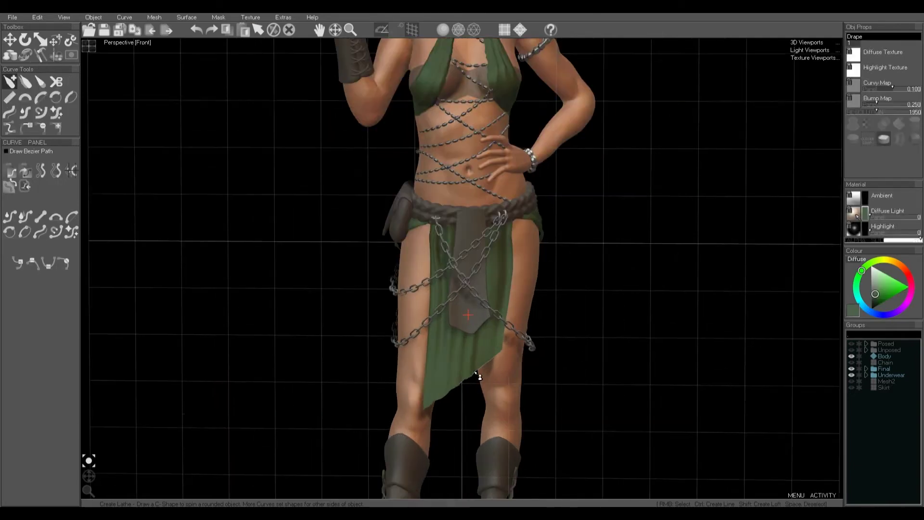
pyautogui.scroll(2, 479, 368)
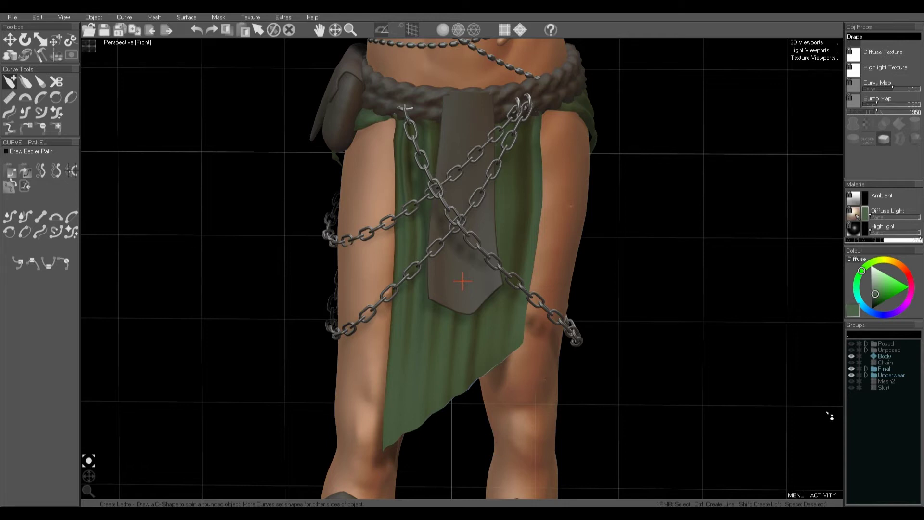
pyautogui.scroll(-3, 565, 274)
pyautogui.moveTo(566, 272); pyautogui.dragTo(491, 277, button='middle')
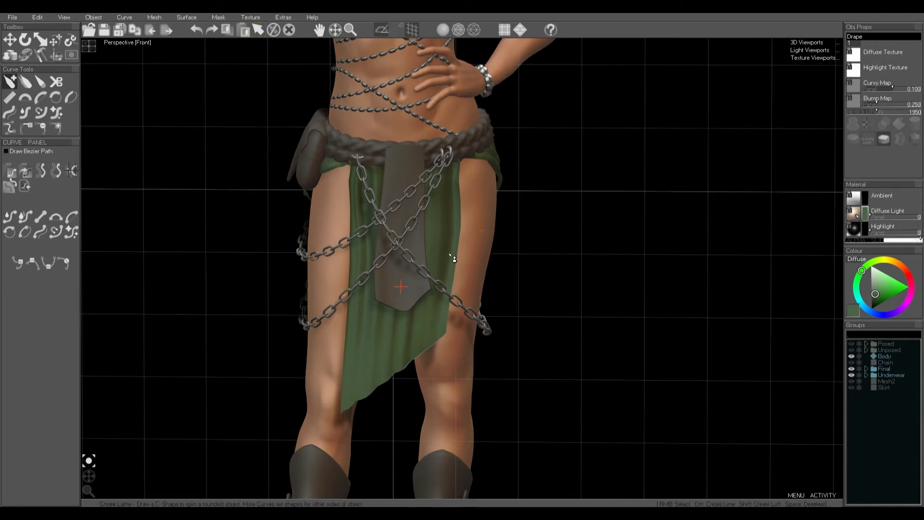
pyautogui.press('m')
pyautogui.moveTo(452, 289); pyautogui.dragTo(644, 302)
# Step: Move the grey tag off the front of the skirt to the far side of the green drape
pyautogui.click(9, 39)
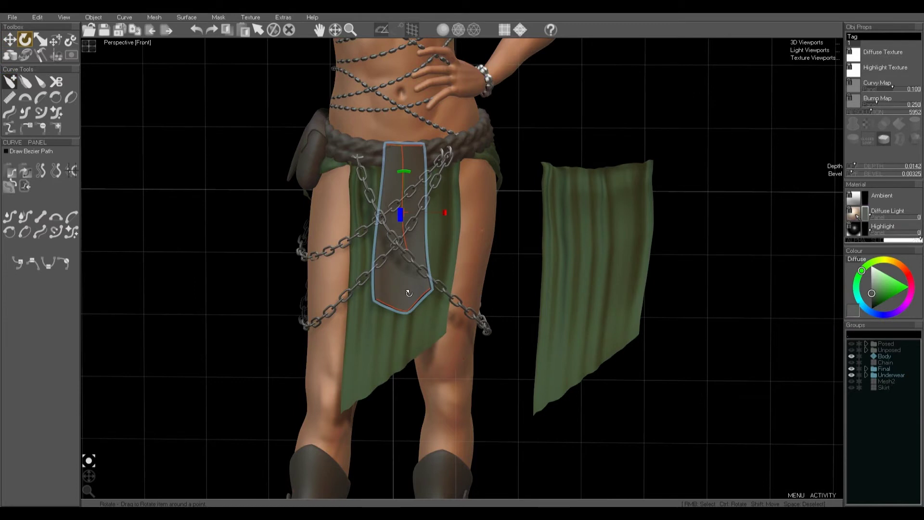
pyautogui.moveTo(401, 214); pyautogui.dragTo(512, 216)
pyautogui.moveTo(589, 223); pyautogui.dragTo(756, 224)
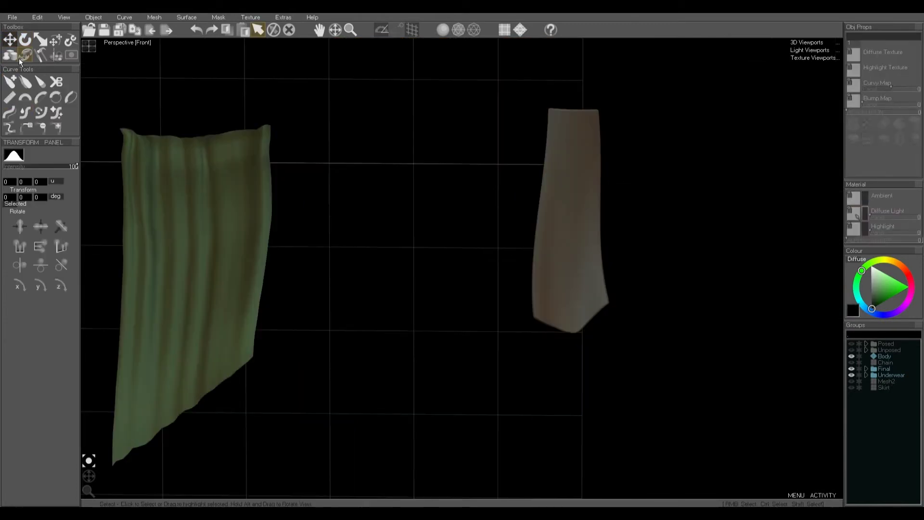
# Step: Create a loft from a long vertical stroke between the drape and the tag, and bend its curve into a gentle S
pyautogui.click(40, 54)
pyautogui.click(27, 57)
pyautogui.click(10, 55)
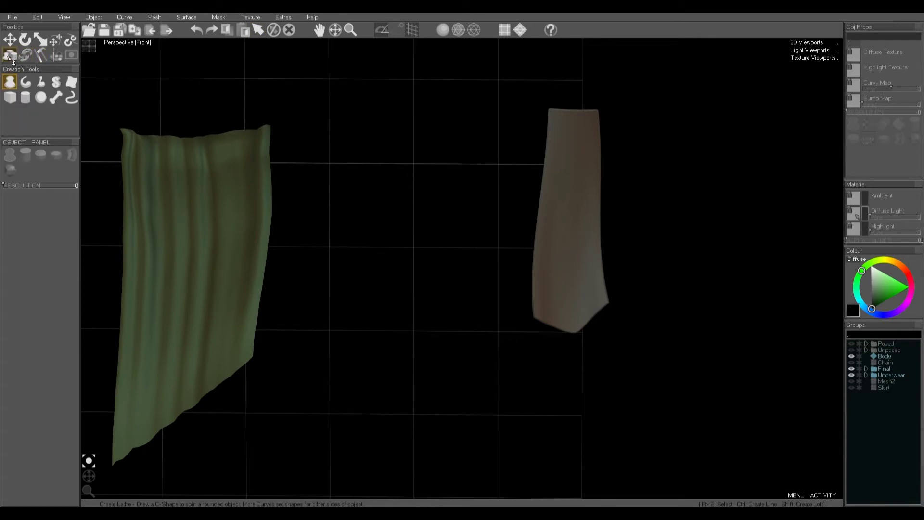
pyautogui.click(71, 82)
pyautogui.moveTo(406, 124); pyautogui.dragTo(407, 355)
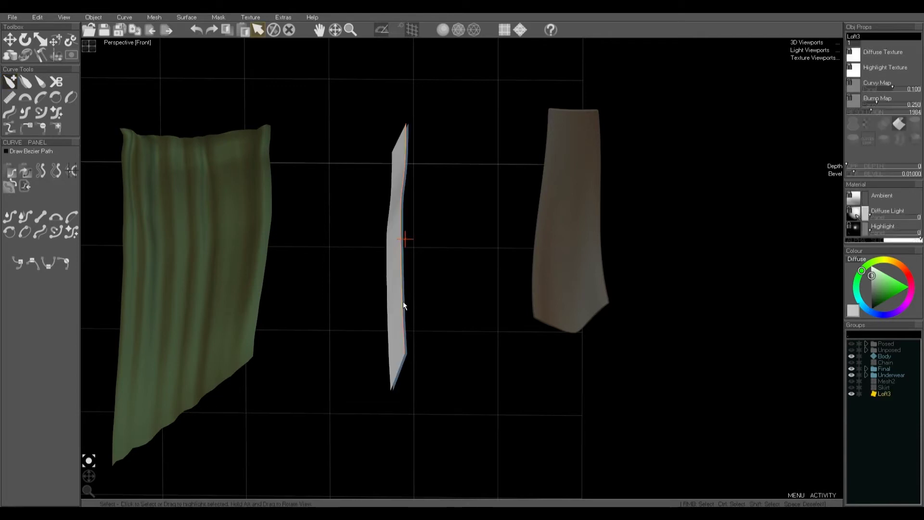
pyautogui.moveTo(409, 193)
pyautogui.mouseDown()
pyautogui.moveTo(419, 198)
pyautogui.moveTo(404, 295)
pyautogui.mouseUp()
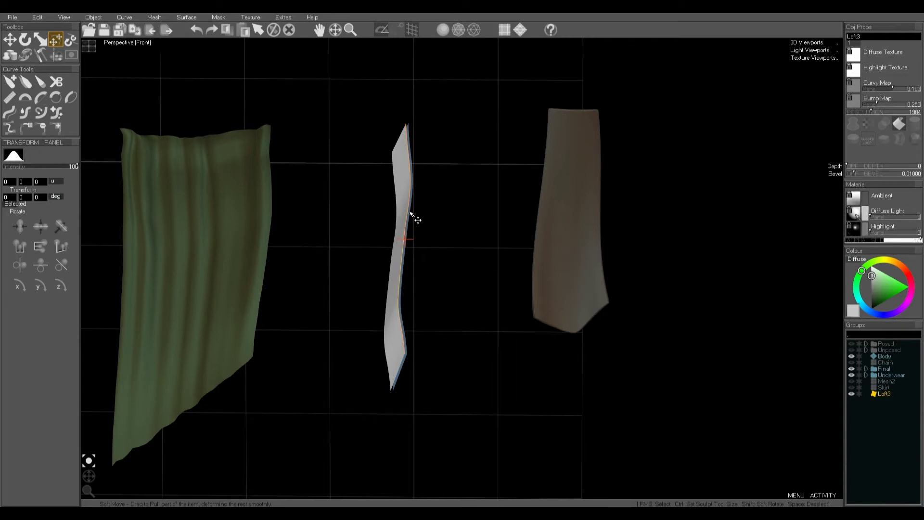
pyautogui.rightClick(93, 87)
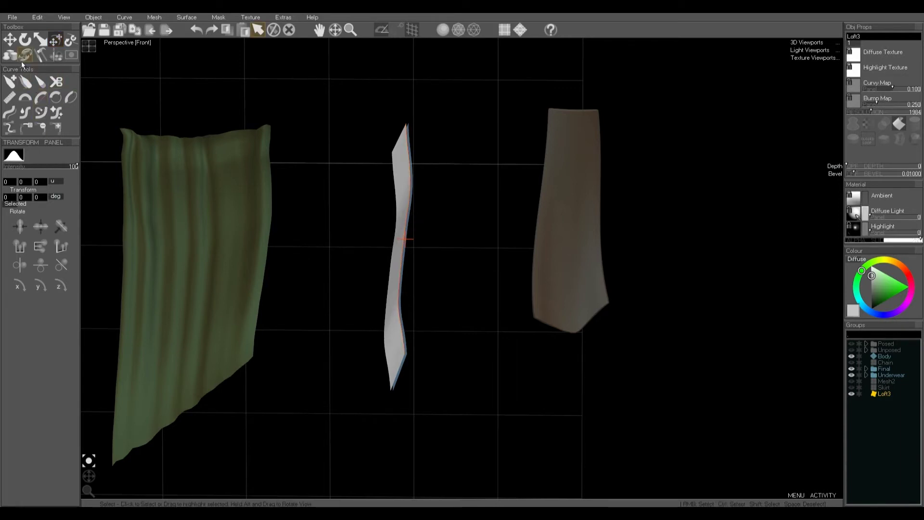
# Step: Draw a zigzag profile curve across the loft's upper end and rotate it edge-on so it forms vertical cloth folds
pyautogui.click(9, 82)
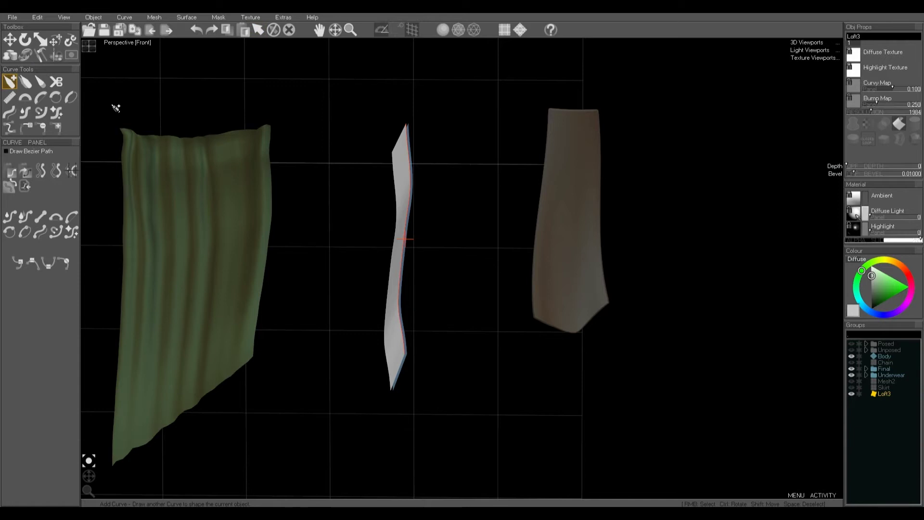
pyautogui.moveTo(344, 129)
pyautogui.mouseDown()
pyautogui.moveTo(347, 109)
pyautogui.moveTo(369, 134)
pyautogui.moveTo(388, 115)
pyautogui.moveTo(404, 129)
pyautogui.moveTo(415, 110)
pyautogui.moveTo(435, 137)
pyautogui.moveTo(460, 118)
pyautogui.moveTo(483, 140)
pyautogui.mouseUp()
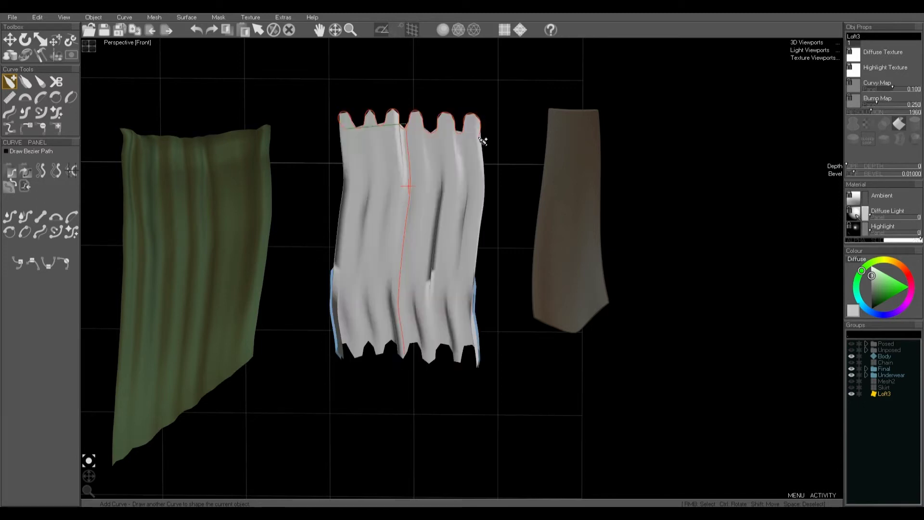
pyautogui.click(40, 82)
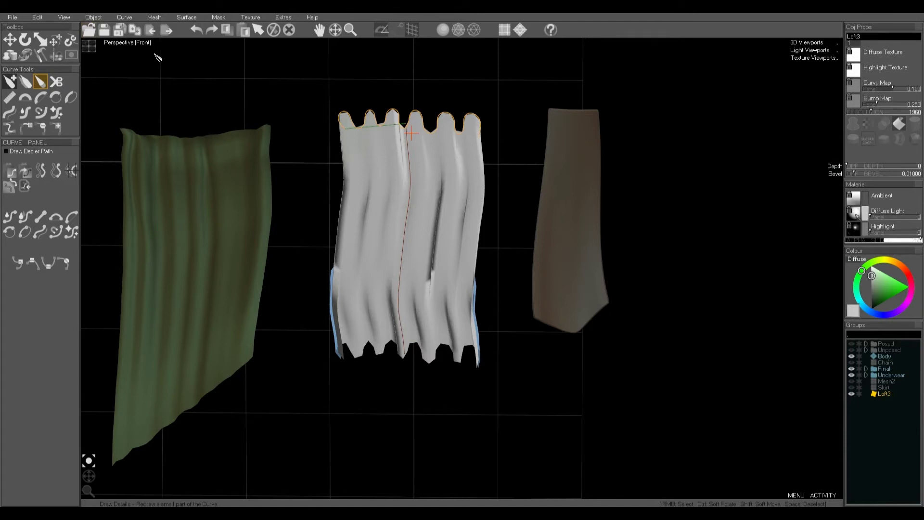
pyautogui.press('r')
pyautogui.moveTo(412, 143); pyautogui.dragTo(416, 103)
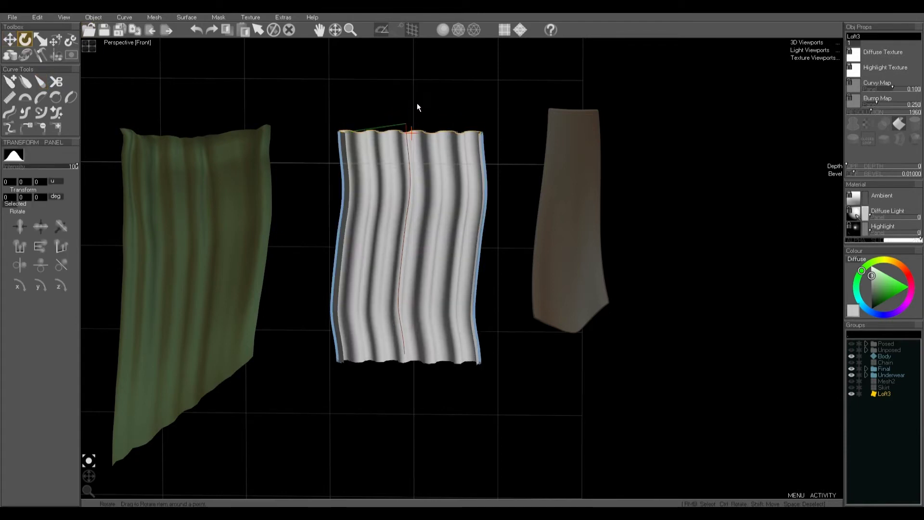
# Step: Clone the loft's upper zigzag curve, move the copy down to the loft's lower end, and scale its folds flat
pyautogui.click(126, 18)
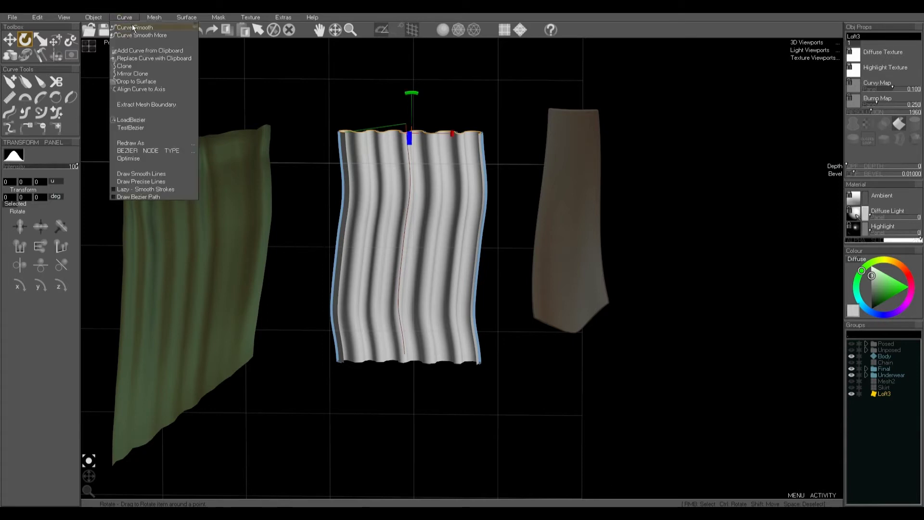
pyautogui.click(144, 58)
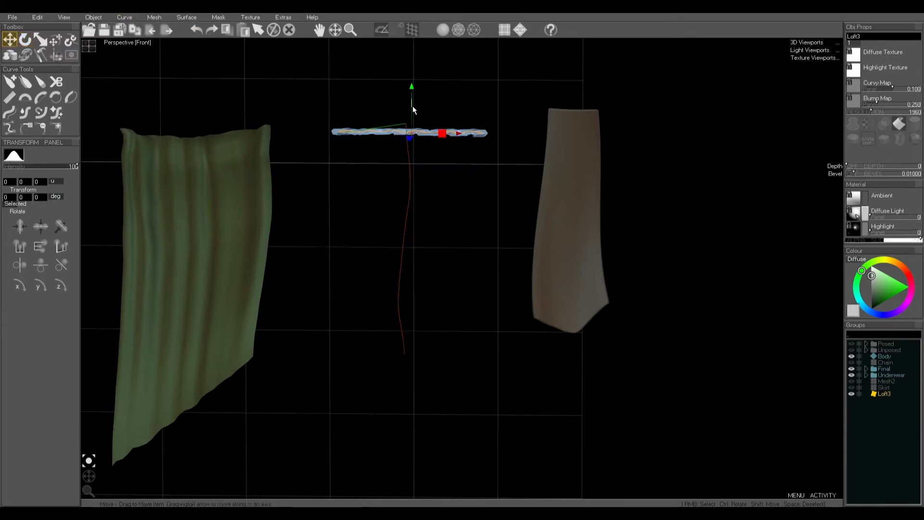
pyautogui.moveTo(412, 97); pyautogui.dragTo(406, 306)
pyautogui.press('s')
pyautogui.moveTo(409, 362)
pyautogui.mouseDown()
pyautogui.moveTo(421, 350)
pyautogui.moveTo(411, 368)
pyautogui.mouseUp()
pyautogui.moveTo(89, 475)
pyautogui.mouseDown()
pyautogui.moveTo(73, 481)
pyautogui.moveTo(88, 477)
pyautogui.mouseUp()
pyautogui.moveTo(393, 360); pyautogui.dragTo(409, 352)
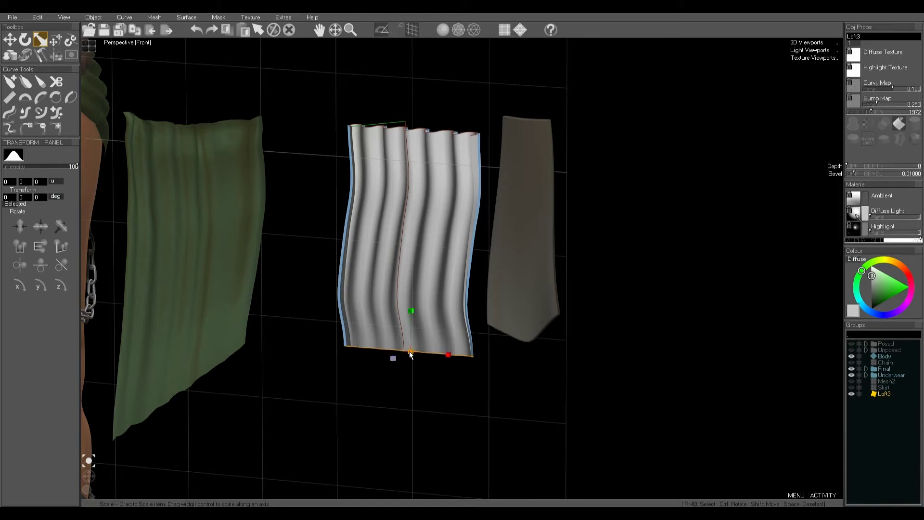
# Step: Rotate the loft's lower edge curve into a steep diagonal hem and widen it sideways to match the upper edge
pyautogui.moveTo(90, 477); pyautogui.dragTo(108, 473)
pyautogui.press('ctrl')
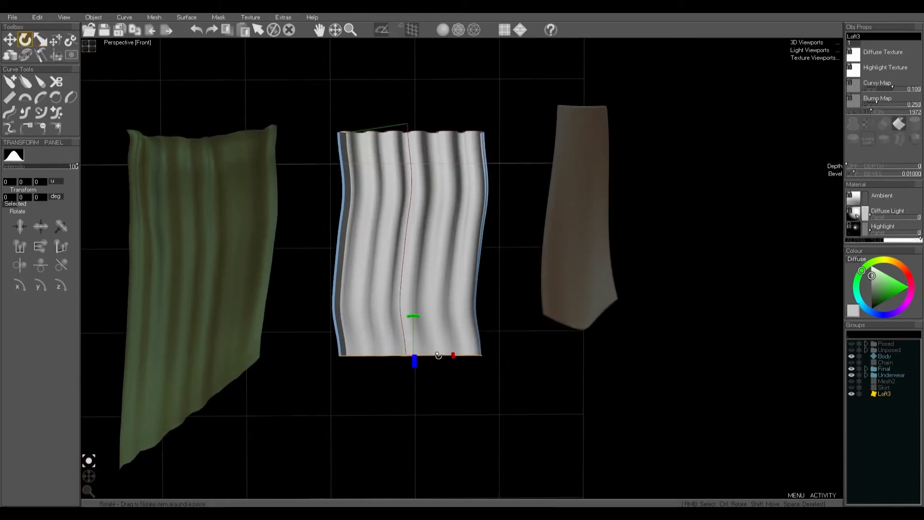
pyautogui.moveTo(413, 315); pyautogui.dragTo(388, 319)
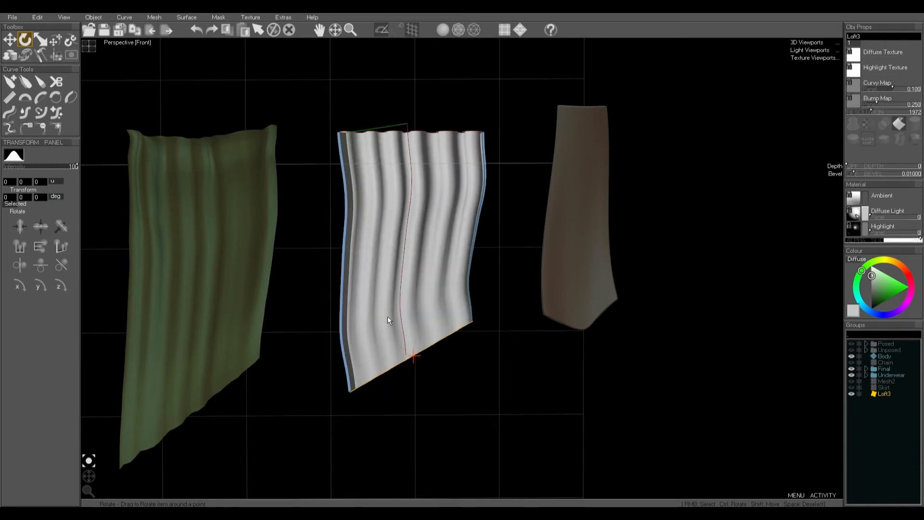
pyautogui.keyDown('ctrl'); pyautogui.moveTo(387, 316); pyautogui.dragTo(387, 316); pyautogui.keyUp('ctrl')
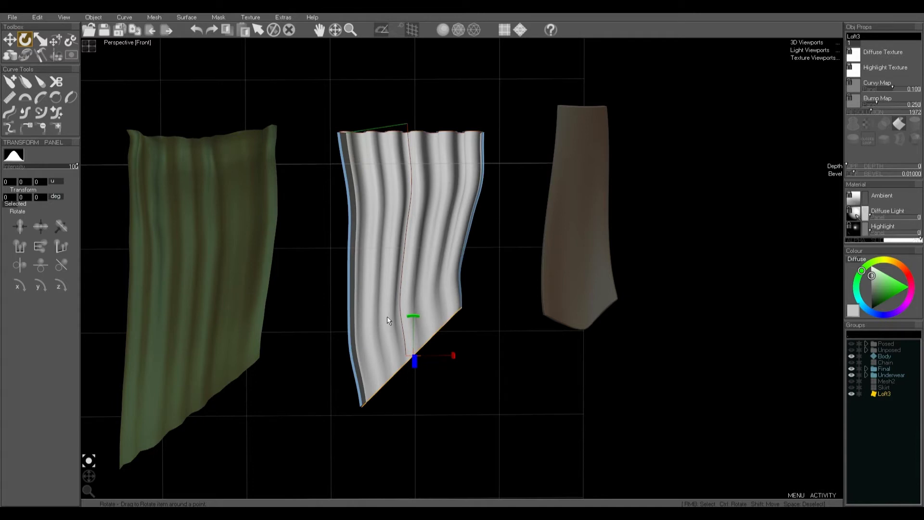
pyautogui.moveTo(448, 358); pyautogui.dragTo(467, 358)
pyautogui.press('space')
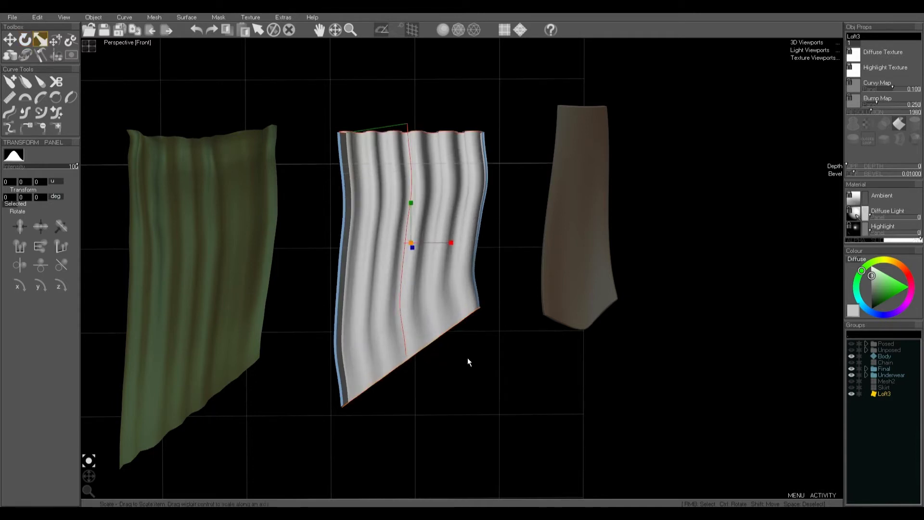
# Step: Soft-move the middle of the drape's upper edge curve slightly downward so the edge sags
pyautogui.rightClick(415, 131)
pyautogui.press('ctrl')
pyautogui.press('shift')
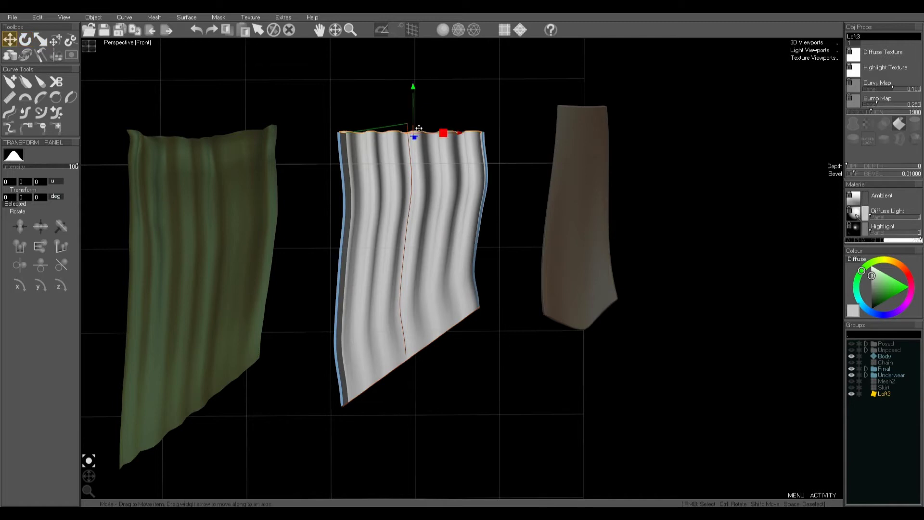
pyautogui.press('shift')
pyautogui.moveTo(418, 137); pyautogui.dragTo(420, 145)
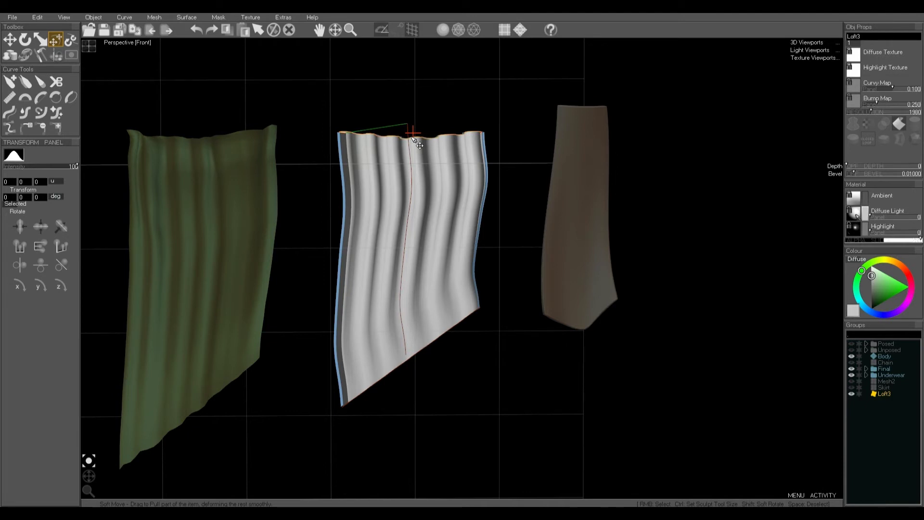
pyautogui.press('space')
pyautogui.press('space')
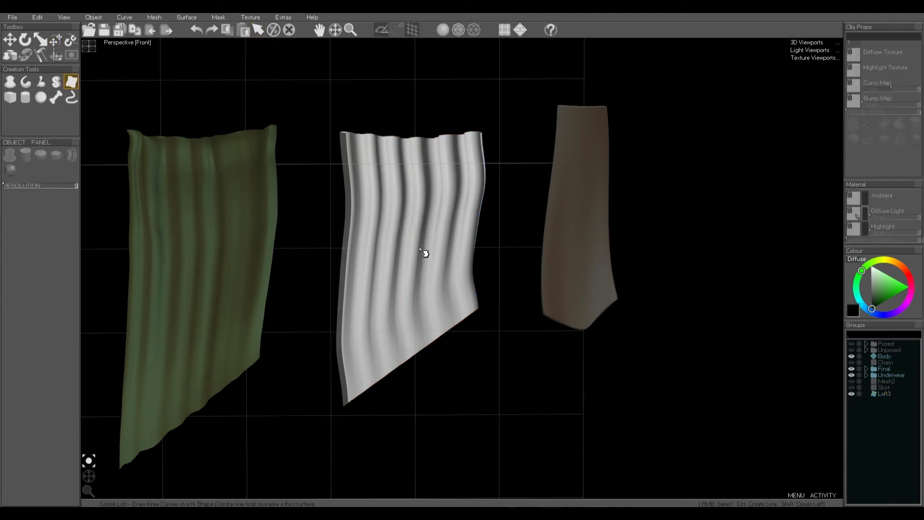
# Step: Raise the white drape loft's resolution to 6600, and undo the accidental extra curve point
pyautogui.rightClick(419, 249)
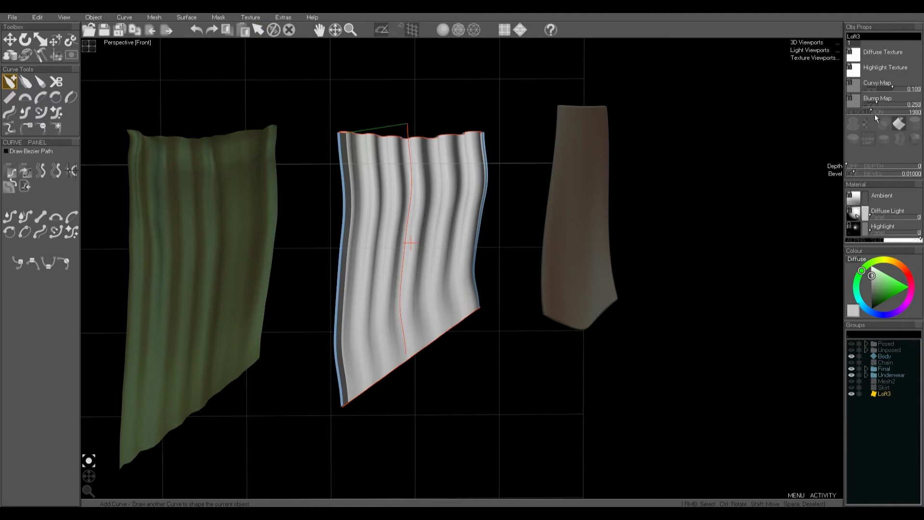
pyautogui.moveTo(874, 114); pyautogui.dragTo(881, 111)
pyautogui.click(504, 403)
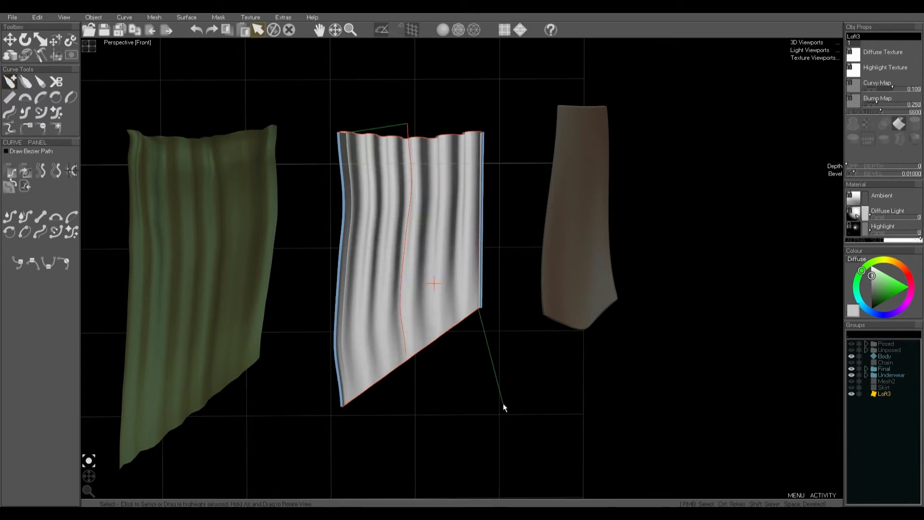
pyautogui.hotkey('ctrl', 'z')
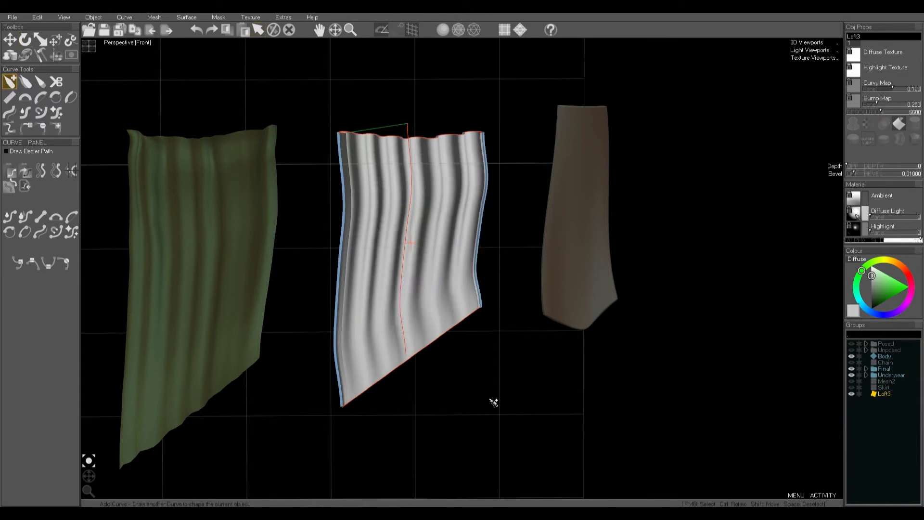
# Step: Reshape the white drape's S-shaped centre curve into a simple, gentle arc along its full length
pyautogui.press('space')
pyautogui.click(417, 262)
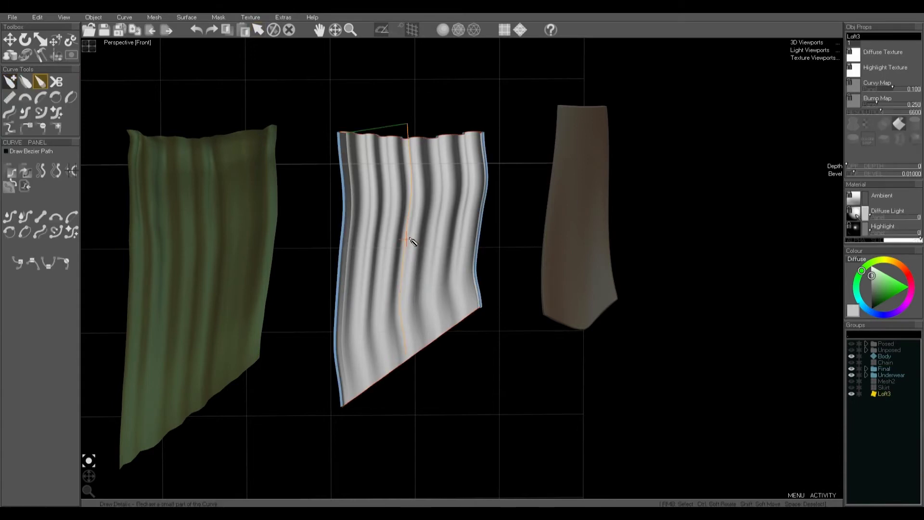
pyautogui.click(9, 113)
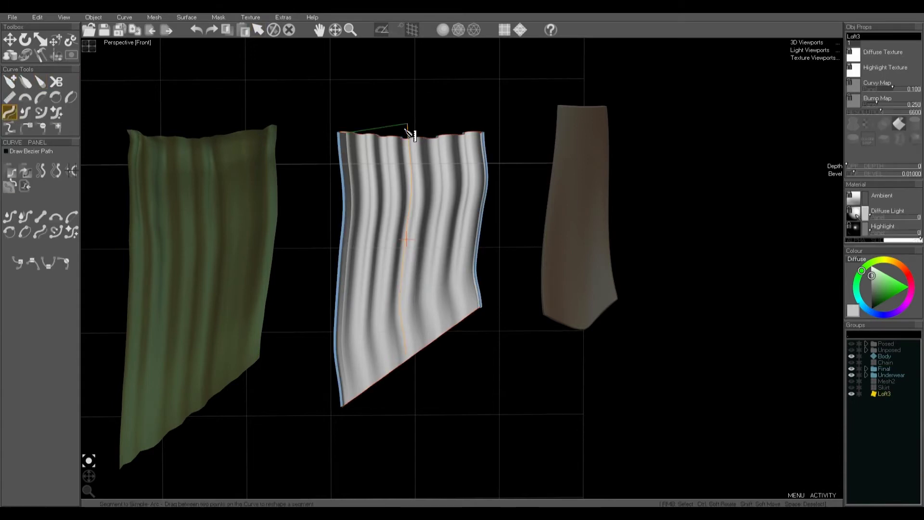
pyautogui.moveTo(407, 131); pyautogui.dragTo(413, 367)
pyautogui.press('space')
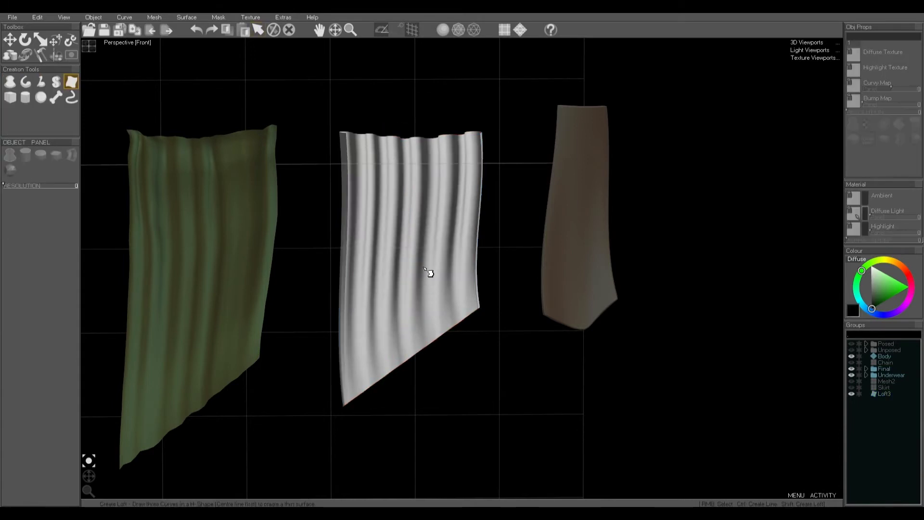
# Step: Select the white drape's slanted hem curve and rotate it slightly
pyautogui.moveTo(429, 270); pyautogui.dragTo(418, 281, button='middle')
pyautogui.rightClick(408, 361)
pyautogui.rightClick(409, 363)
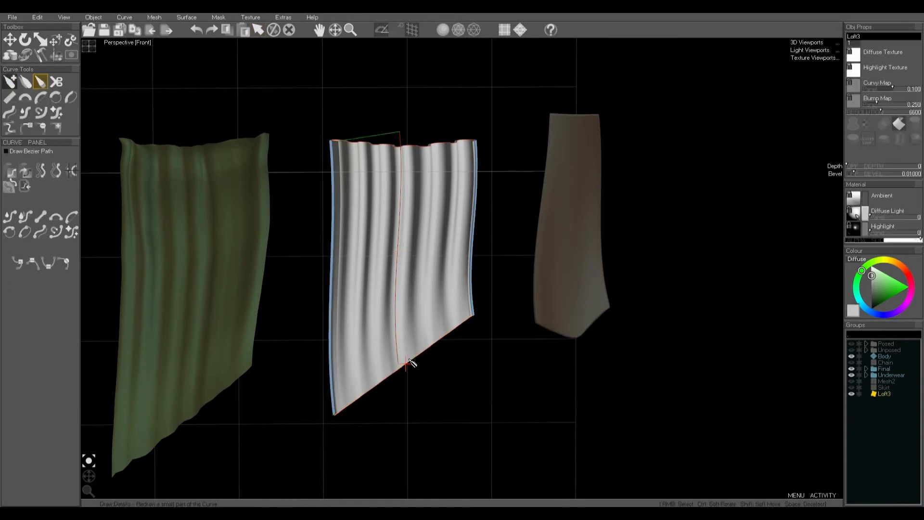
pyautogui.press('m')
pyautogui.press('r')
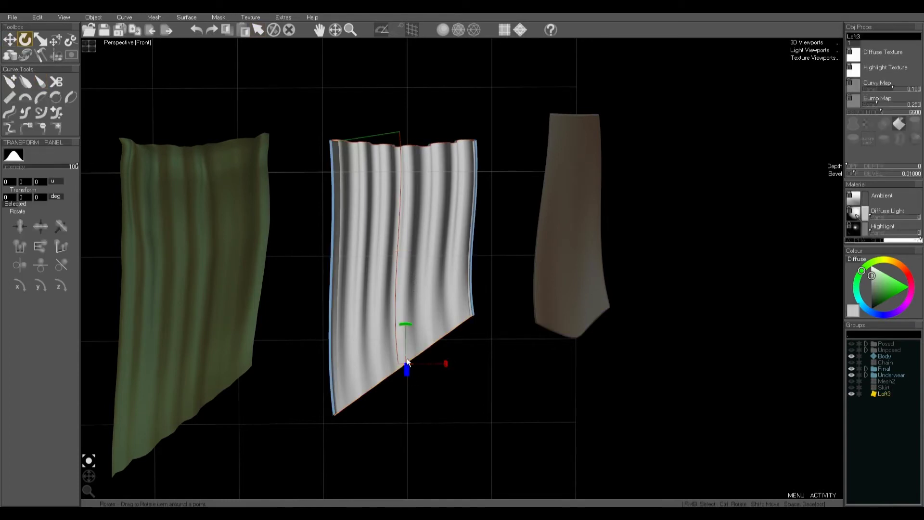
pyautogui.moveTo(406, 384)
pyautogui.mouseDown()
pyautogui.moveTo(406, 407)
pyautogui.moveTo(407, 397)
pyautogui.mouseUp()
pyautogui.press('space')
pyautogui.press('space')
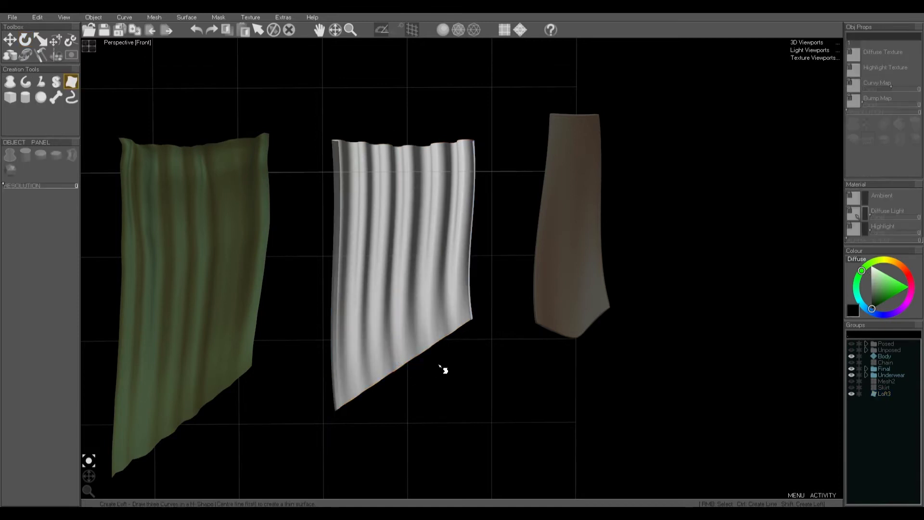
# Step: Create a loft beside the grey tag from a curved centre line, a short straight upper edge and a pointed lower edge
pyautogui.rightClick(420, 355)
pyautogui.rightClick(459, 384)
pyautogui.keyDown('shift'); pyautogui.moveTo(521, 368); pyautogui.dragTo(514, 344); pyautogui.keyUp('shift')
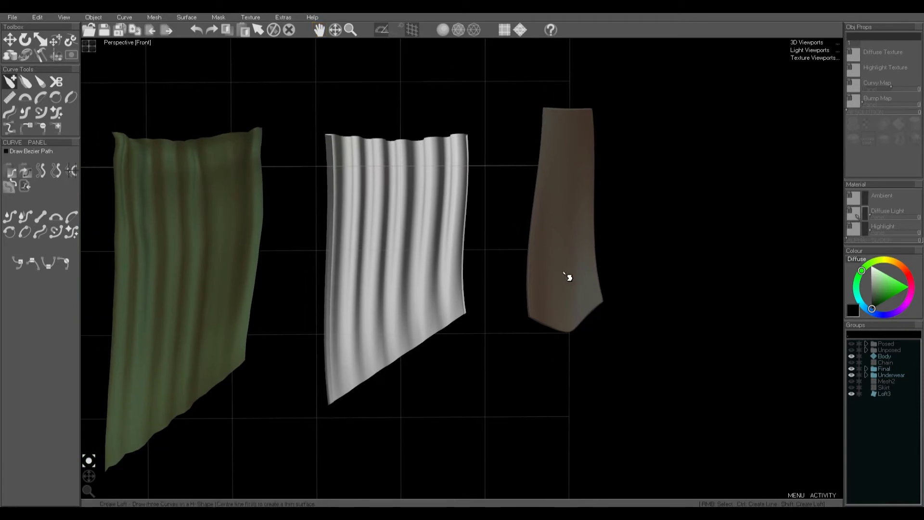
pyautogui.rightClick(575, 252)
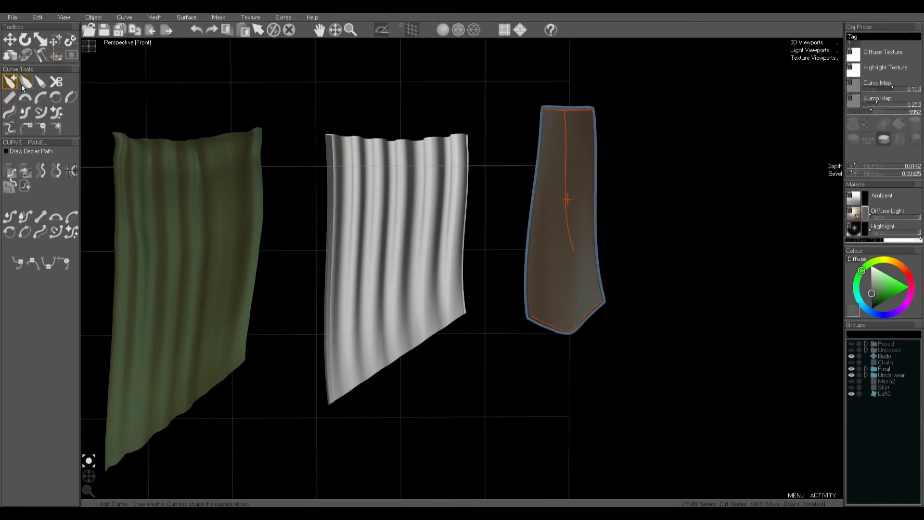
pyautogui.click(15, 56)
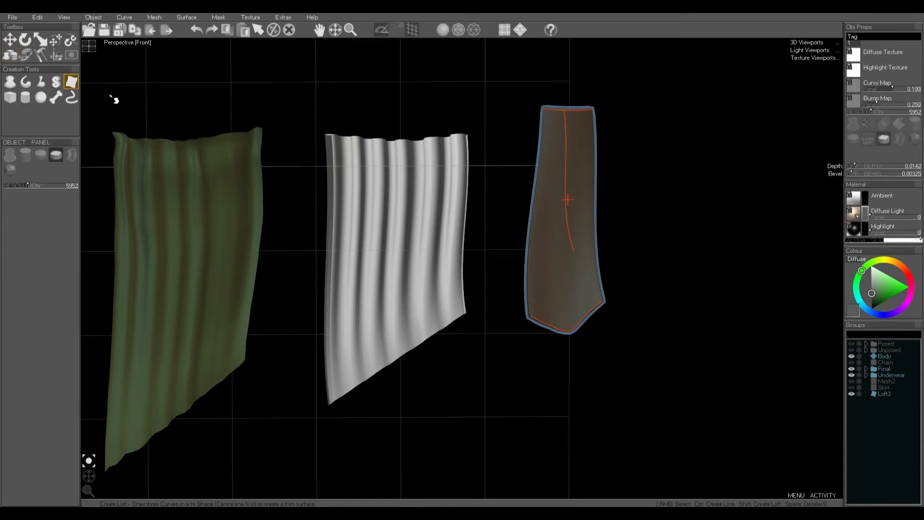
pyautogui.moveTo(676, 111)
pyautogui.mouseDown()
pyautogui.moveTo(673, 207)
pyautogui.moveTo(695, 270)
pyautogui.mouseUp()
pyautogui.moveTo(649, 108); pyautogui.dragTo(706, 108)
pyautogui.moveTo(647, 259)
pyautogui.mouseDown()
pyautogui.moveTo(703, 289)
pyautogui.moveTo(739, 235)
pyautogui.mouseUp()
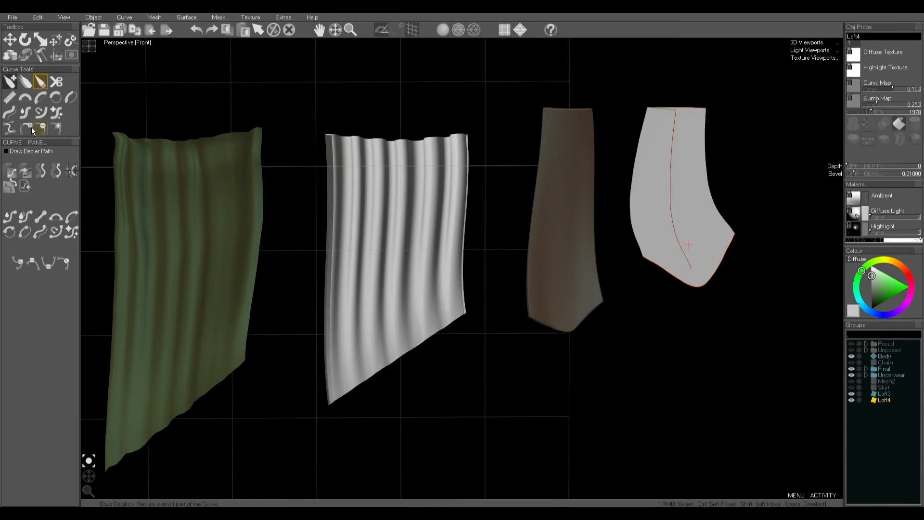
# Step: Straighten the segments of the new tag's pointed lower edge, and scale its lower and upper edge curves narrower
pyautogui.click(10, 98)
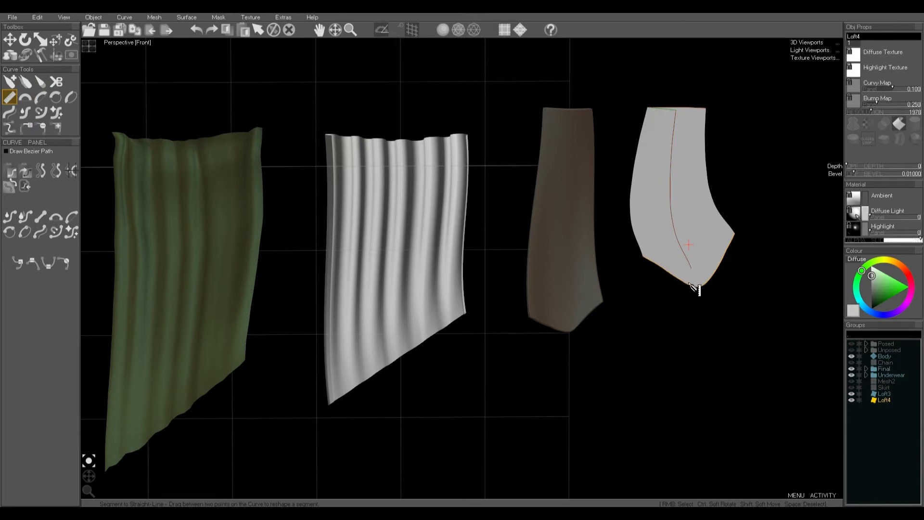
pyautogui.moveTo(734, 234); pyautogui.dragTo(737, 233)
pyautogui.press('s')
pyautogui.moveTo(690, 246); pyautogui.dragTo(666, 261)
pyautogui.rightClick(680, 105)
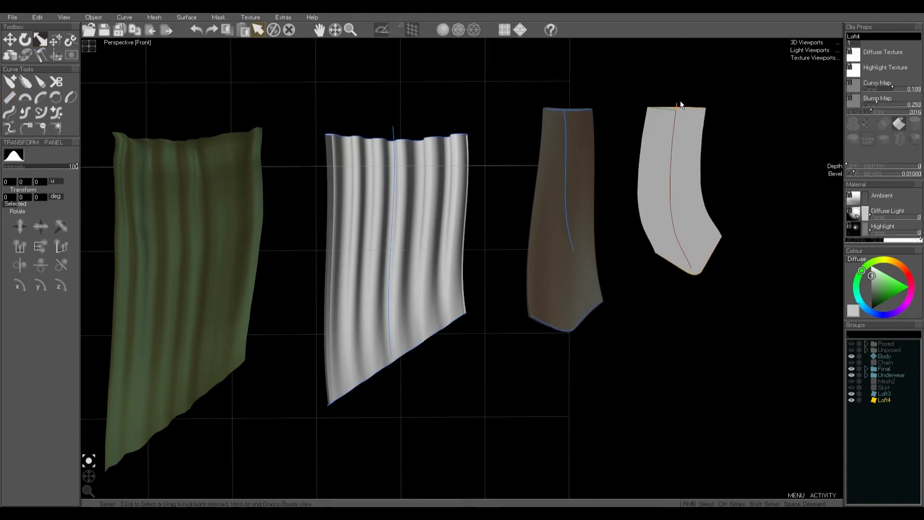
pyautogui.moveTo(677, 107); pyautogui.dragTo(649, 120)
pyautogui.press('space')
# Step: Thicken the new tag loft with a depth of 0.0297 and a bevel of 0.00325
pyautogui.moveTo(88, 476); pyautogui.dragTo(62, 481)
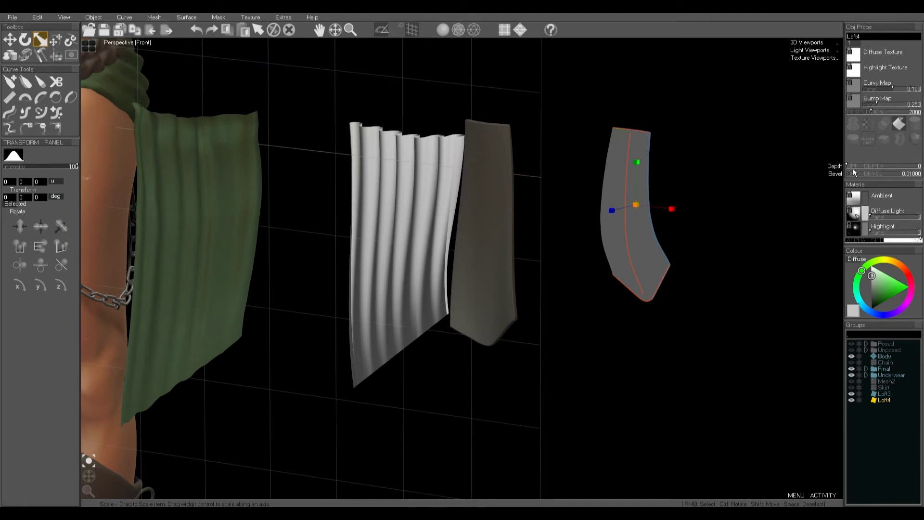
pyautogui.moveTo(847, 166); pyautogui.dragTo(851, 171)
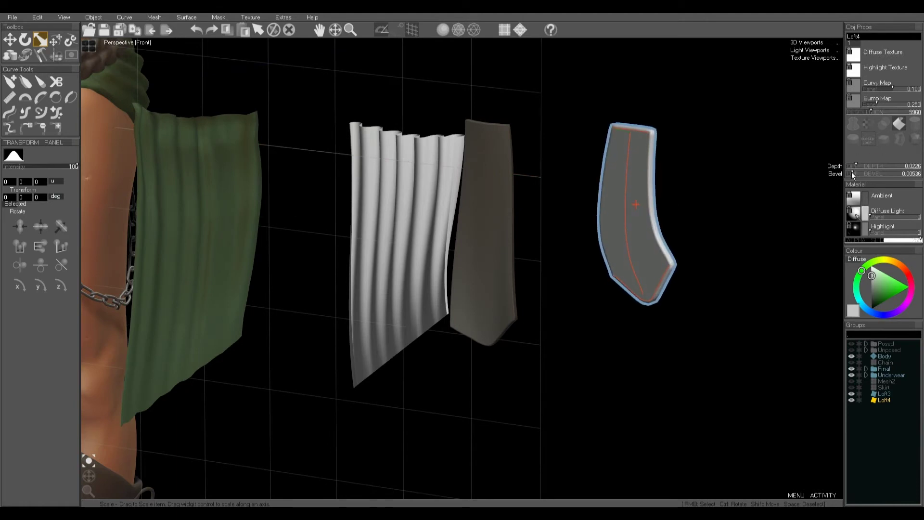
pyautogui.moveTo(854, 166); pyautogui.dragTo(857, 163)
pyautogui.press('space')
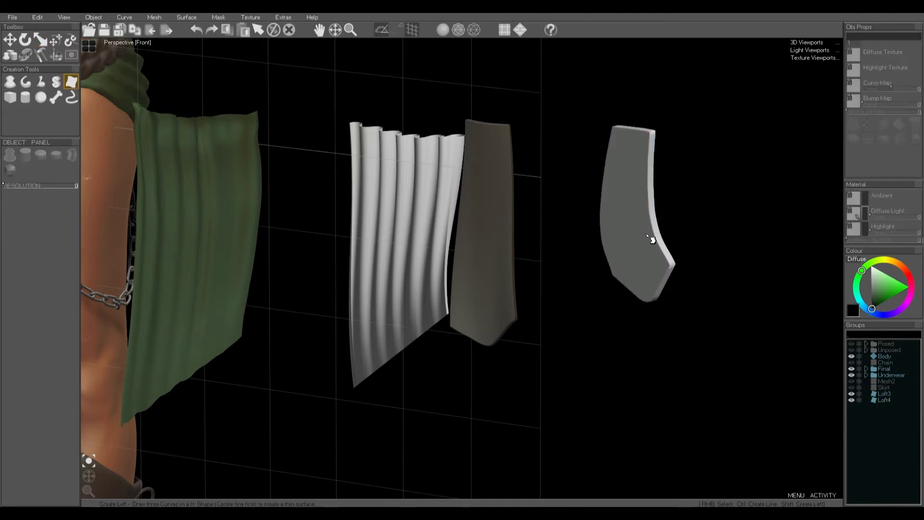
# Step: Reshape the new tag's centre curve into a simple arc down to its pointed end
pyautogui.moveTo(646, 232); pyautogui.dragTo(576, 286, button='middle')
pyautogui.scroll(5, 581, 291)
pyautogui.rightClick(572, 284)
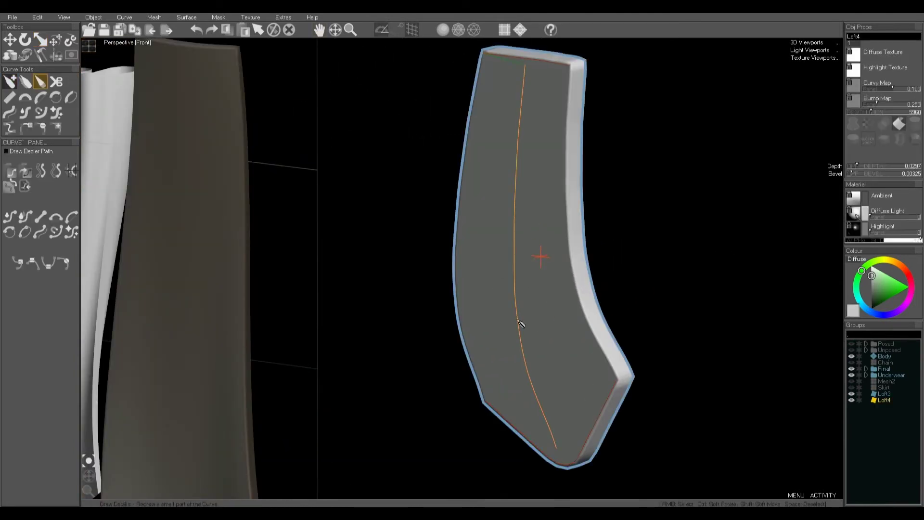
pyautogui.click(9, 112)
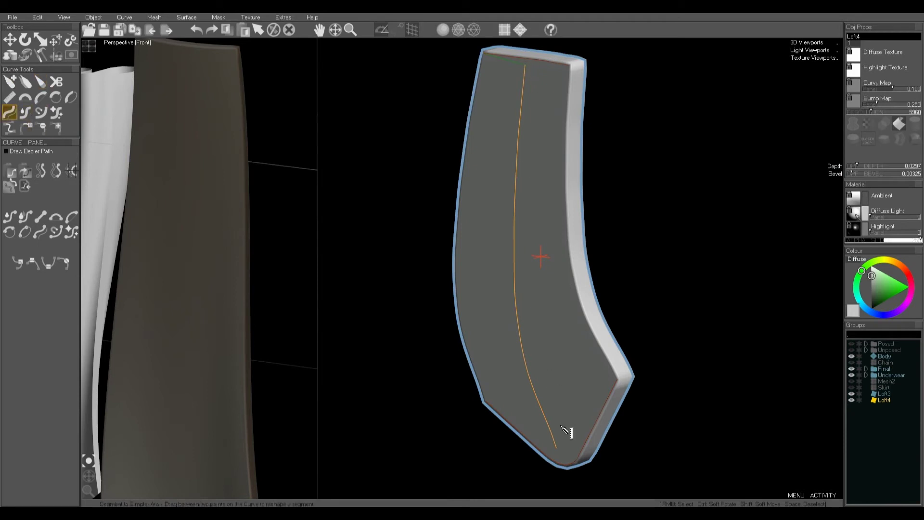
pyautogui.moveTo(564, 428); pyautogui.dragTo(568, 466)
# Step: Crease the new tag lengthwise by pulling the middle of its upper edge and the tip of its lower edge with Soft Move
pyautogui.scroll(-5, 534, 272)
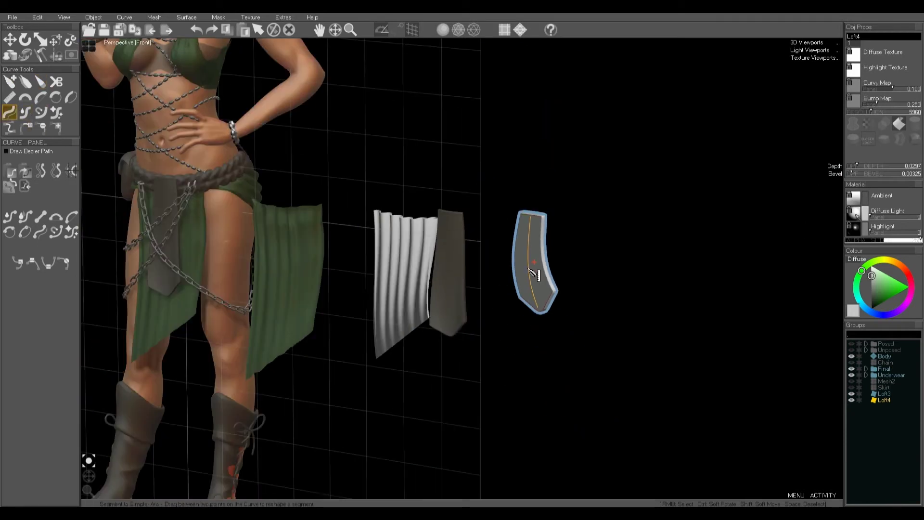
pyautogui.scroll(5, 503, 272)
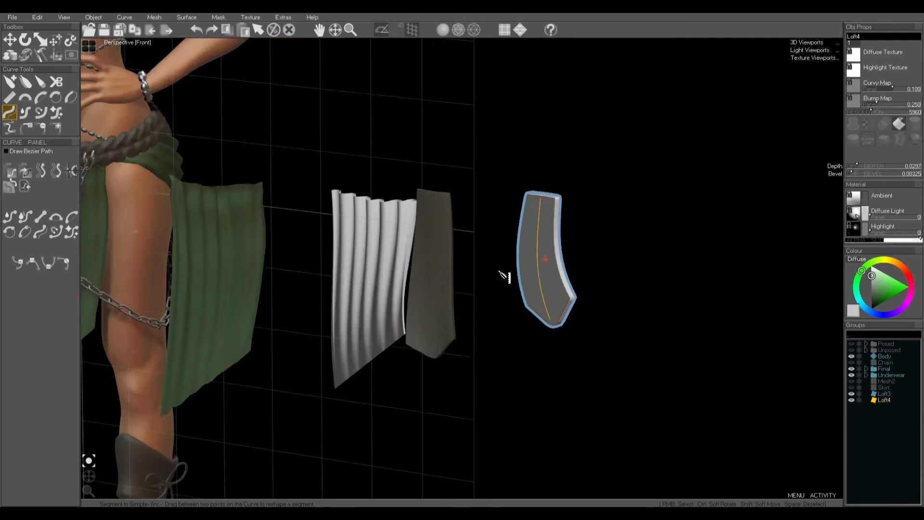
pyautogui.rightClick(578, 143)
pyautogui.press('shift')
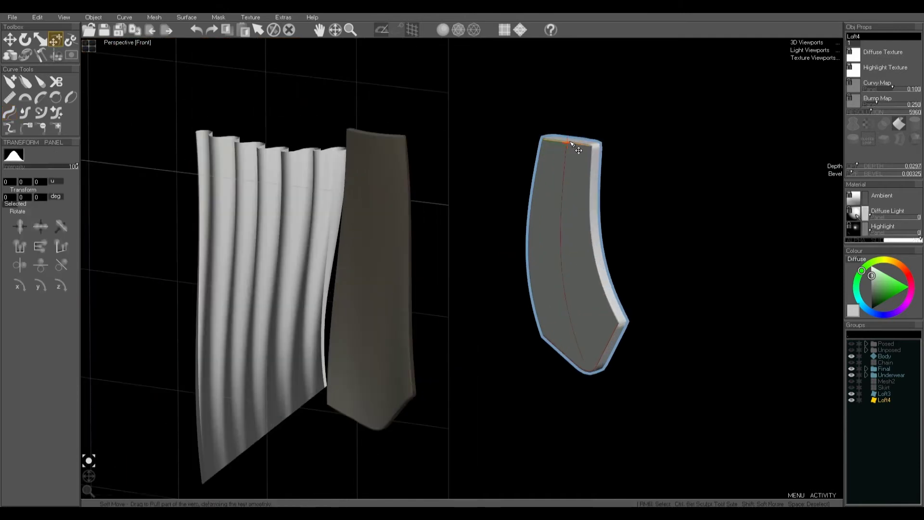
pyautogui.moveTo(570, 141); pyautogui.dragTo(564, 146)
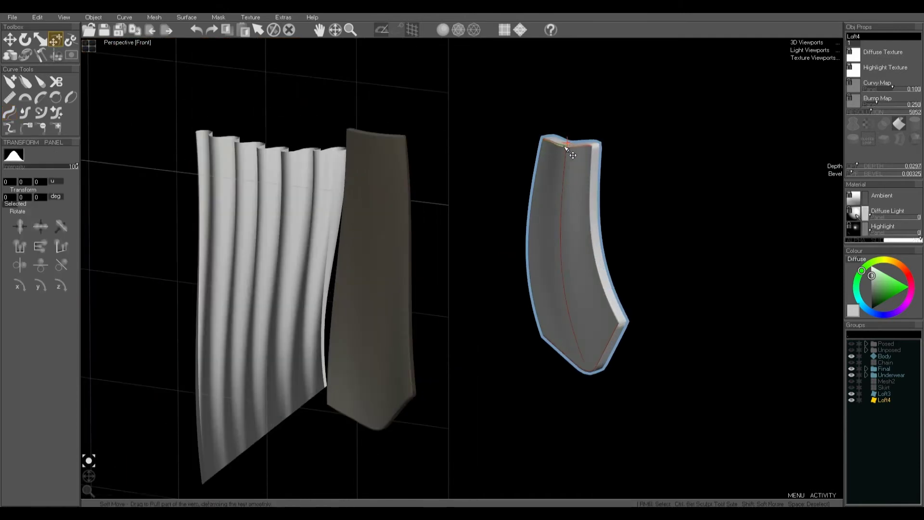
pyautogui.rightClick(596, 376)
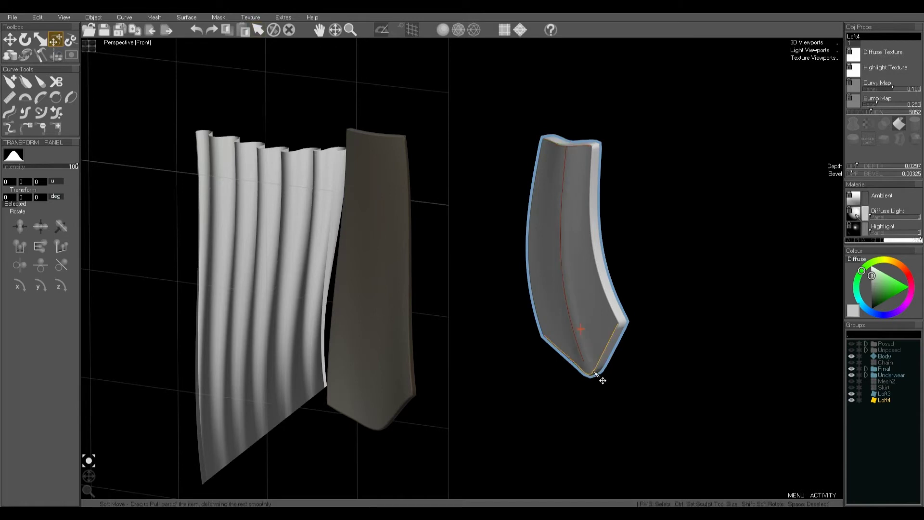
pyautogui.moveTo(602, 381); pyautogui.dragTo(605, 382)
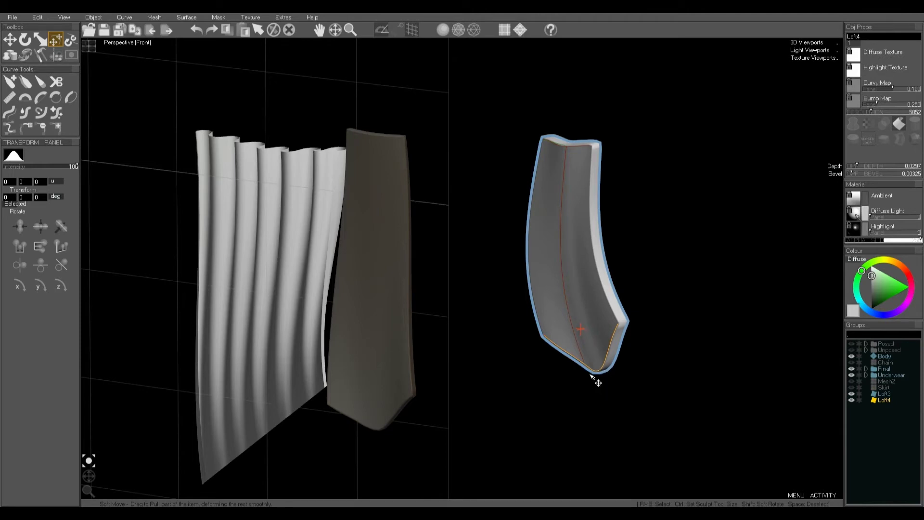
pyautogui.moveTo(90, 476); pyautogui.dragTo(126, 473)
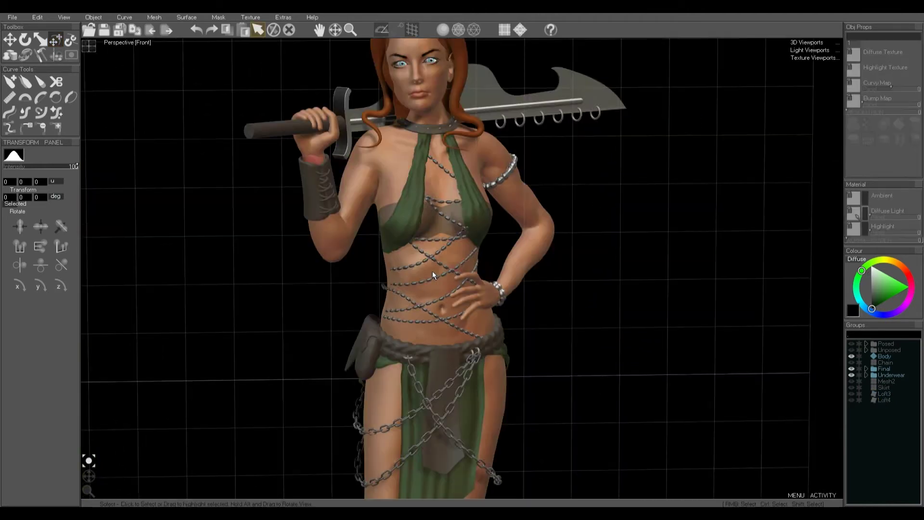
# Step: Try to reshape the chain running diagonally across the midriff above the hand with Soft Move, and undo it
pyautogui.scroll(6, 433, 277)
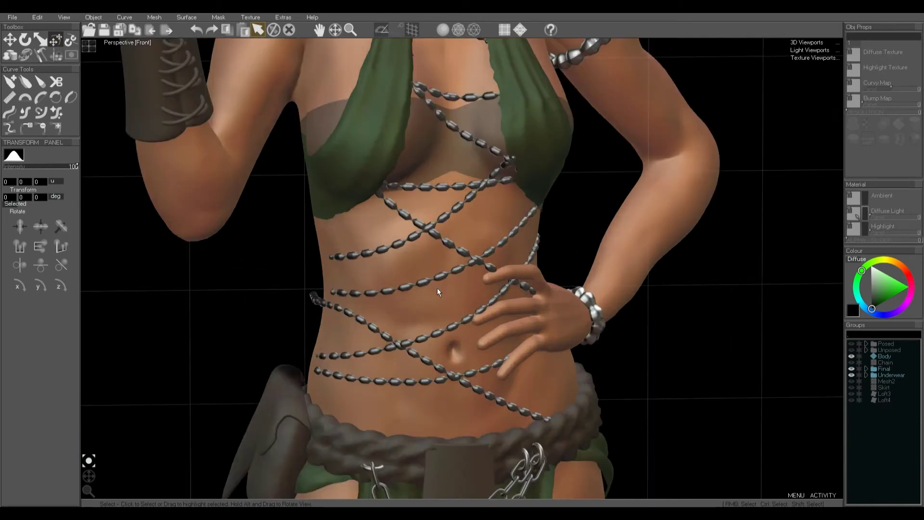
pyautogui.click(438, 276)
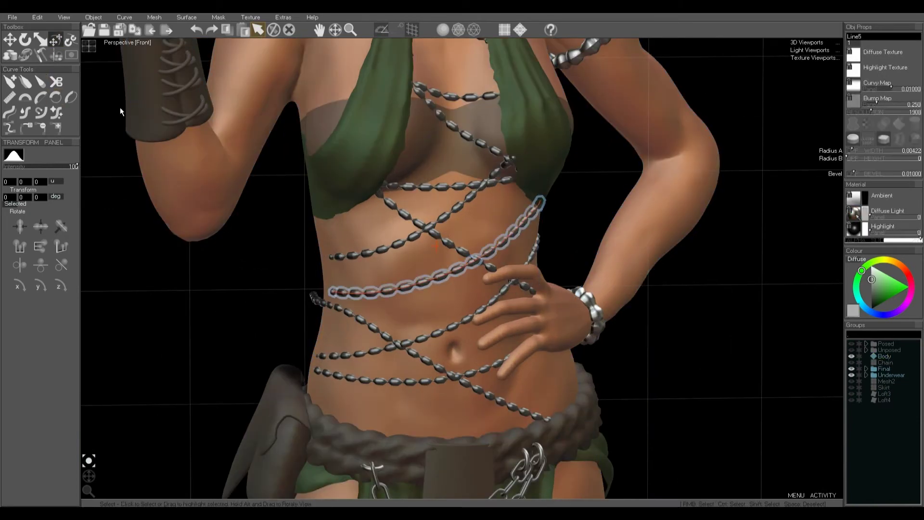
pyautogui.moveTo(428, 283)
pyautogui.mouseDown()
pyautogui.moveTo(429, 297)
pyautogui.moveTo(424, 288)
pyautogui.mouseUp()
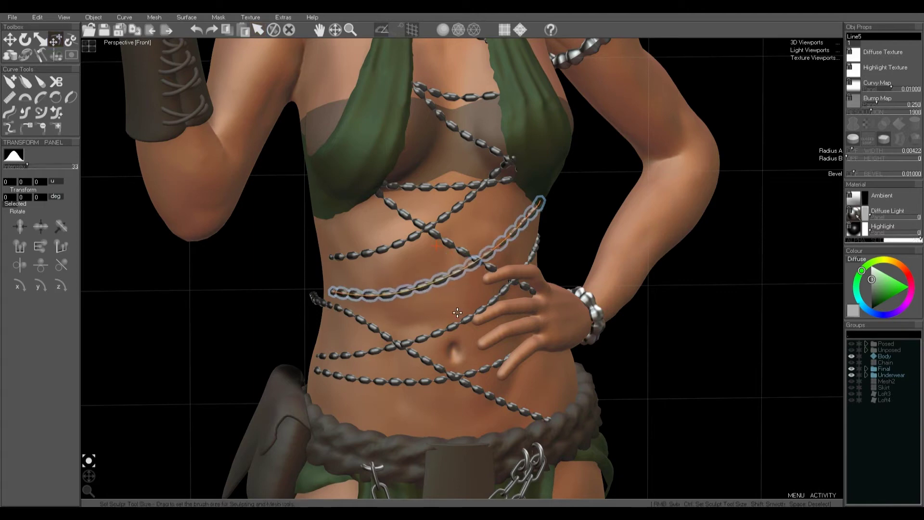
pyautogui.hotkey('ctrl', 'z')
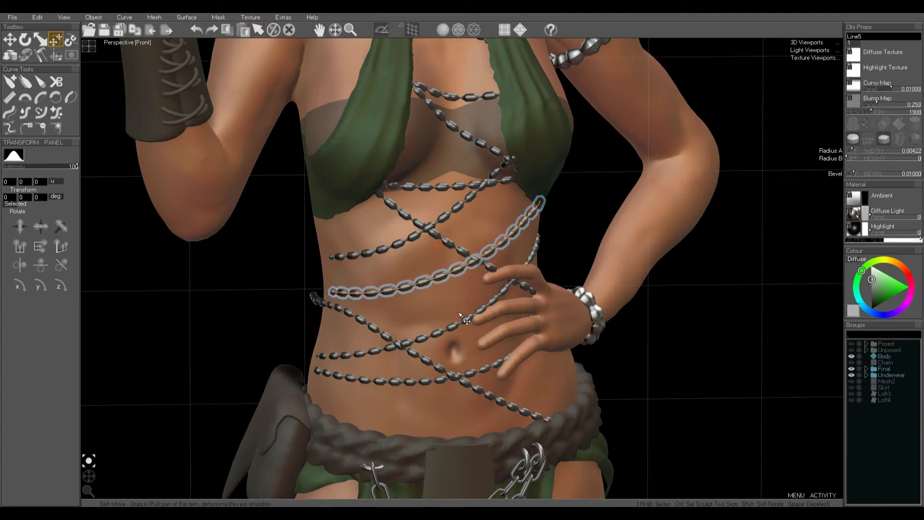
pyautogui.moveTo(92, 475); pyautogui.dragTo(67, 475)
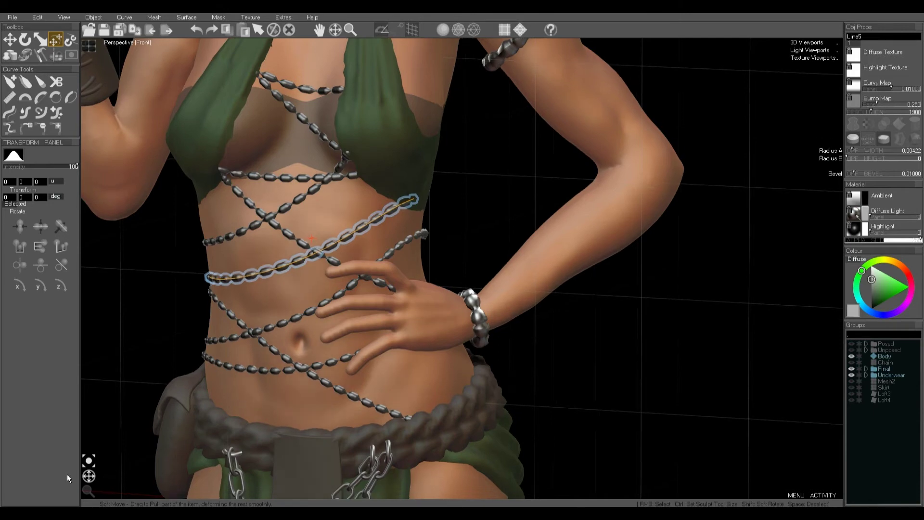
pyautogui.scroll(3, 229, 412)
pyautogui.moveTo(229, 412); pyautogui.dragTo(392, 379, button='middle')
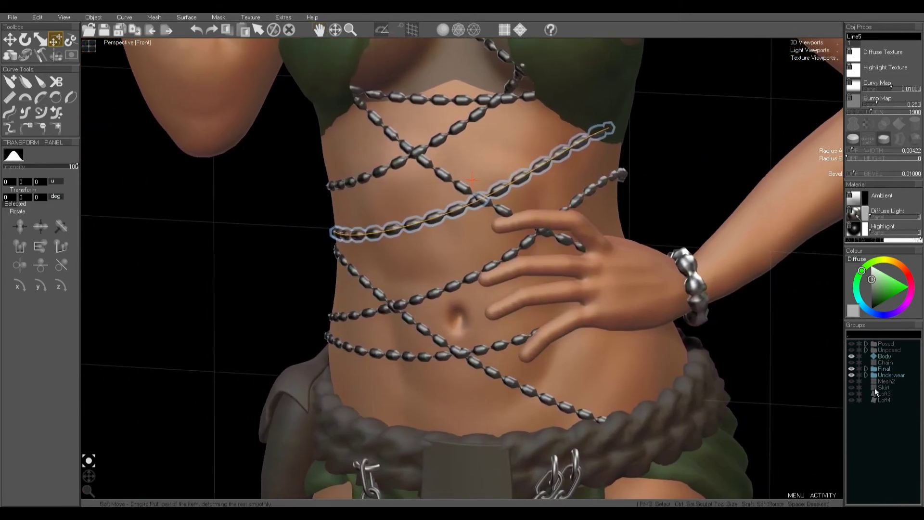
# Step: Hide the Final group and draw a line across the bare waist near the navel with a radius of 0.00536
pyautogui.click(852, 368)
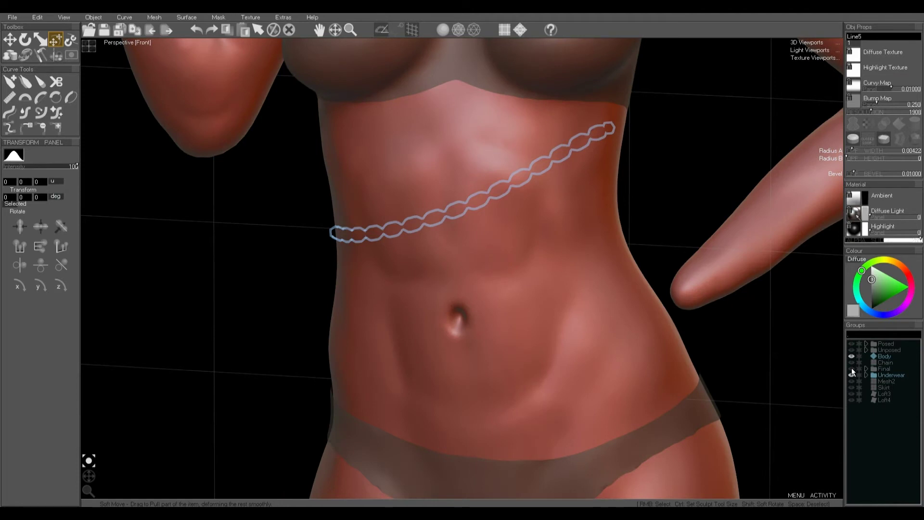
pyautogui.click(869, 438)
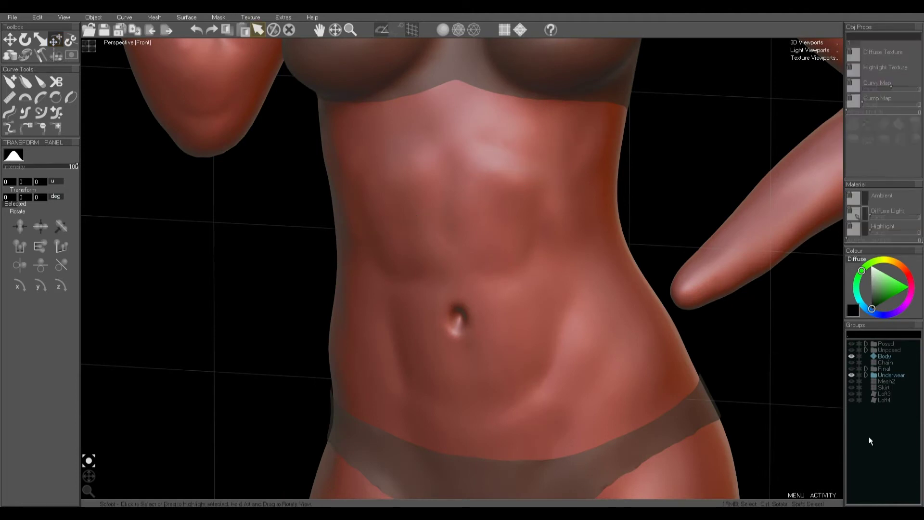
pyautogui.click(10, 56)
pyautogui.click(41, 83)
pyautogui.click(25, 82)
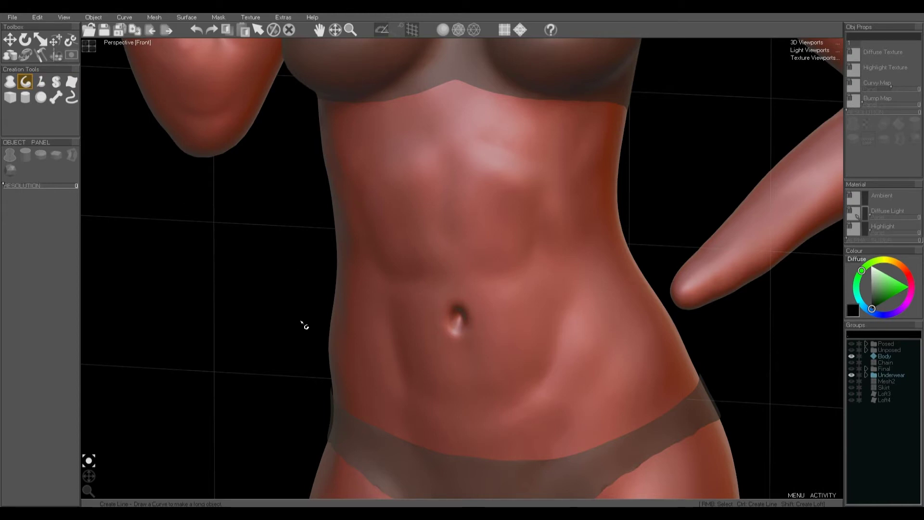
pyautogui.moveTo(299, 321)
pyautogui.mouseDown()
pyautogui.moveTo(455, 330)
pyautogui.moveTo(518, 311)
pyautogui.mouseUp()
pyautogui.moveTo(567, 288)
pyautogui.mouseDown()
pyautogui.moveTo(619, 262)
pyautogui.moveTo(686, 197)
pyautogui.mouseUp()
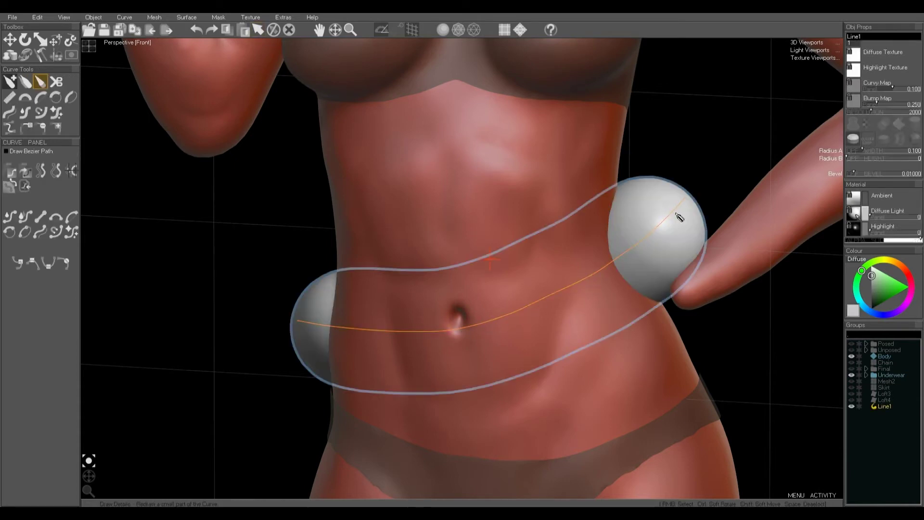
pyautogui.moveTo(862, 149); pyautogui.dragTo(852, 151)
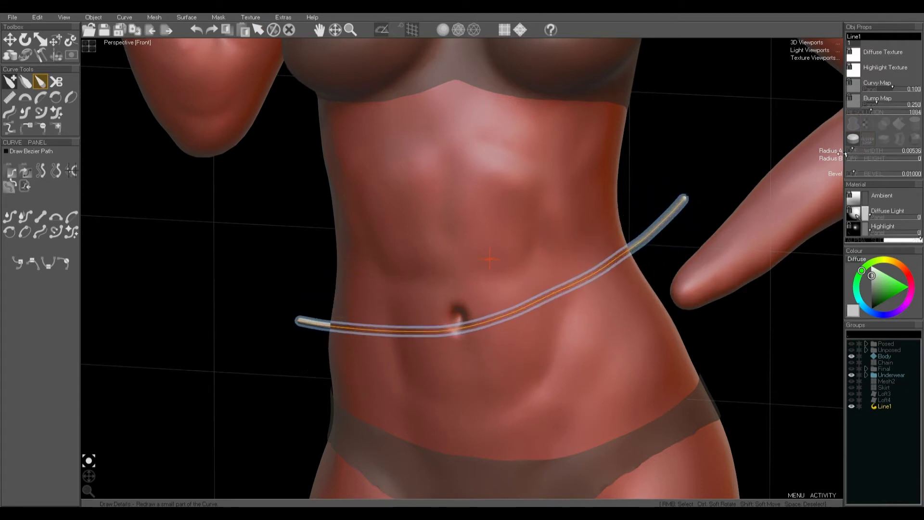
# Step: Move the line out in front of the belly and align it across the full width of the waist
pyautogui.scroll(-3, 489, 340)
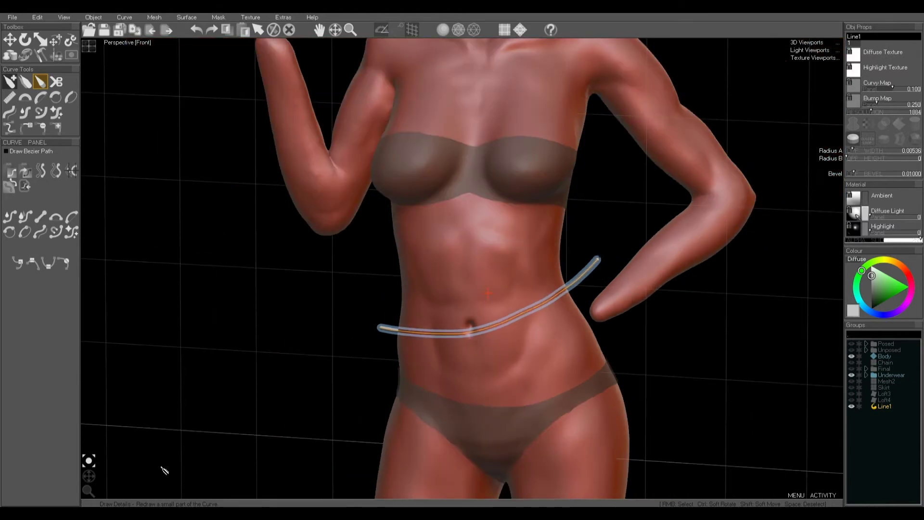
pyautogui.keyDown('ctrl'); pyautogui.keyDown('alt'); pyautogui.moveTo(497, 260); pyautogui.dragTo(424, 264); pyautogui.keyUp('alt'); pyautogui.keyUp('ctrl')
pyautogui.moveTo(374, 311); pyautogui.dragTo(268, 320)
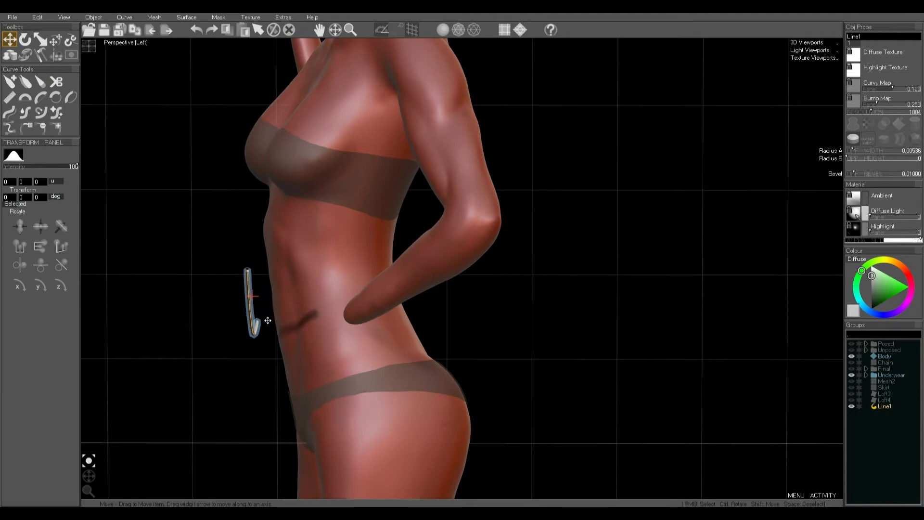
pyautogui.keyDown('ctrl'); pyautogui.moveTo(212, 295); pyautogui.dragTo(363, 312); pyautogui.keyUp('ctrl')
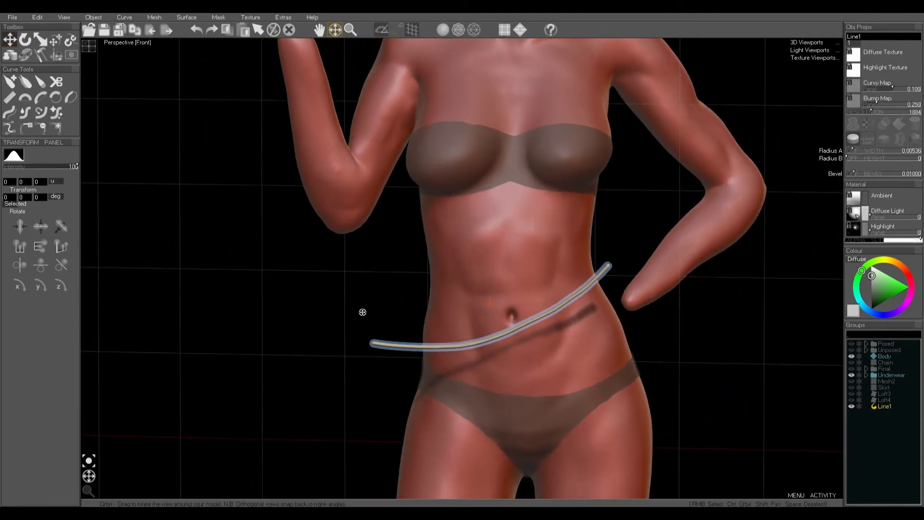
pyautogui.moveTo(484, 331); pyautogui.dragTo(514, 322)
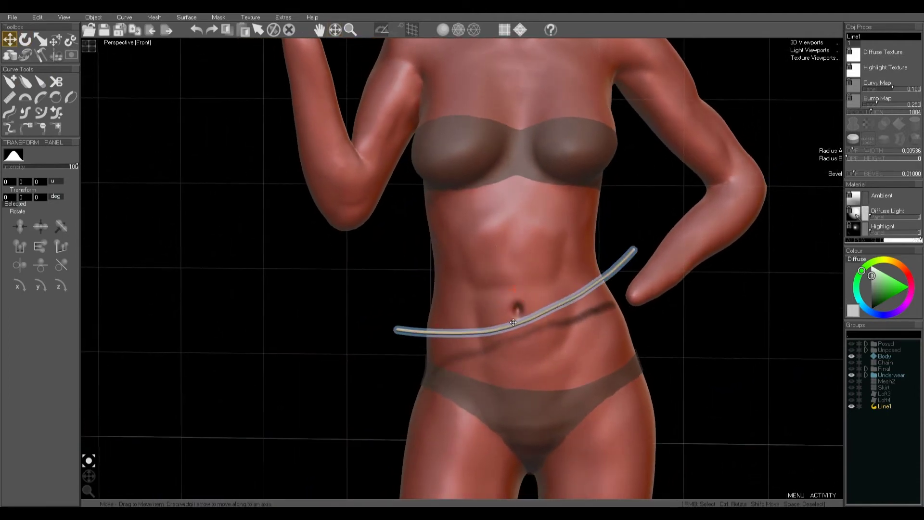
# Step: Reshape the line into a simple arc and drop it to the body's surface
pyautogui.click(8, 112)
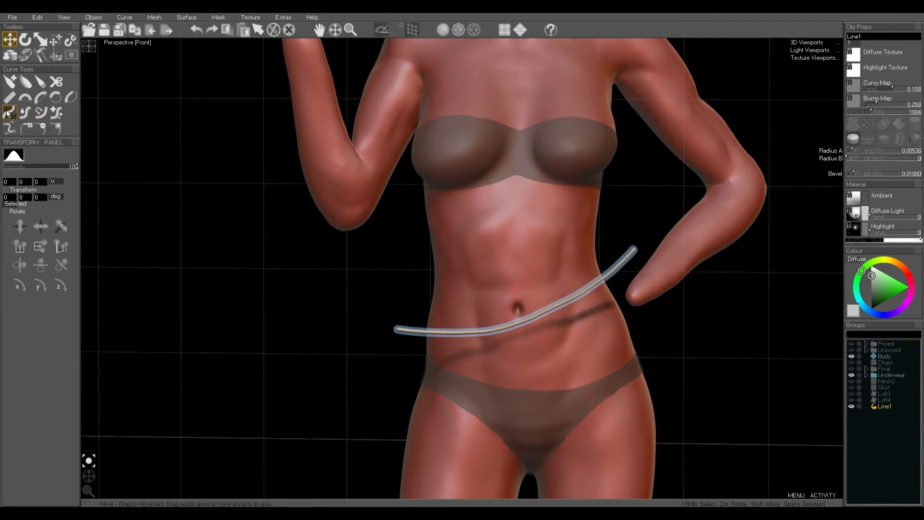
pyautogui.moveTo(385, 331)
pyautogui.mouseDown()
pyautogui.moveTo(557, 324)
pyautogui.moveTo(645, 255)
pyautogui.mouseUp()
pyautogui.click(124, 17)
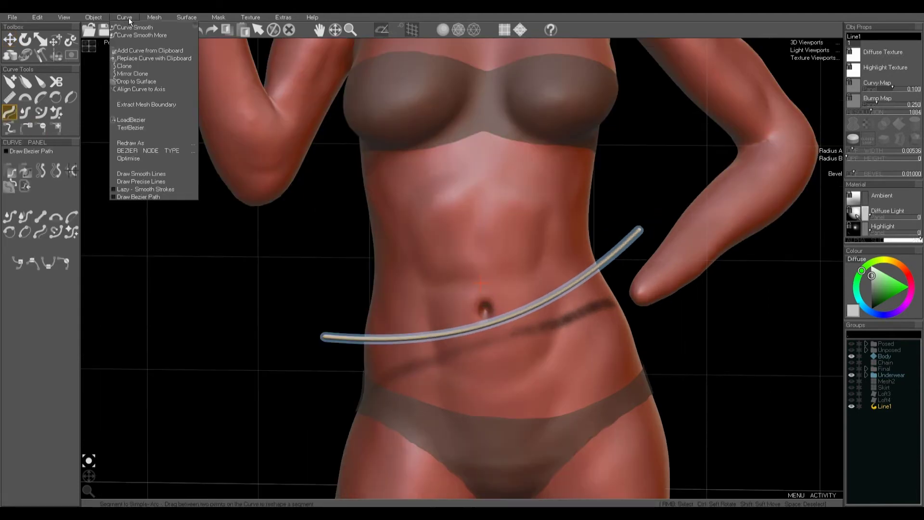
pyautogui.click(137, 82)
pyautogui.moveTo(93, 475)
pyautogui.mouseDown()
pyautogui.moveTo(128, 485)
pyautogui.moveTo(79, 492)
pyautogui.moveTo(77, 473)
pyautogui.moveTo(80, 486)
pyautogui.mouseUp()
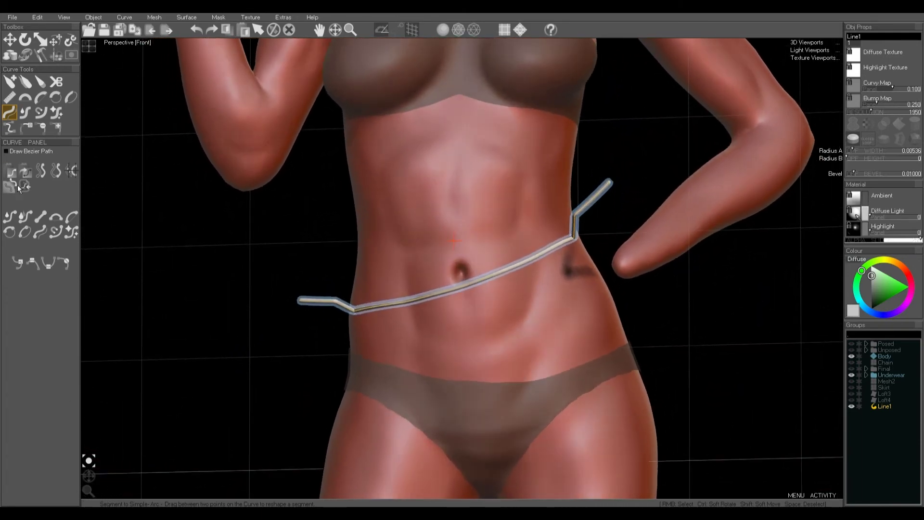
# Step: Trim off both loose ends of the line where it sticks out past the sides of the waist
pyautogui.click(56, 81)
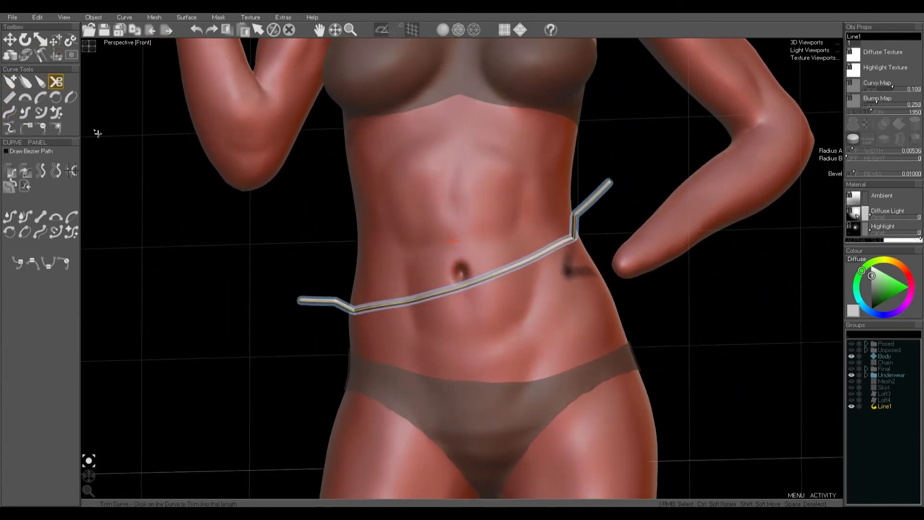
pyautogui.click(356, 315)
pyautogui.click(356, 315)
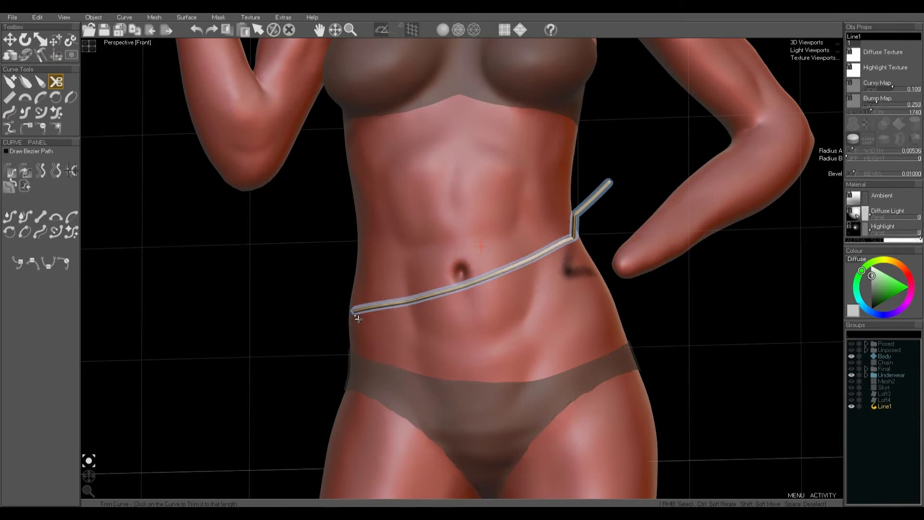
pyautogui.click(579, 240)
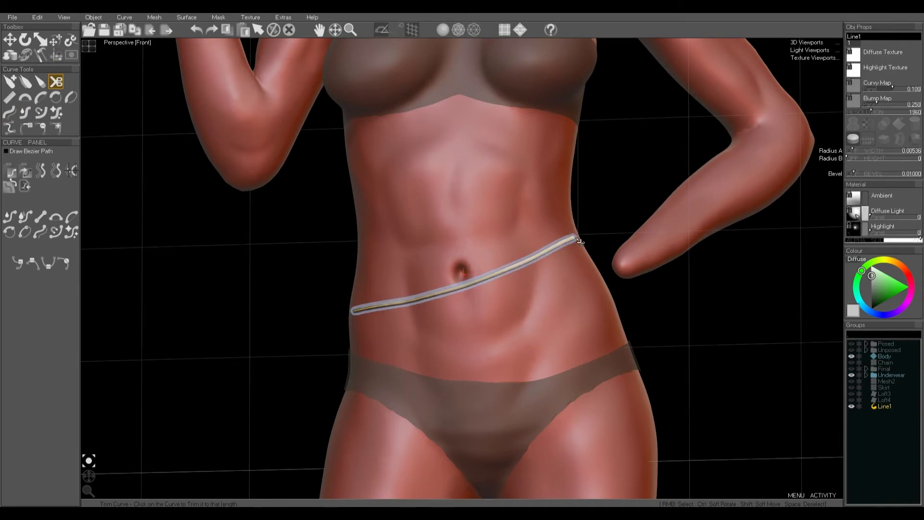
# Step: Extend the line's end at the figure's left side further back around the waist with Soft Move at intensity 0
pyautogui.moveTo(126, 484); pyautogui.dragTo(32, 492, button='middle')
pyautogui.scroll(5, 302, 307)
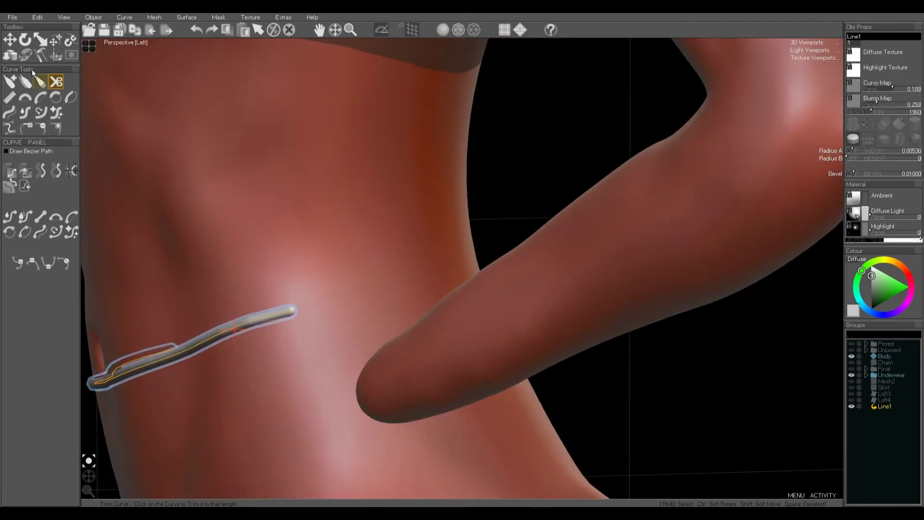
pyautogui.click(55, 40)
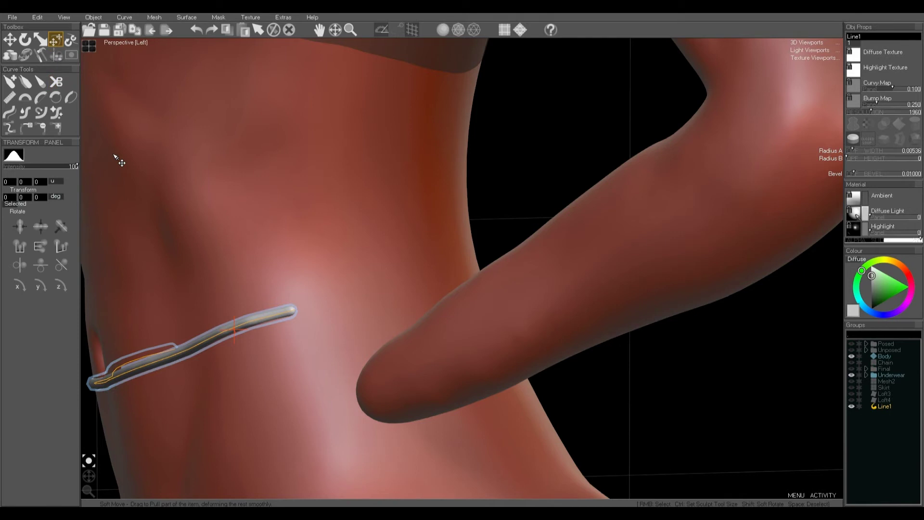
pyautogui.moveTo(304, 310); pyautogui.dragTo(369, 289)
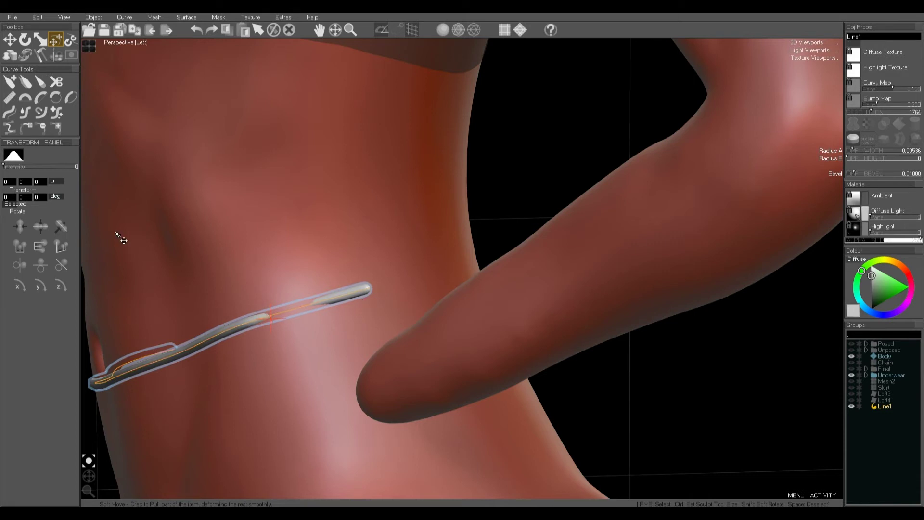
pyautogui.moveTo(186, 371); pyautogui.dragTo(258, 314, button='middle')
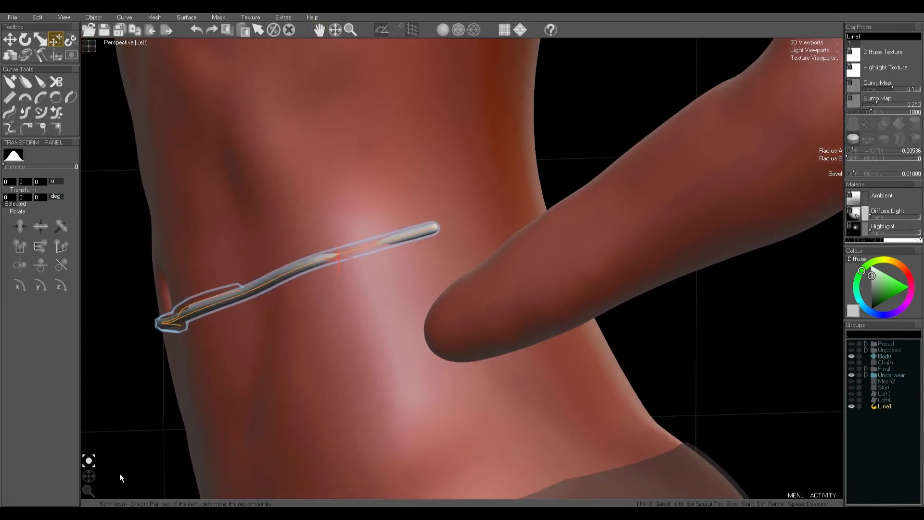
# Step: Extend the line's opposite end around the figure's right side towards the back, keeping it on the skin
pyautogui.moveTo(85, 476); pyautogui.dragTo(205, 476)
pyautogui.moveTo(536, 346); pyautogui.dragTo(458, 335)
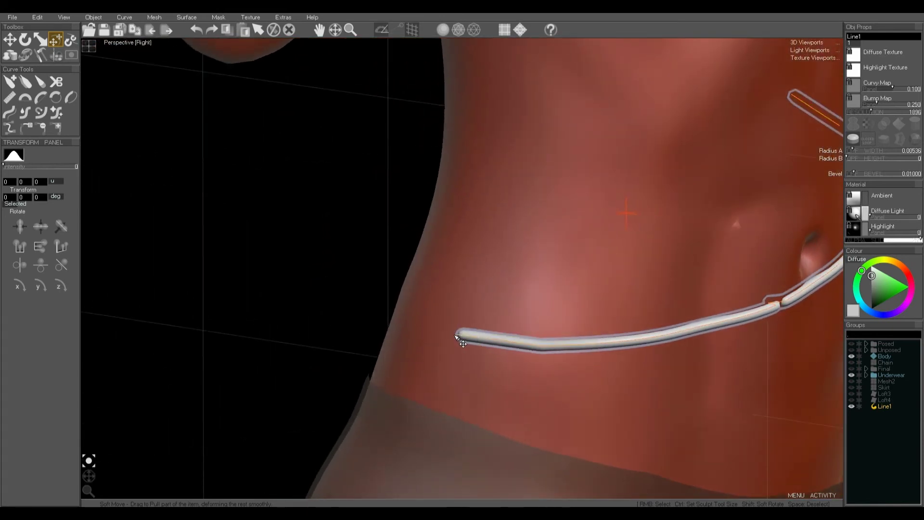
pyautogui.moveTo(88, 477); pyautogui.dragTo(113, 498)
pyautogui.moveTo(560, 413); pyautogui.dragTo(559, 407)
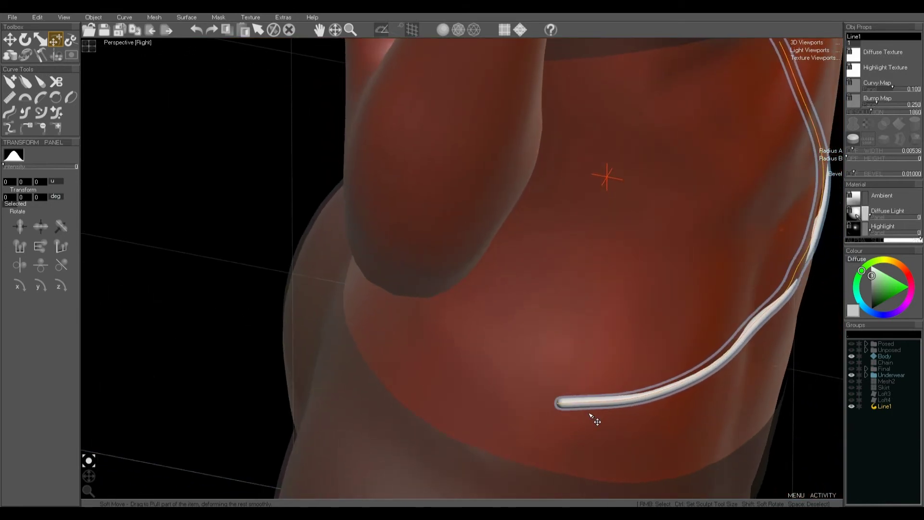
# Step: Set the Soft Move intensity to 10 and smooth the line's bends across the belly and the side of the waist
pyautogui.moveTo(657, 399); pyautogui.dragTo(484, 394, button='middle')
pyautogui.moveTo(95, 480); pyautogui.dragTo(71, 474)
pyautogui.click(10, 166)
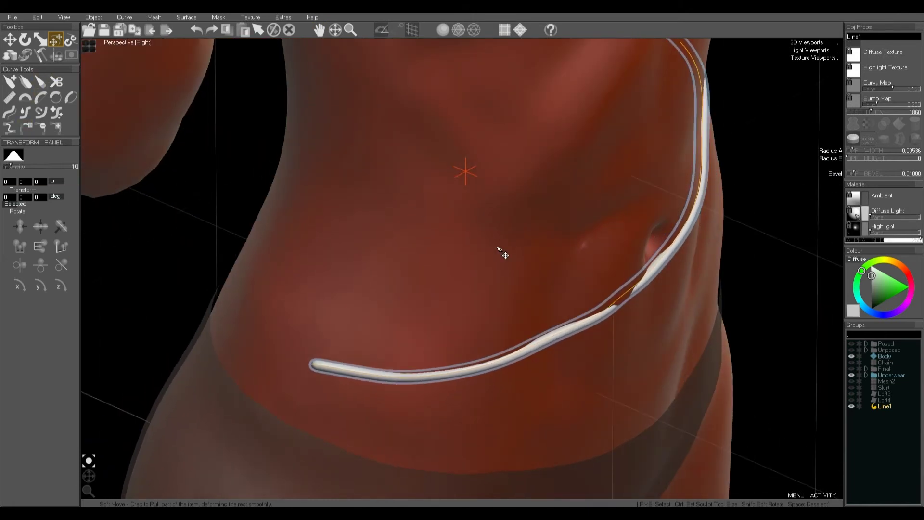
pyautogui.moveTo(634, 303); pyautogui.dragTo(597, 333, button='middle')
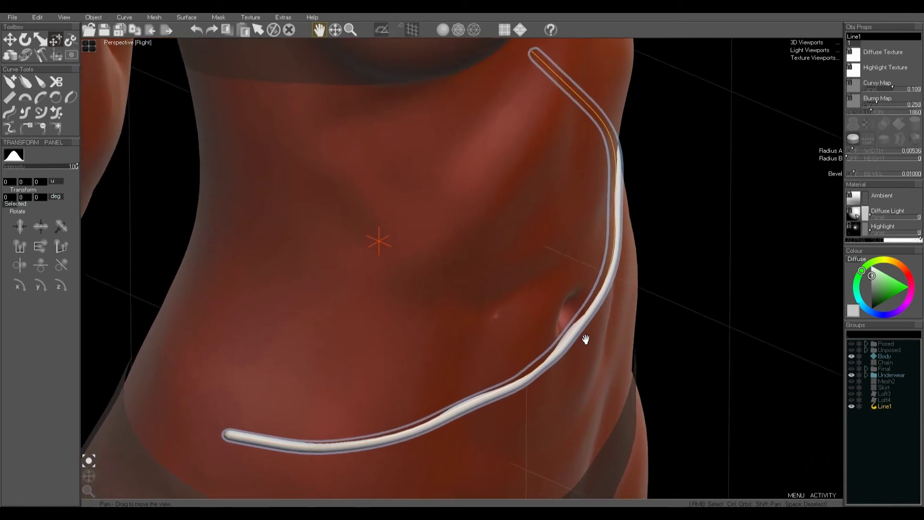
pyautogui.moveTo(93, 476); pyautogui.dragTo(58, 471)
pyautogui.moveTo(690, 179); pyautogui.dragTo(697, 180)
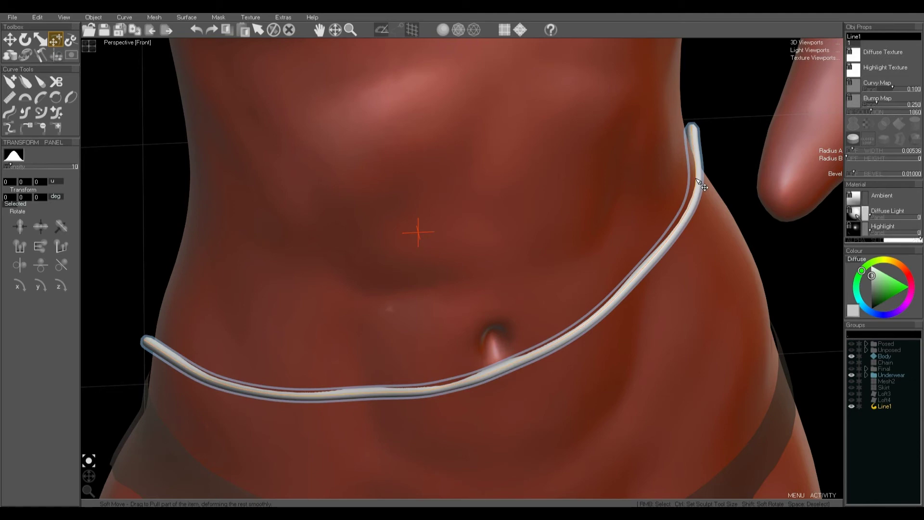
pyautogui.moveTo(453, 384); pyautogui.dragTo(455, 389)
# Step: Adjust the line's end at the figure's right side with Soft Move so it wraps evenly around the waist in front view
pyautogui.scroll(-3, 466, 316)
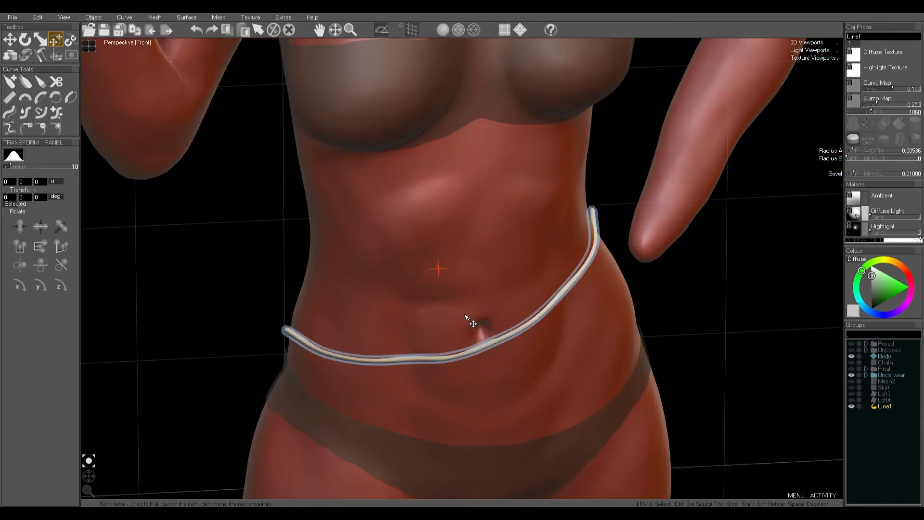
pyautogui.scroll(-2, 465, 316)
pyautogui.moveTo(91, 475); pyautogui.dragTo(80, 454)
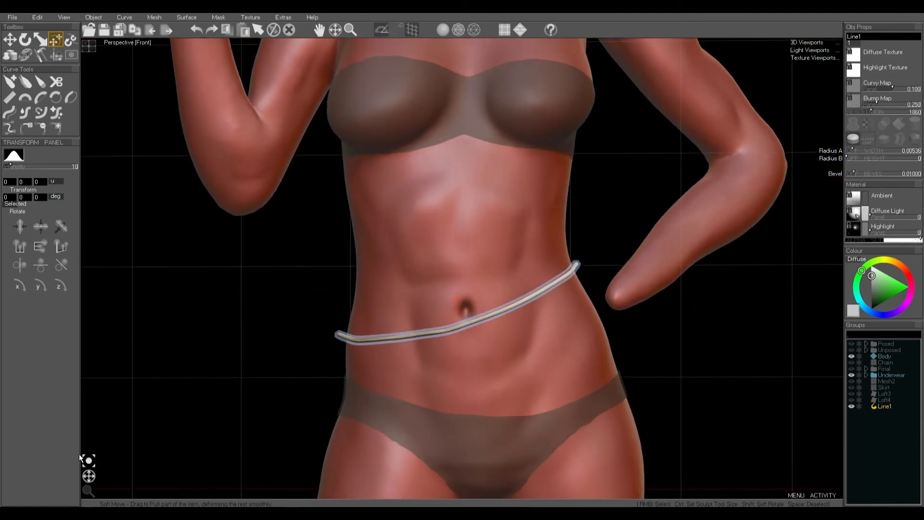
pyautogui.scroll(2, 337, 340)
pyautogui.moveTo(338, 342); pyautogui.dragTo(351, 336)
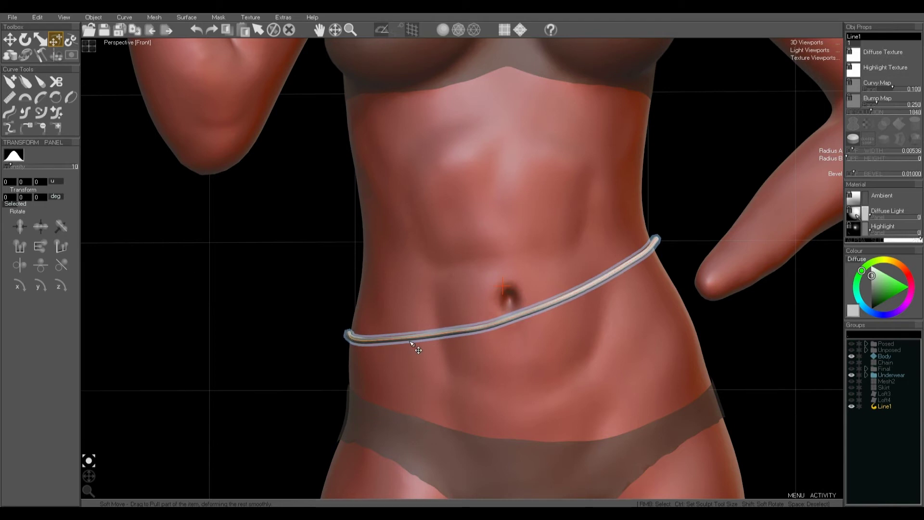
pyautogui.scroll(-3, 525, 331)
pyautogui.moveTo(546, 338); pyautogui.dragTo(490, 354, button='middle')
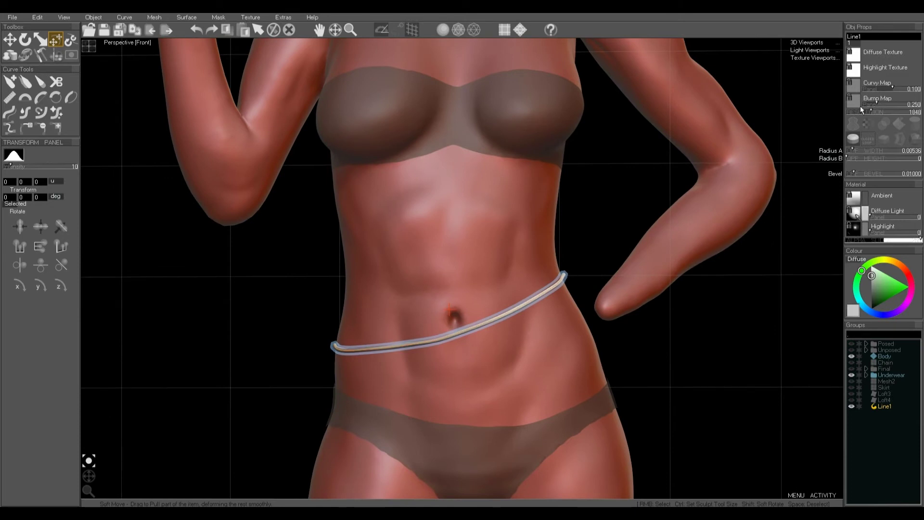
# Step: Apply a curvy map to the waist line and set its strength to 0.01
pyautogui.click(859, 89)
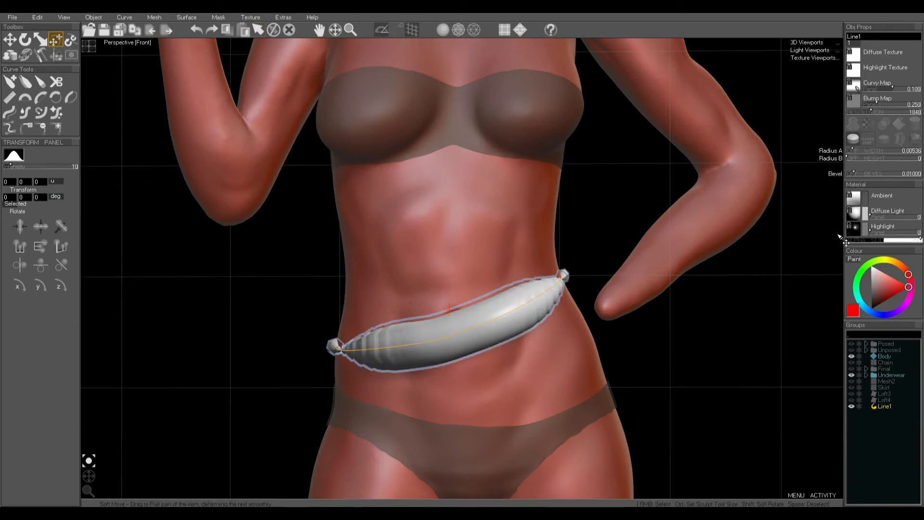
pyautogui.rightClick(886, 89)
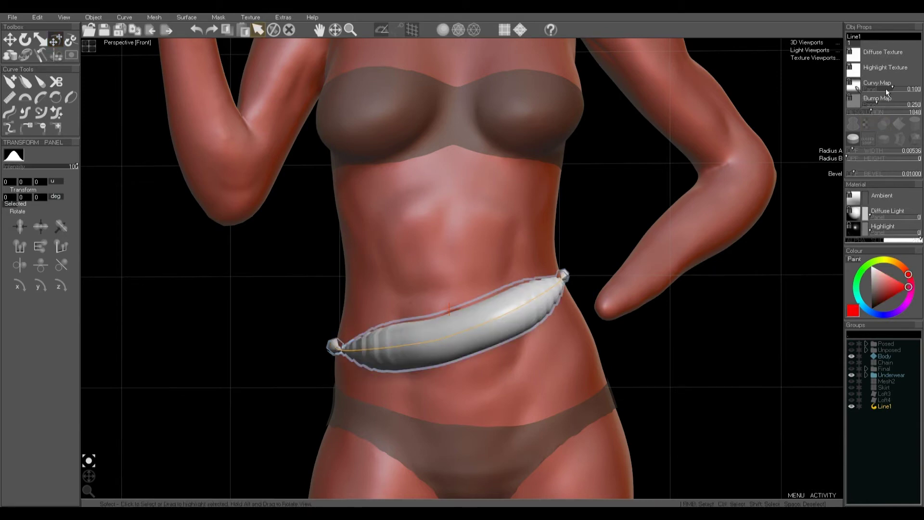
pyautogui.press('Return')
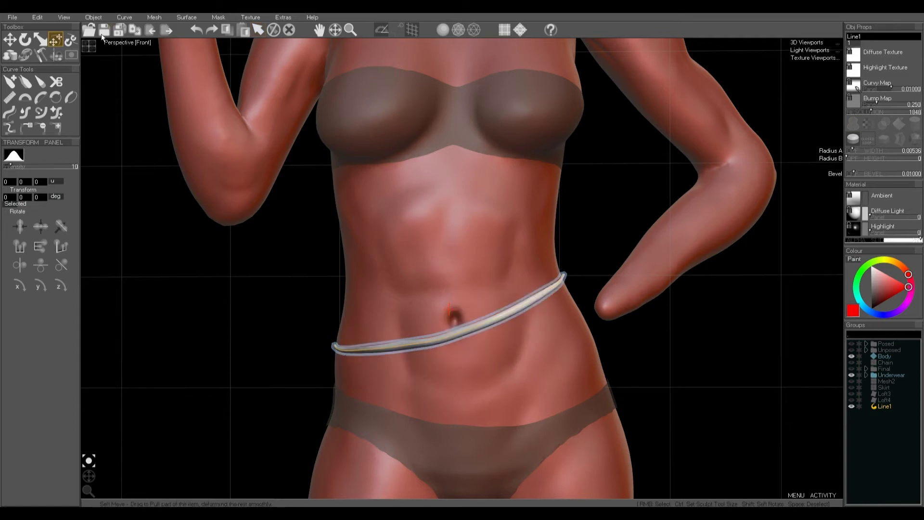
# Step: Set the line's two texture scale values to 3.24 and 21 to repeat the curvy map as small beads
pyautogui.click(43, 18)
pyautogui.moveTo(62, 19)
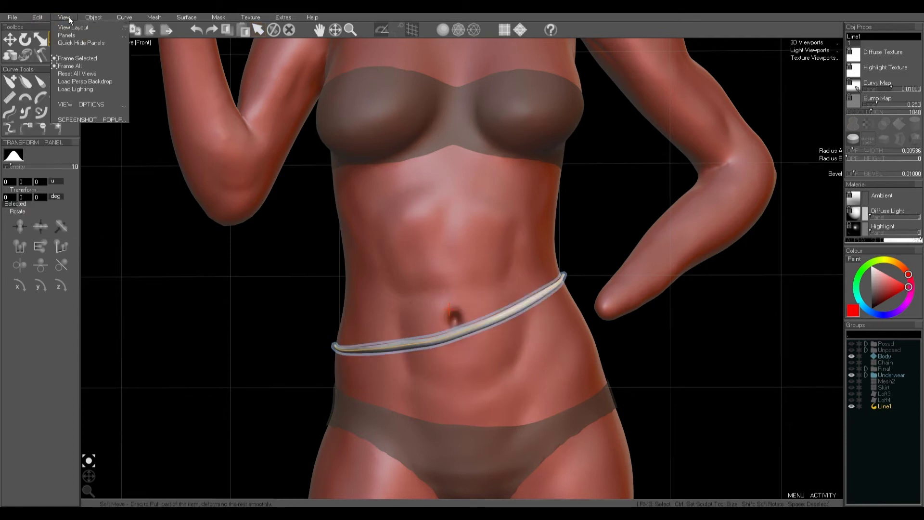
pyautogui.moveTo(72, 34)
pyautogui.click(149, 67)
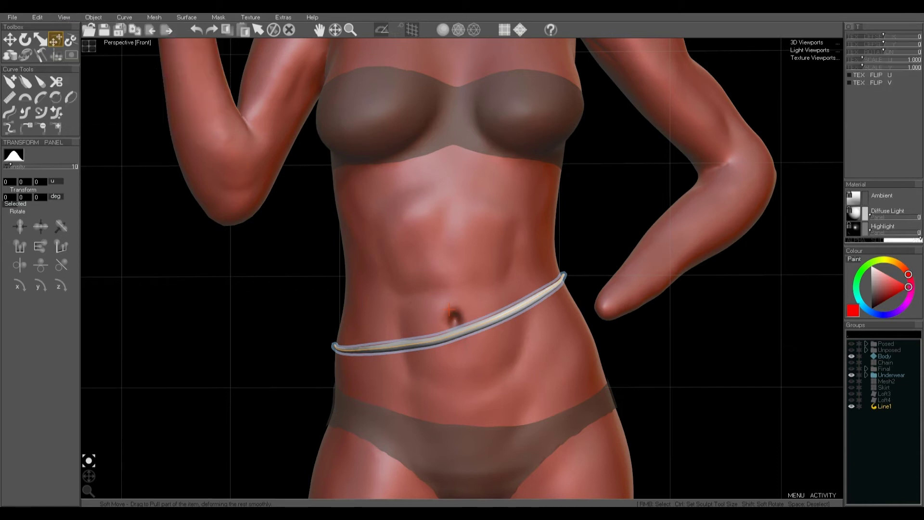
pyautogui.click(864, 56)
pyautogui.moveTo(868, 64); pyautogui.dragTo(892, 64)
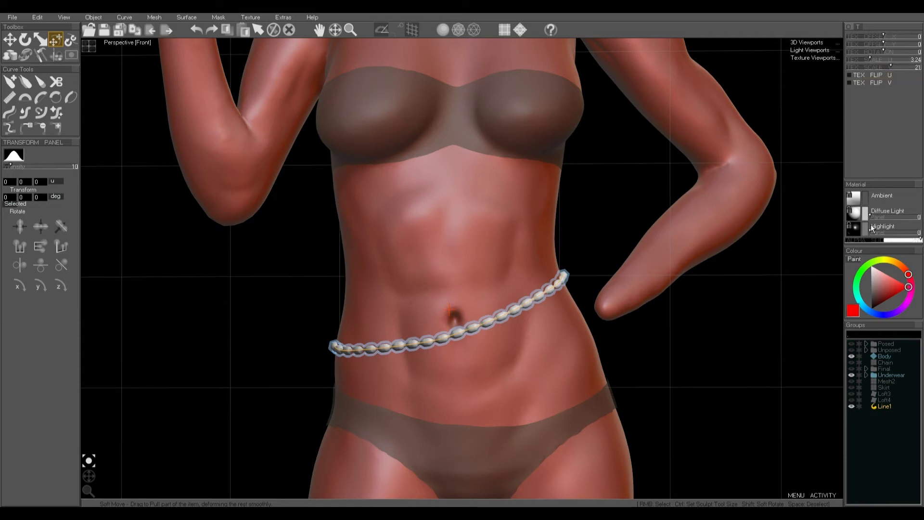
# Step: Give the beaded line a darker, metallic diffuse light image and deselect it
pyautogui.click(855, 227)
pyautogui.click(857, 290)
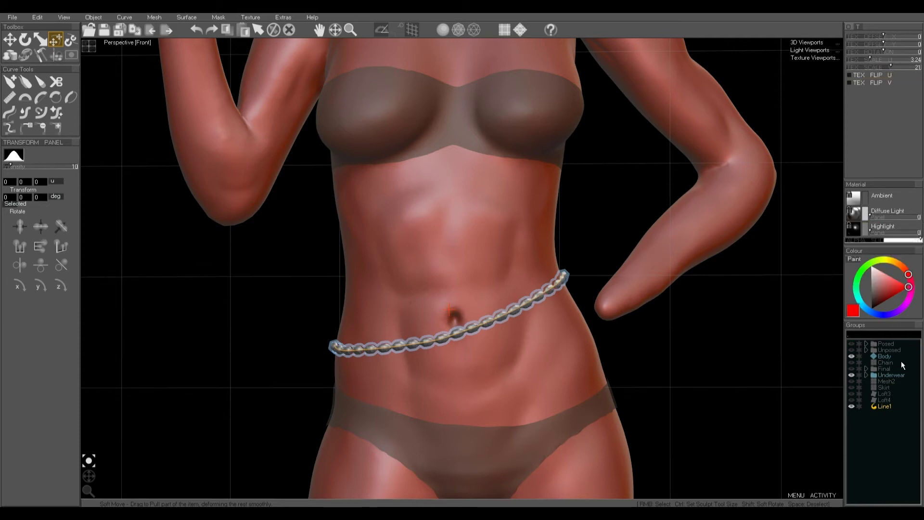
pyautogui.press('space')
# Step: Show the finished figure instead of the bare body and examine the linked chains hanging across the skirt
pyautogui.scroll(-6, 475, 300)
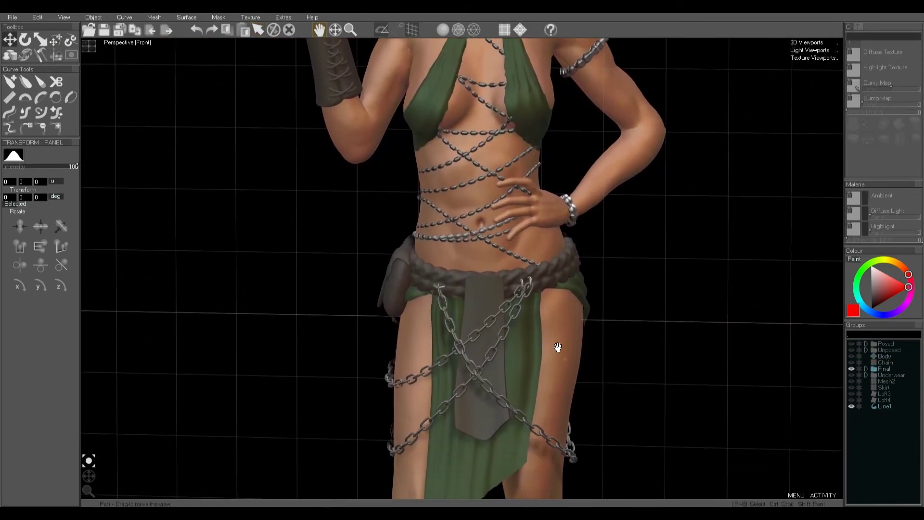
pyautogui.moveTo(557, 347); pyautogui.dragTo(517, 317, button='middle')
pyautogui.scroll(3, 487, 317)
pyautogui.scroll(-5, 488, 317)
pyautogui.scroll(2, 488, 317)
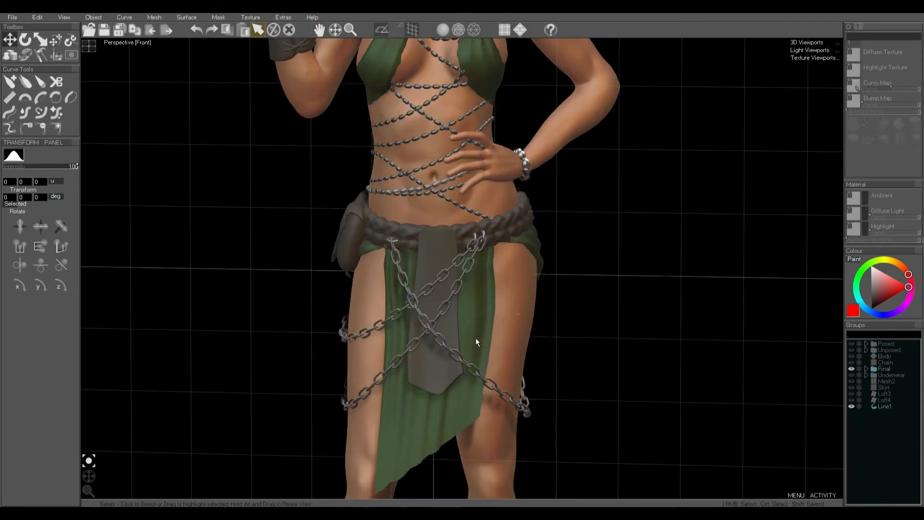
pyautogui.click(448, 305)
pyautogui.moveTo(550, 357); pyautogui.dragTo(484, 348, button='middle')
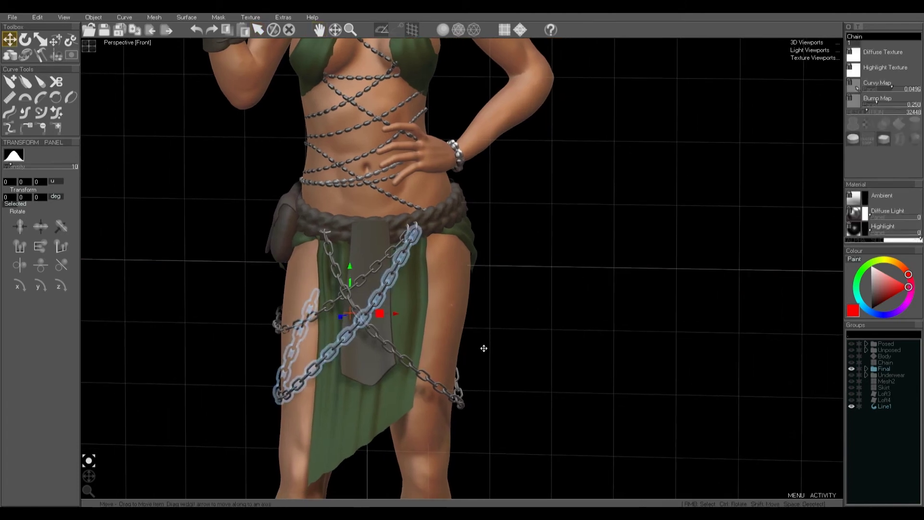
pyautogui.moveTo(91, 478)
pyautogui.mouseDown()
pyautogui.moveTo(99, 478)
pyautogui.moveTo(88, 477)
pyautogui.mouseUp()
pyautogui.scroll(-4, 402, 356)
pyautogui.moveTo(496, 344); pyautogui.dragTo(444, 384, button='middle')
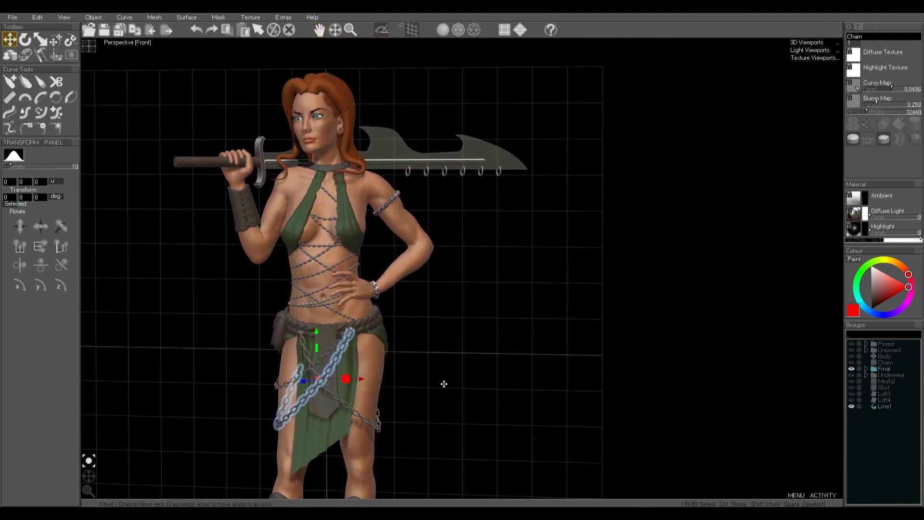
# Step: Draw a nearly closed round line in the empty space beside the figure and reshape it into a circular arc
pyautogui.click(12, 60)
pyautogui.click(24, 82)
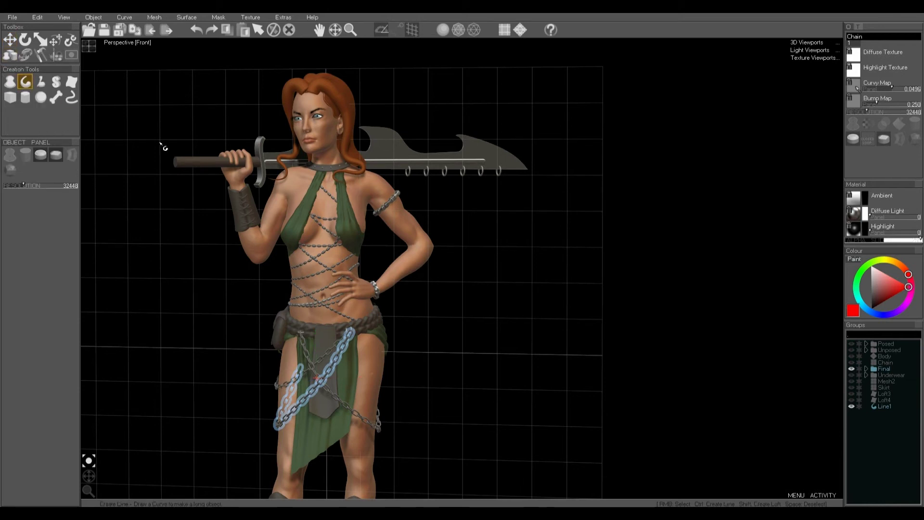
pyautogui.moveTo(575, 253)
pyautogui.mouseDown()
pyautogui.moveTo(516, 295)
pyautogui.moveTo(578, 281)
pyautogui.mouseUp()
pyautogui.click(40, 81)
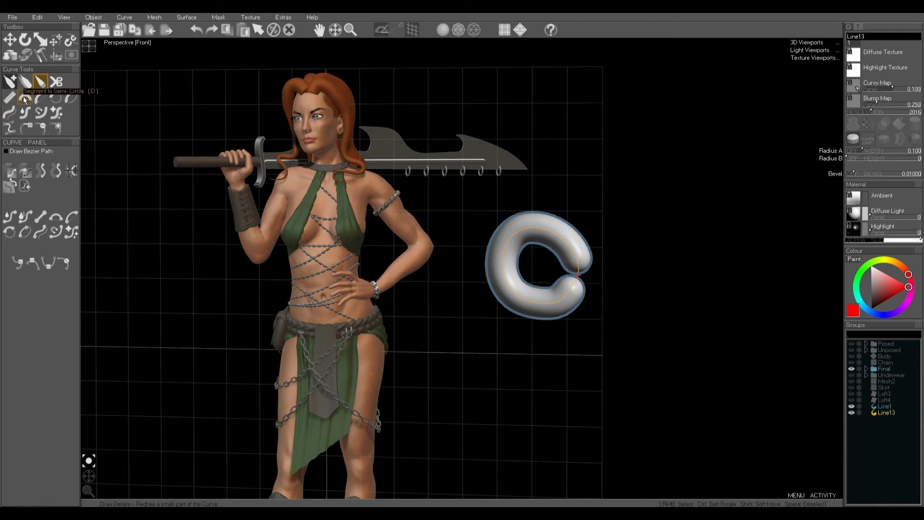
pyautogui.click(51, 102)
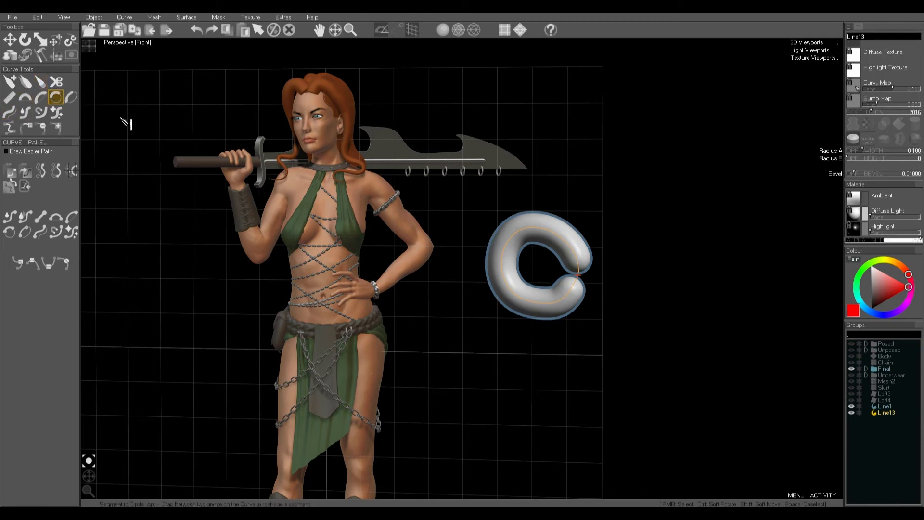
pyautogui.click(579, 274)
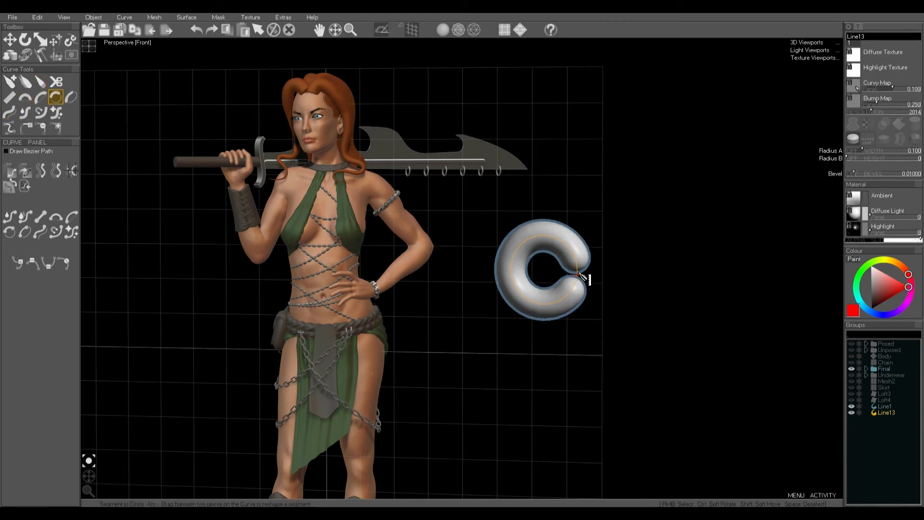
# Step: Turn the circular line into a closed loop and even out its joint with Soft Move
pyautogui.click(865, 138)
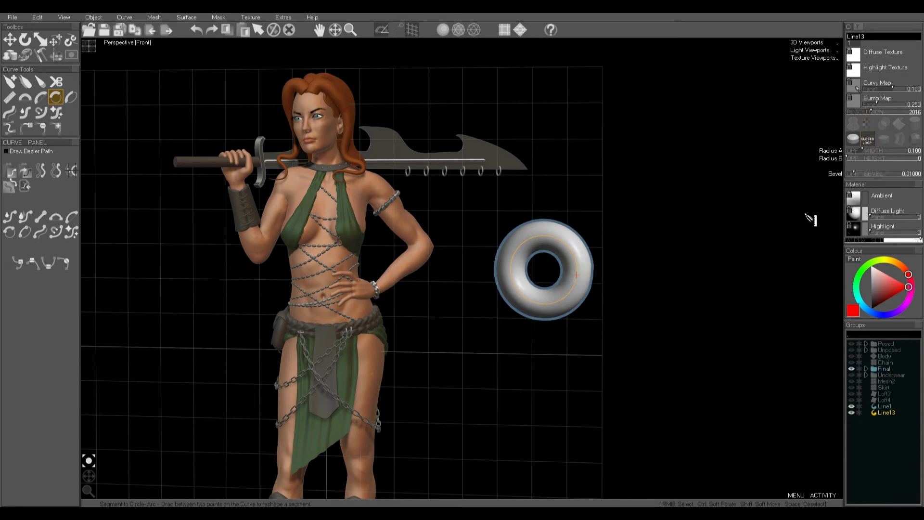
pyautogui.scroll(5, 583, 281)
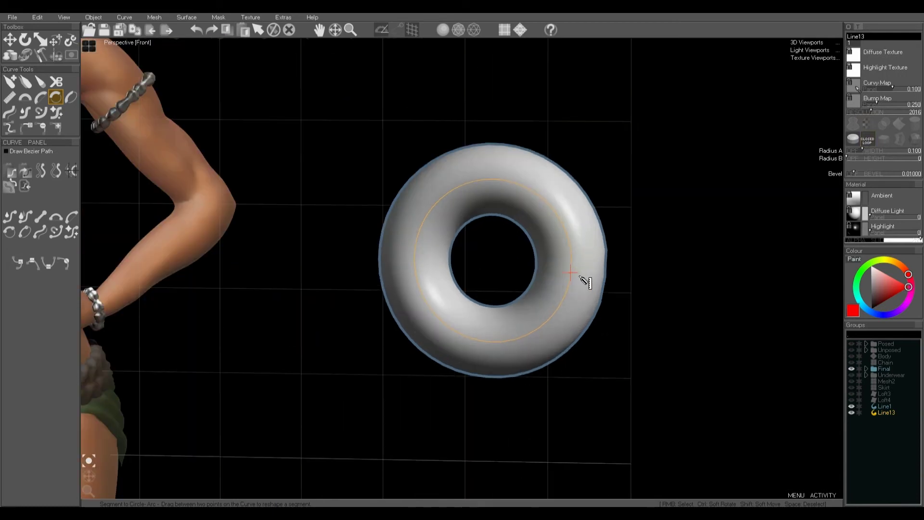
pyautogui.scroll(4, 580, 276)
pyautogui.keyDown('shift'); pyautogui.moveTo(576, 278); pyautogui.dragTo(576, 268); pyautogui.keyUp('shift')
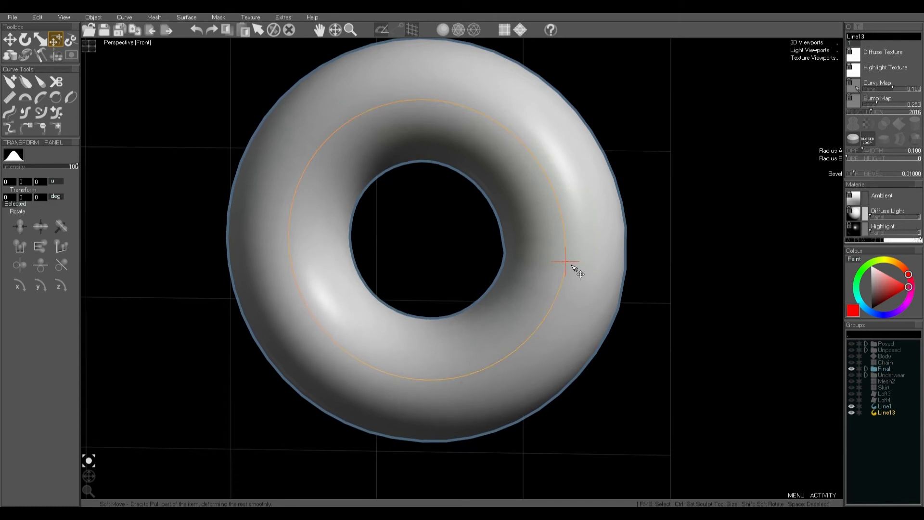
# Step: Reduce the ring's resolution to 304 in wireframe display and rotate it slightly to line up its edges
pyautogui.scroll(-5, 493, 233)
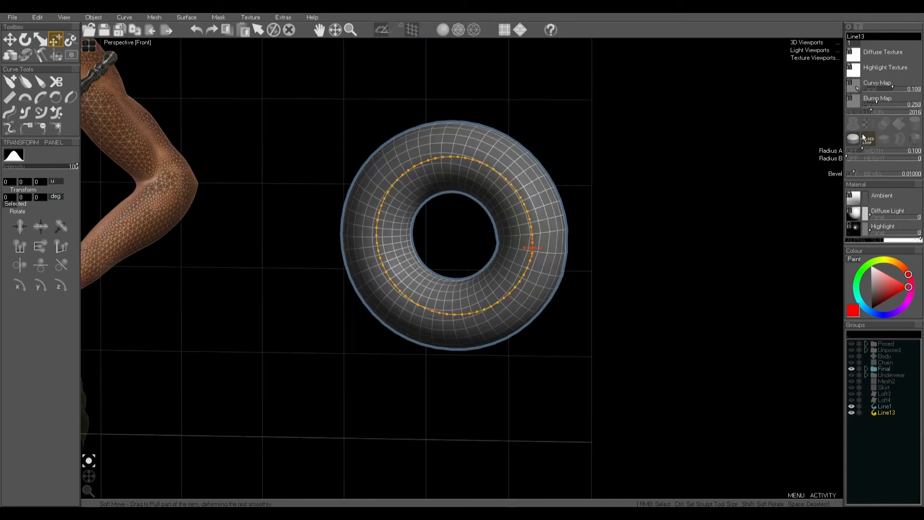
pyautogui.moveTo(877, 113); pyautogui.dragTo(859, 112)
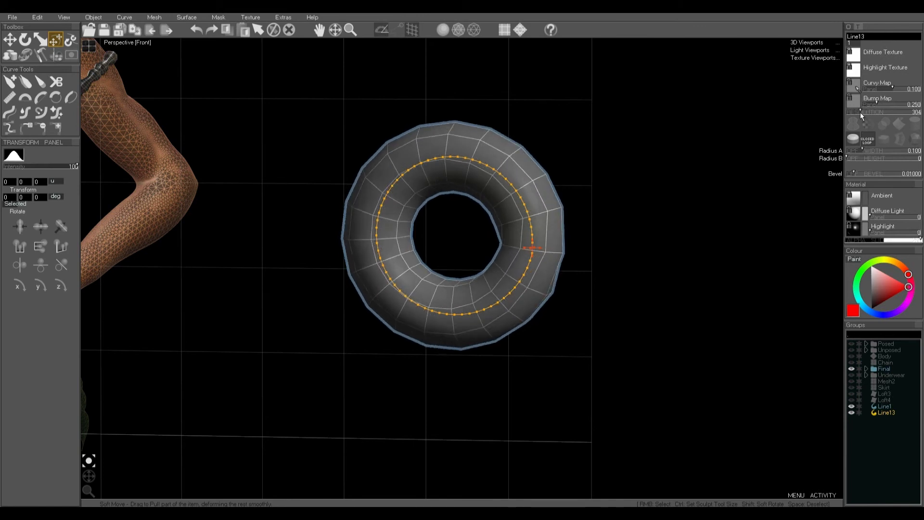
pyautogui.press('r')
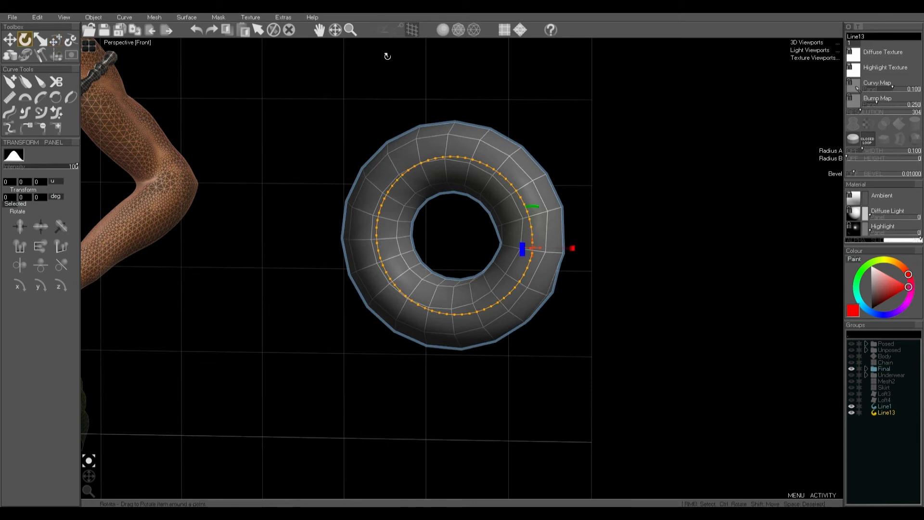
pyautogui.moveTo(461, 236); pyautogui.dragTo(460, 241)
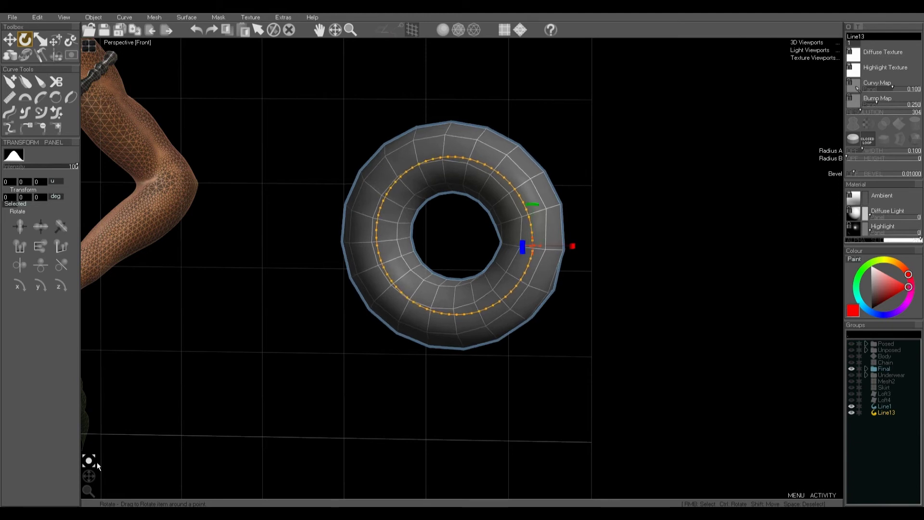
pyautogui.moveTo(88, 477)
pyautogui.mouseDown()
pyautogui.moveTo(105, 476)
pyautogui.moveTo(99, 470)
pyautogui.mouseUp()
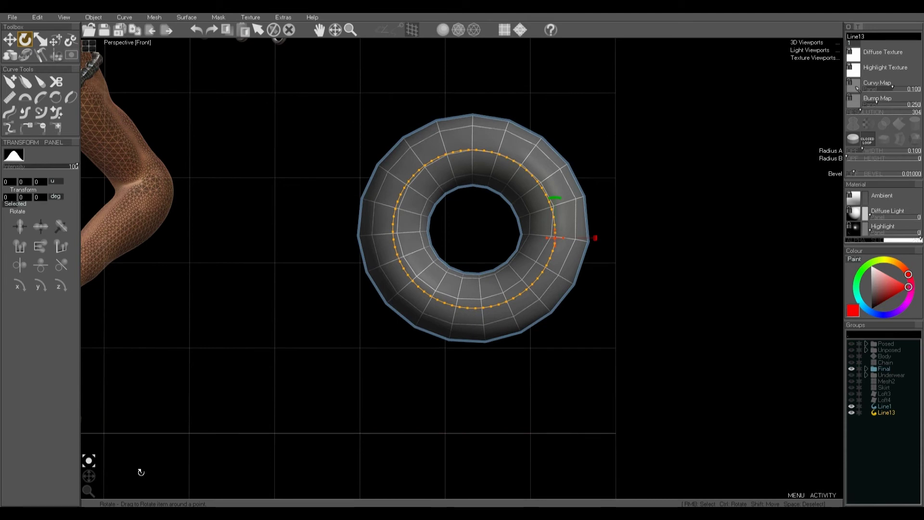
# Step: Convert the ring line to a mesh
pyautogui.press('space')
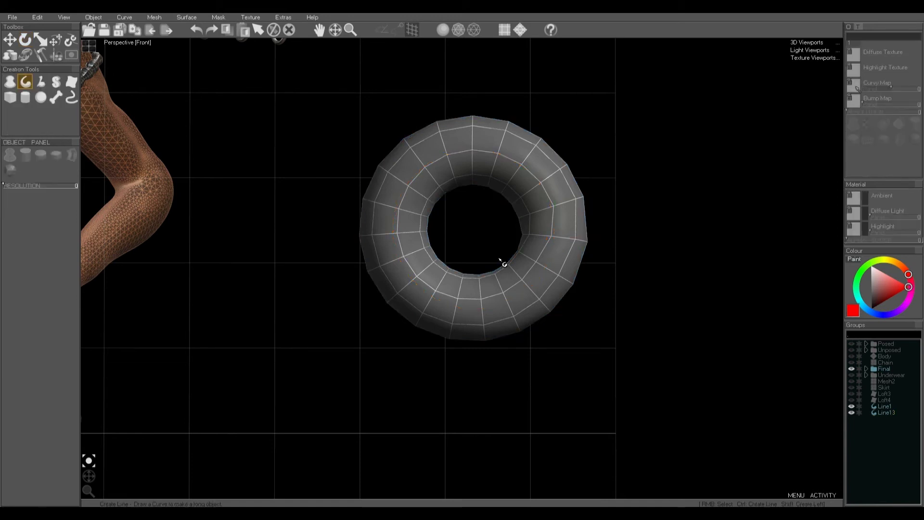
pyautogui.rightClick(406, 253)
pyautogui.hotkey('ctrl', 'm')
# Step: Stretch the ring into an elongated chain link by box-masking its lower half and moving it down, and clear the mask and smooth the link
pyautogui.click(71, 56)
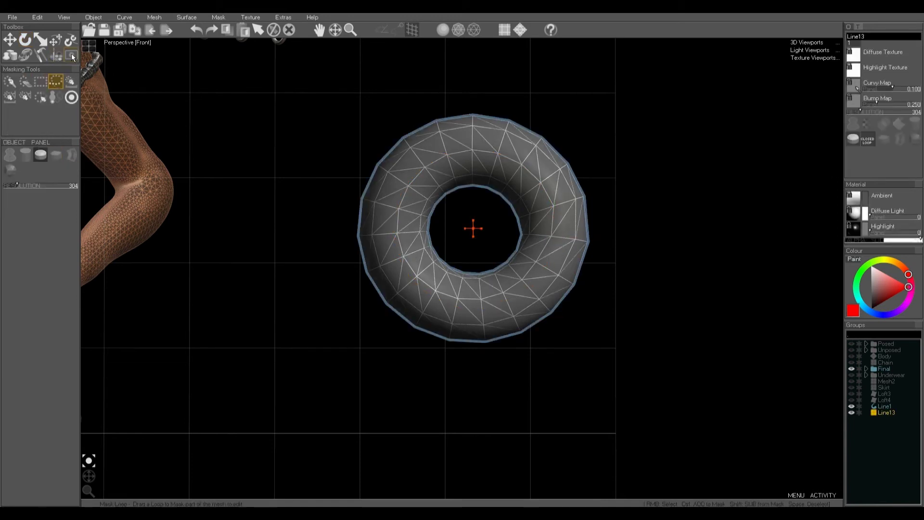
pyautogui.click(45, 83)
pyautogui.moveTo(340, 229); pyautogui.dragTo(631, 380)
pyautogui.press('w')
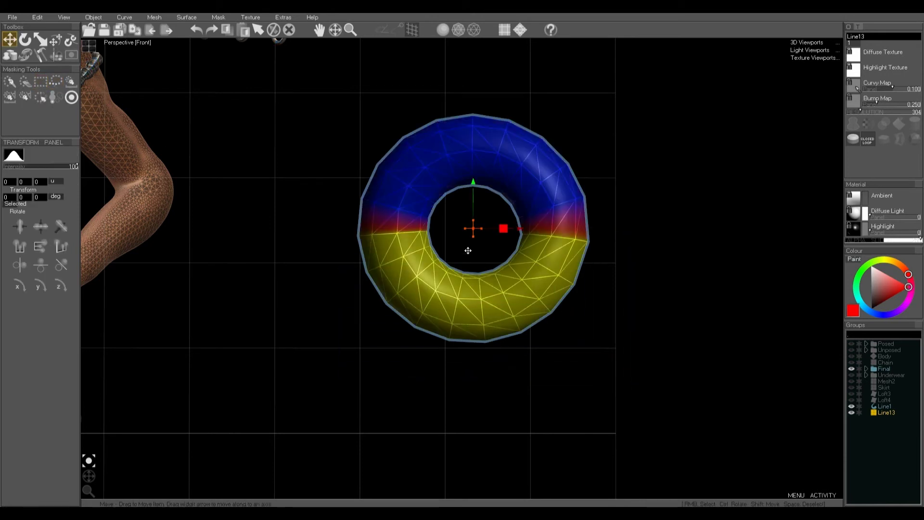
pyautogui.moveTo(477, 190); pyautogui.dragTo(467, 310)
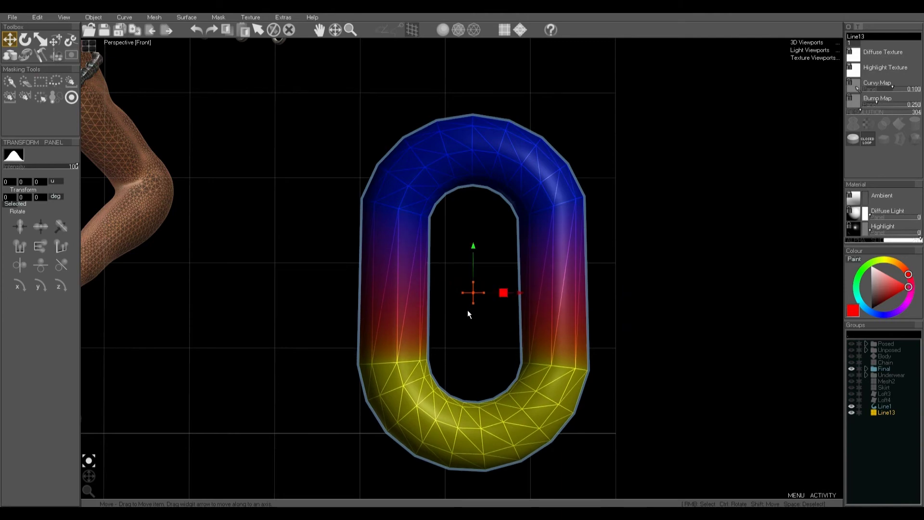
pyautogui.press('space')
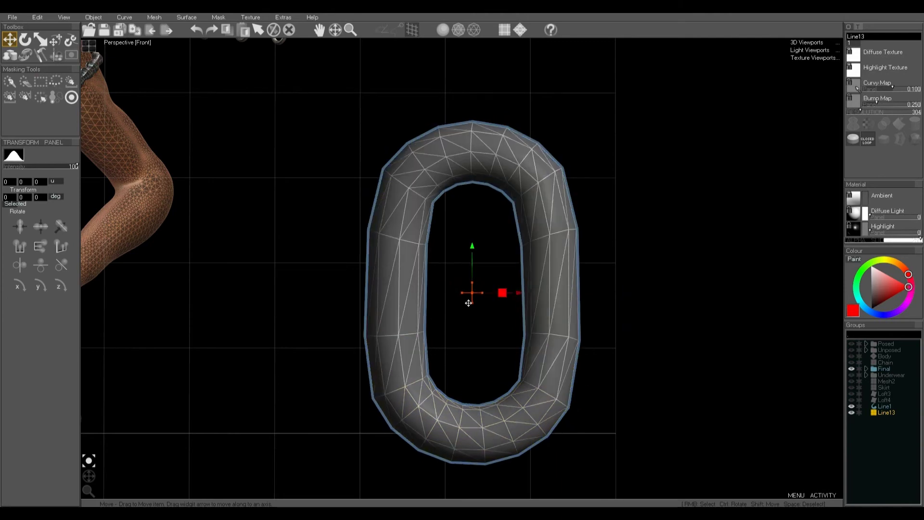
# Step: Turn off the wireframe display, scale the chain link down to a small size and move it upward
pyautogui.press('w')
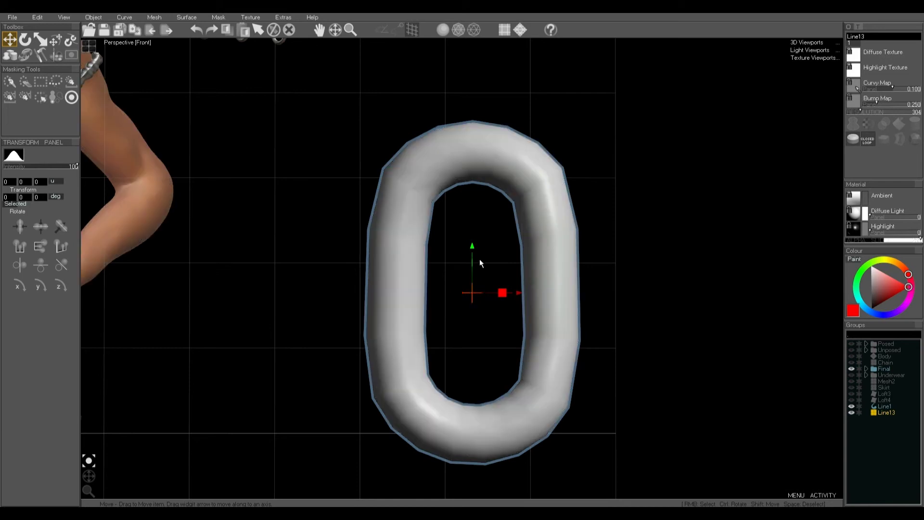
pyautogui.press('s')
pyautogui.moveTo(472, 292); pyautogui.dragTo(415, 335)
pyautogui.press('m')
pyautogui.moveTo(475, 254); pyautogui.dragTo(480, 86)
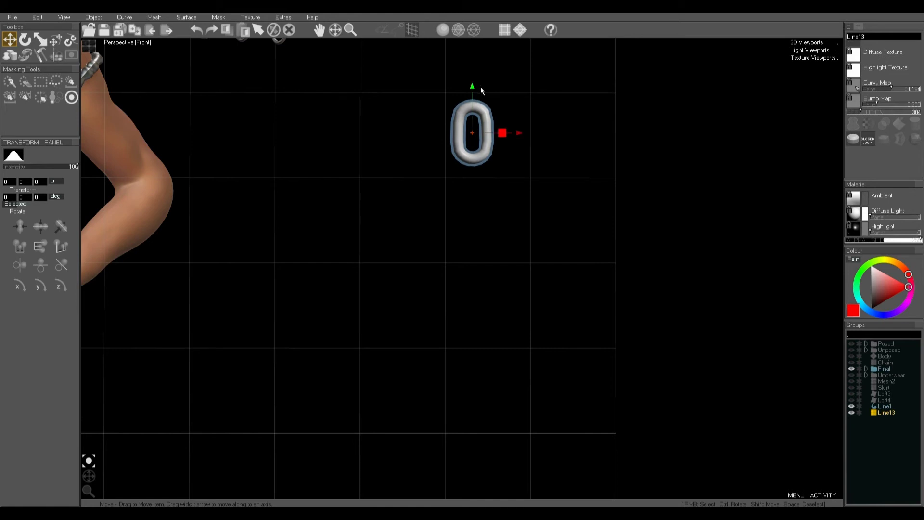
# Step: Duplicate the link, lower the copy until it hooks into the original, and rotate it a quarter turn about the vertical axis
pyautogui.hotkey('ctrl', 'd')
pyautogui.moveTo(472, 93); pyautogui.dragTo(474, 125)
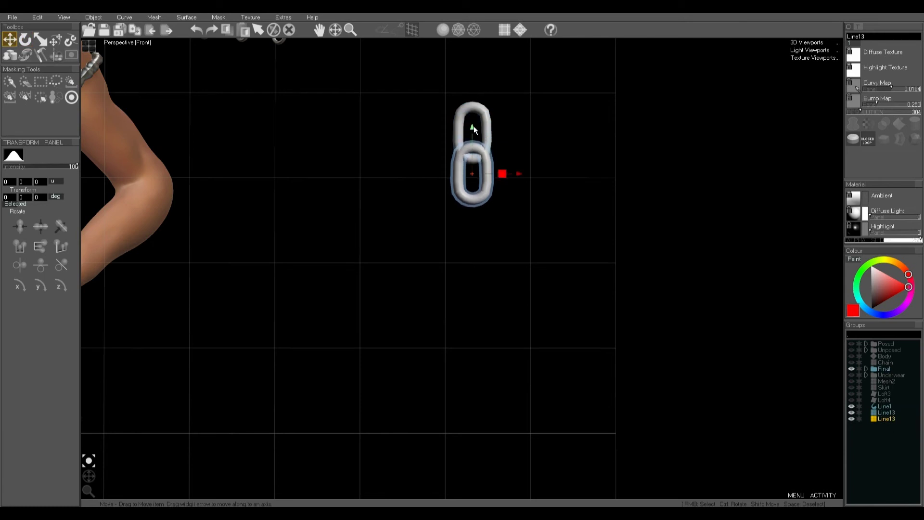
pyautogui.press('r')
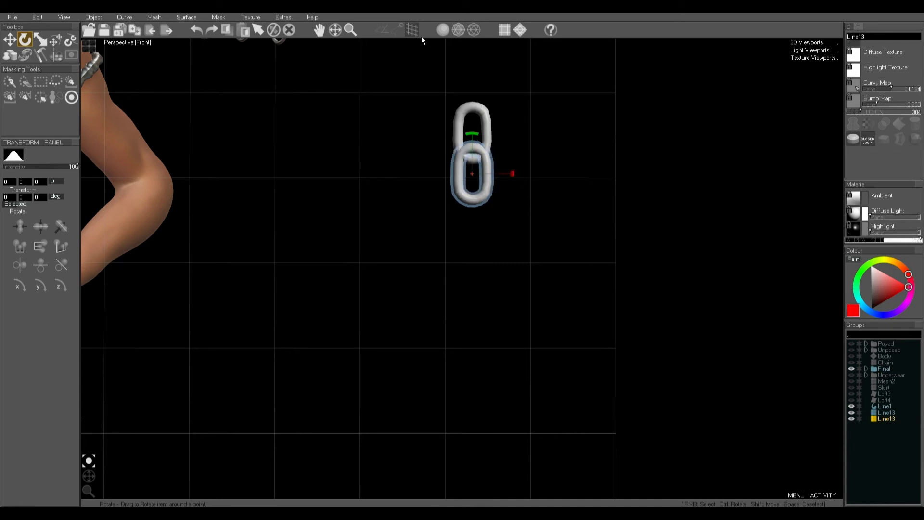
pyautogui.moveTo(507, 175); pyautogui.dragTo(468, 178)
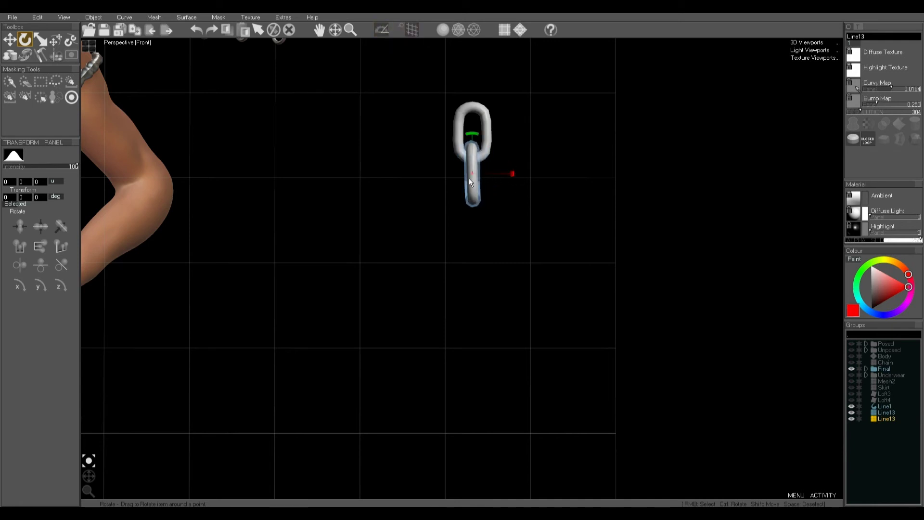
# Step: Join the two interlocked links into one mesh
pyautogui.keyDown('shift'); pyautogui.click(889, 413); pyautogui.keyUp('shift')
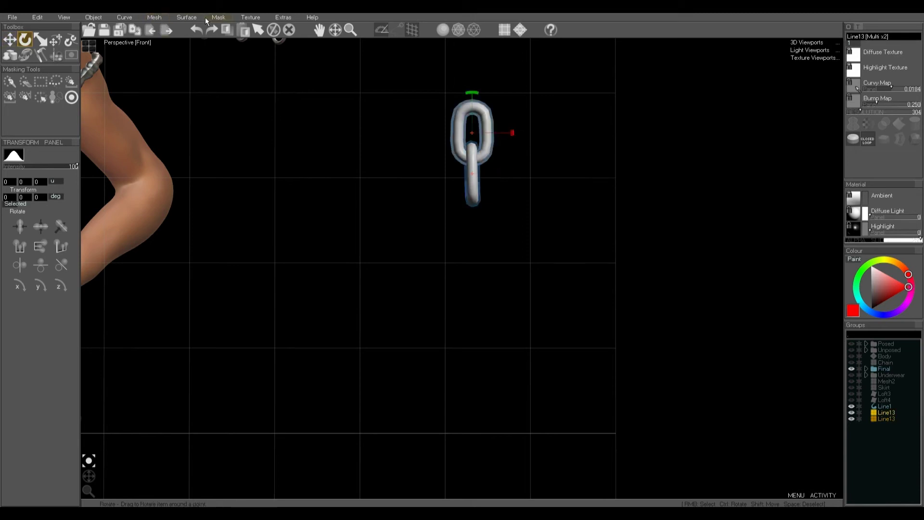
pyautogui.click(162, 17)
pyautogui.click(173, 134)
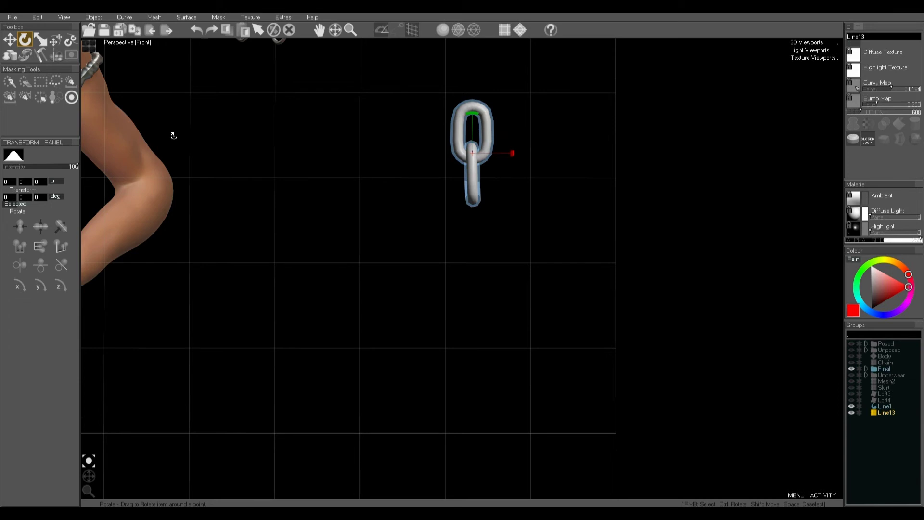
# Step: Extend the chain with three more copies of the linked pair, each placed directly below and hooked into the previous one
pyautogui.moveTo(89, 461); pyautogui.dragTo(68, 484)
pyautogui.hotkey('ctrl', 'c')
pyautogui.hotkey('ctrl', 'v')
pyautogui.moveTo(429, 111); pyautogui.dragTo(431, 189)
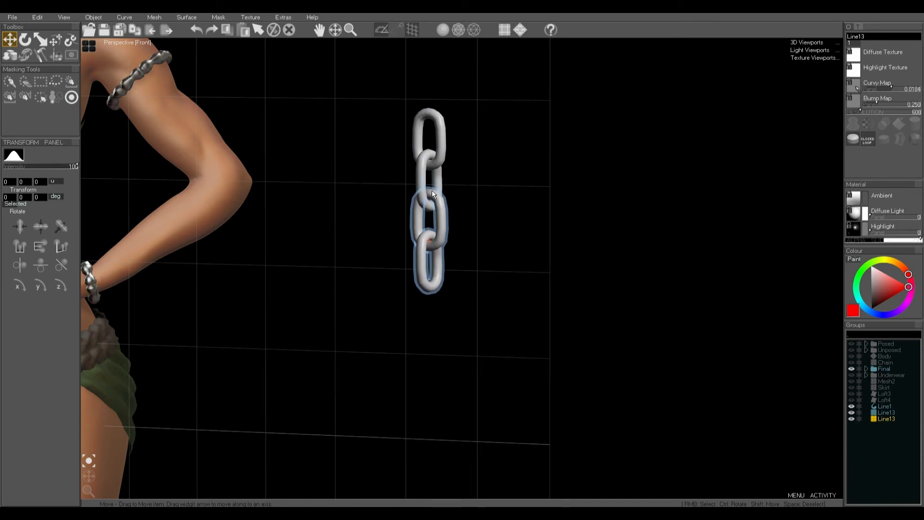
pyautogui.hotkey('ctrl', 'c')
pyautogui.hotkey('ctrl', 'v')
pyautogui.moveTo(432, 189); pyautogui.dragTo(431, 276)
pyautogui.hotkey('ctrl', 'c')
pyautogui.hotkey('ctrl', 'v')
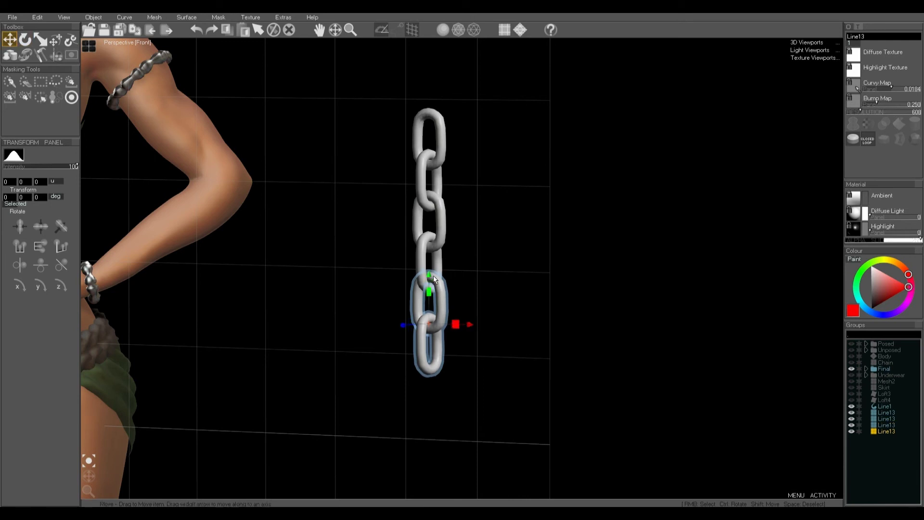
pyautogui.moveTo(432, 276); pyautogui.dragTo(434, 356)
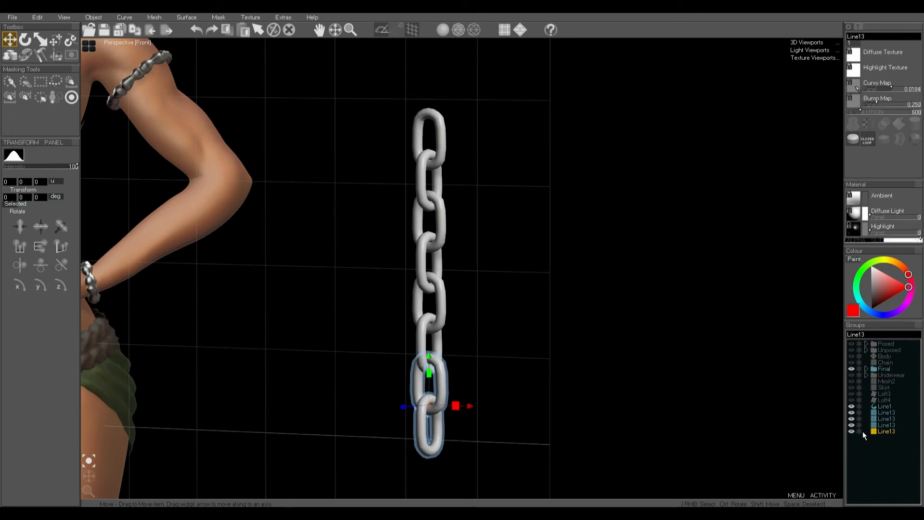
# Step: Join all four linked pairs into a single chain mesh
pyautogui.keyDown('ctrl'); pyautogui.click(886, 425); pyautogui.keyUp('ctrl')
pyautogui.keyDown('ctrl'); pyautogui.click(886, 418); pyautogui.keyUp('ctrl')
pyautogui.keyDown('ctrl'); pyautogui.click(888, 413); pyautogui.keyUp('ctrl')
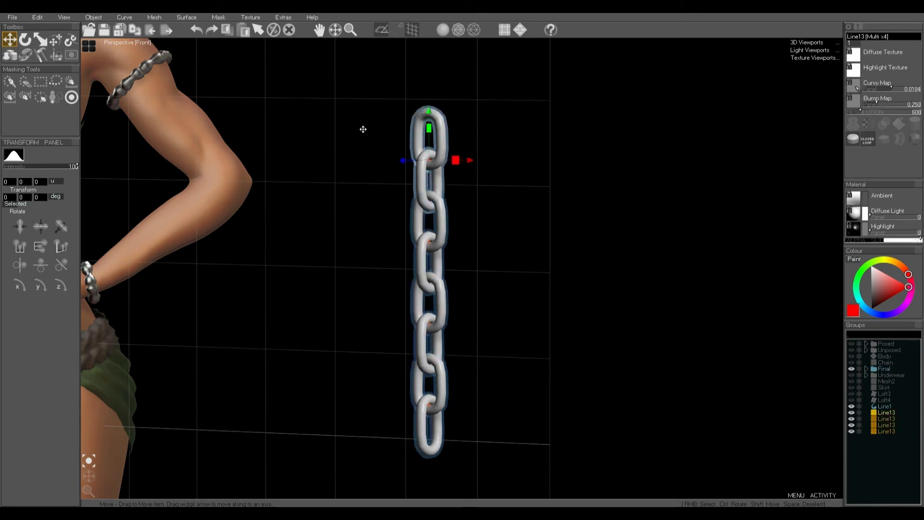
pyautogui.click(167, 21)
pyautogui.click(163, 136)
# Step: Scale the joined chain segment down and move it upward to make room below it
pyautogui.press('Tab')
pyautogui.press('Tab')
pyautogui.moveTo(429, 283); pyautogui.dragTo(389, 324)
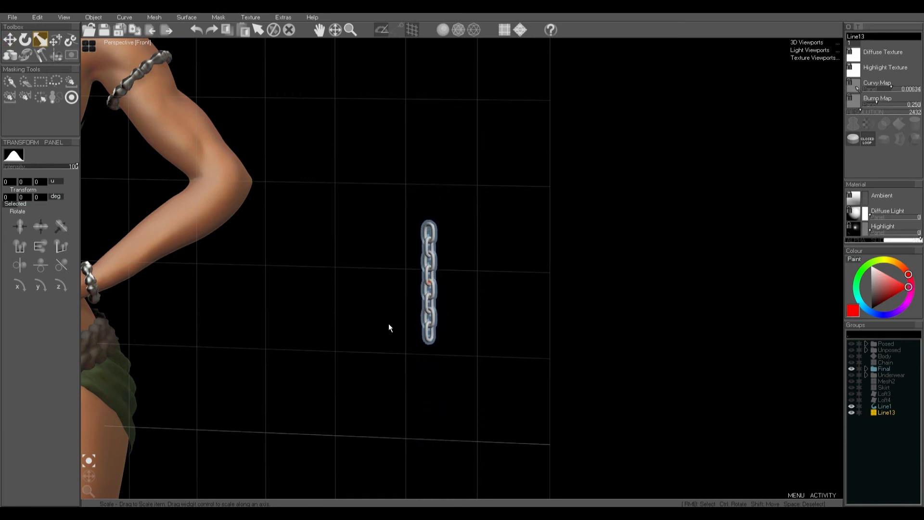
pyautogui.press('Tab')
pyautogui.moveTo(431, 222); pyautogui.dragTo(438, 204)
# Step: Duplicate the shrunken chain segment, line the copy up below the original, and join both into one mesh
pyautogui.hotkey('ctrl', 'c')
pyautogui.hotkey('ctrl', 'v')
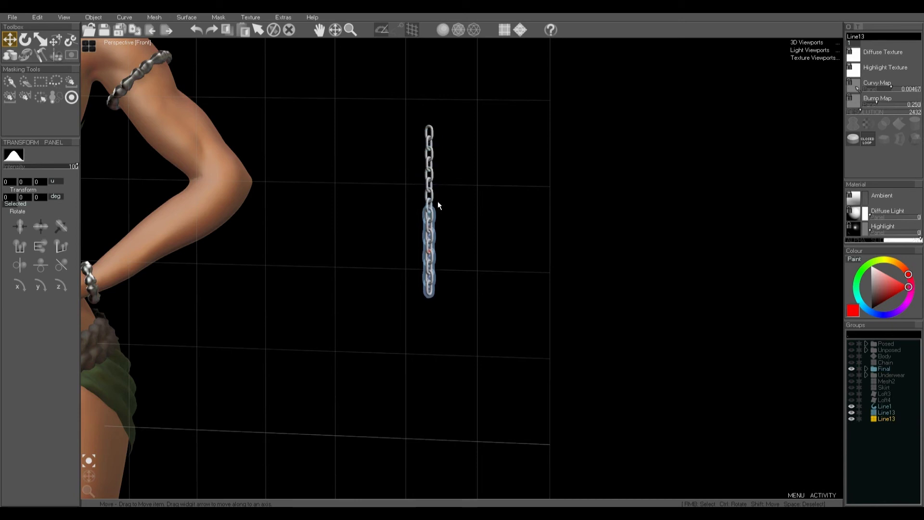
pyautogui.keyDown('ctrl'); pyautogui.click(886, 412); pyautogui.keyUp('ctrl')
pyautogui.click(145, 17)
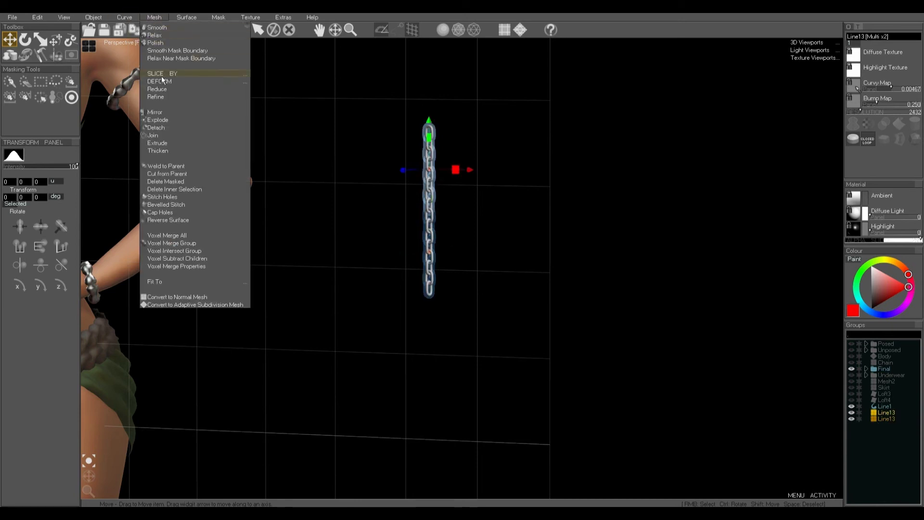
pyautogui.click(158, 135)
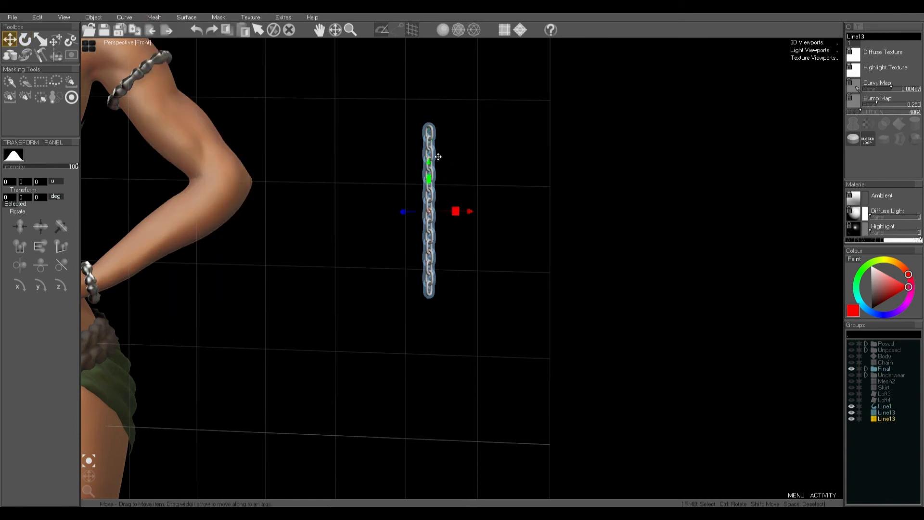
# Step: Double the chain's length again by placing a copy end to end beneath it and joining the two lengths
pyautogui.moveTo(438, 156); pyautogui.dragTo(438, 331)
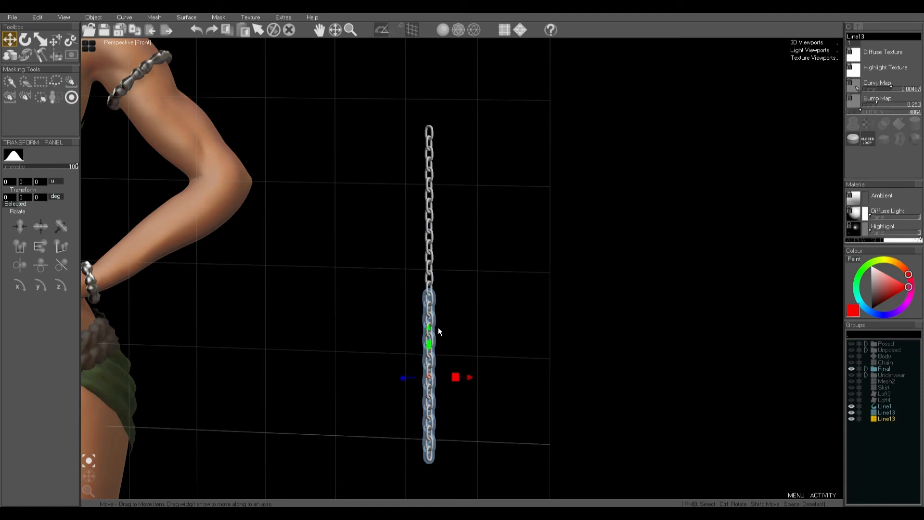
pyautogui.keyDown('ctrl'); pyautogui.click(887, 412); pyautogui.keyUp('ctrl')
pyautogui.click(160, 17)
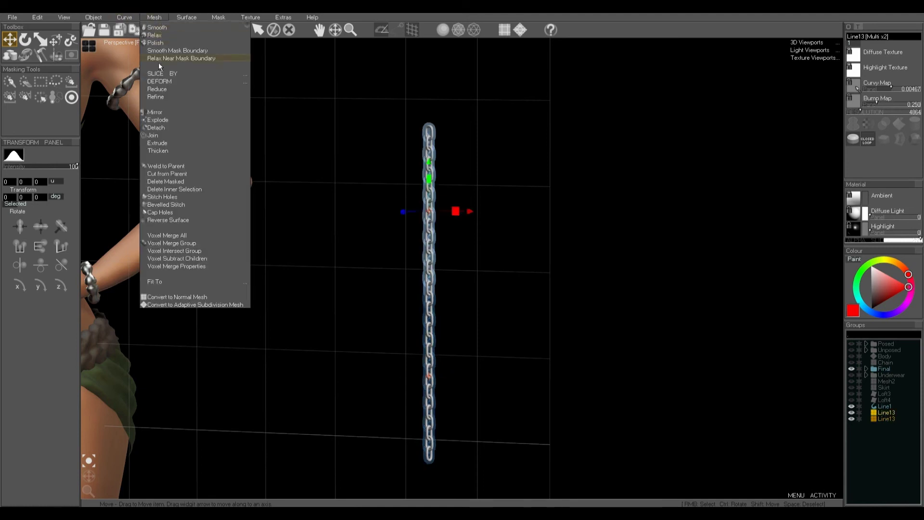
pyautogui.click(157, 135)
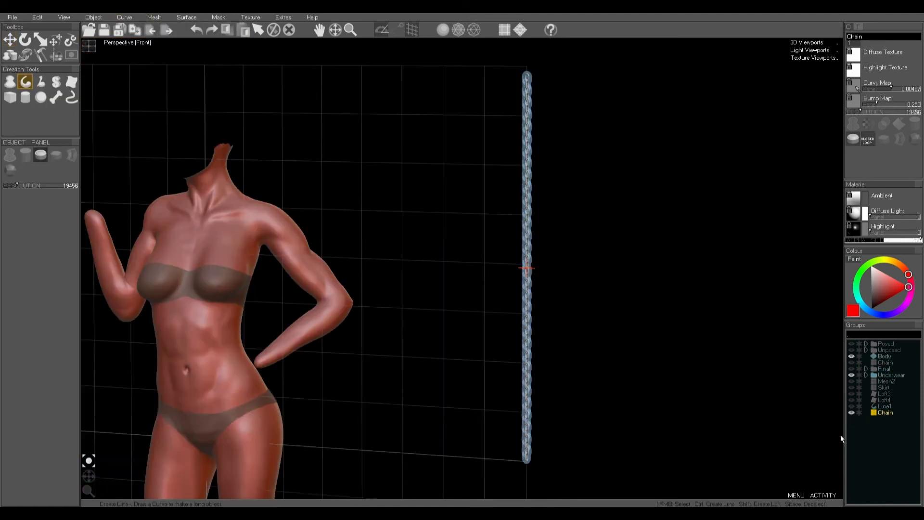
# Step: Duplicate the long finished chain and apply the Fit to Rails deformation to the copy
pyautogui.hotkey('ctrl', 'c')
pyautogui.hotkey('ctrl', 'v')
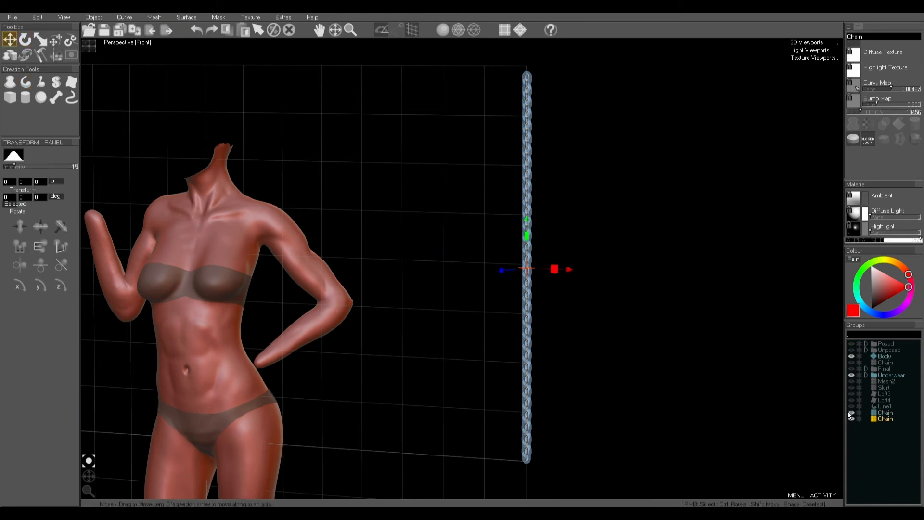
pyautogui.moveTo(485, 367); pyautogui.dragTo(589, 296, button='middle')
pyautogui.moveTo(548, 356); pyautogui.dragTo(554, 334, button='middle')
pyautogui.scroll(-3, 554, 334)
pyautogui.moveTo(520, 365); pyautogui.dragTo(519, 342, button='middle')
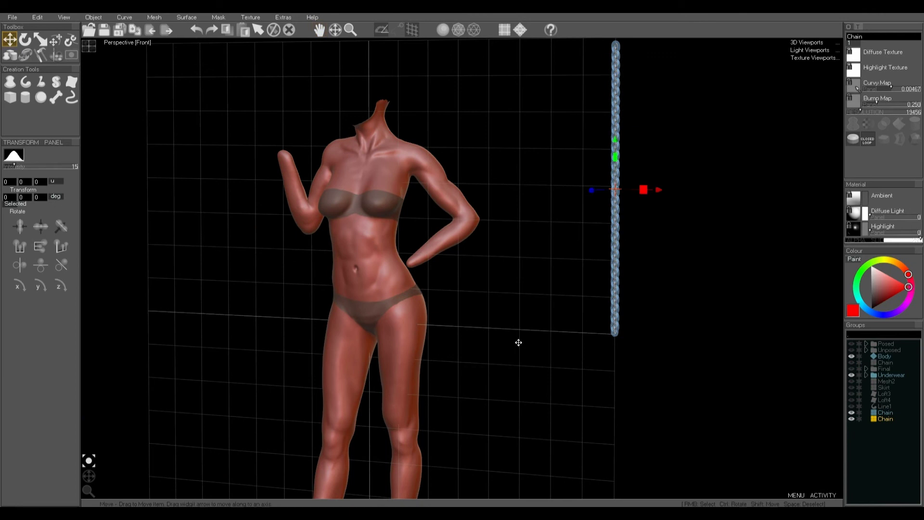
pyautogui.click(144, 17)
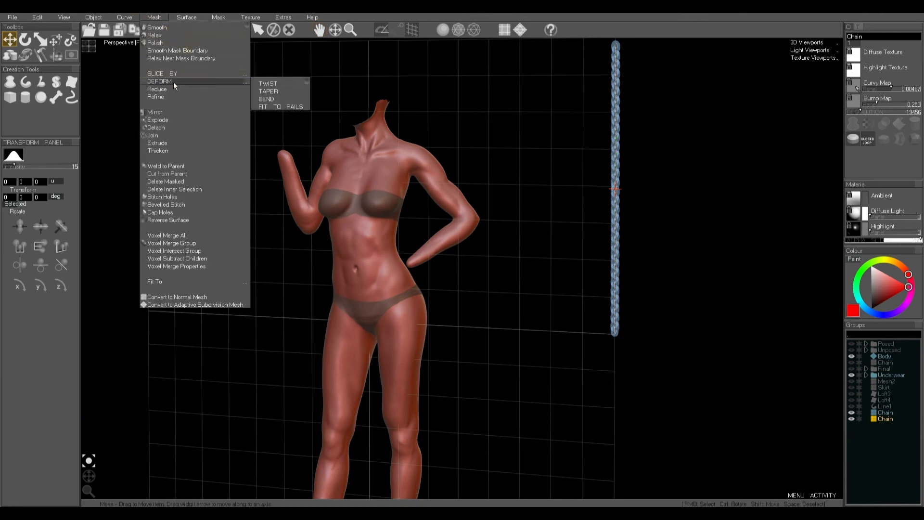
pyautogui.click(280, 107)
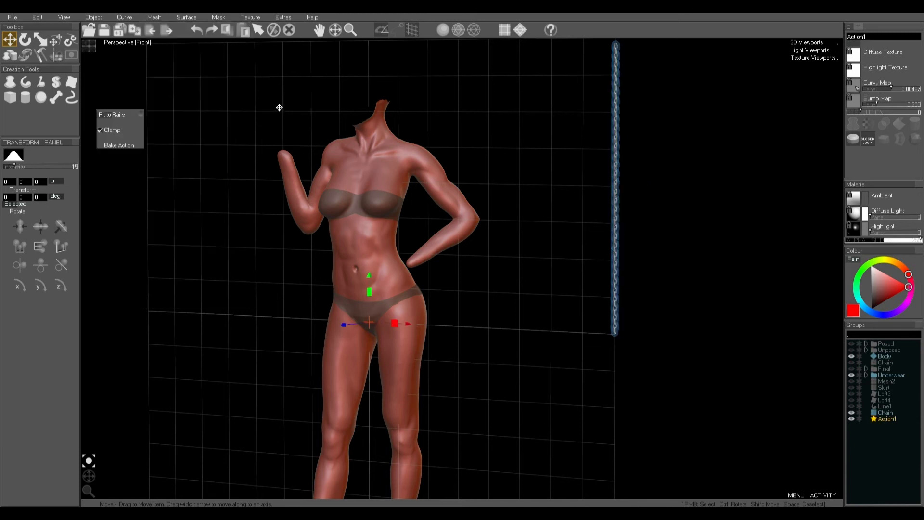
# Step: Draw a straightened rail curve along the chain copy and a second one hanging in a U-shaped loop from the waist to the knee
pyautogui.click(25, 55)
pyautogui.click(9, 82)
pyautogui.moveTo(618, 336); pyautogui.dragTo(619, 45)
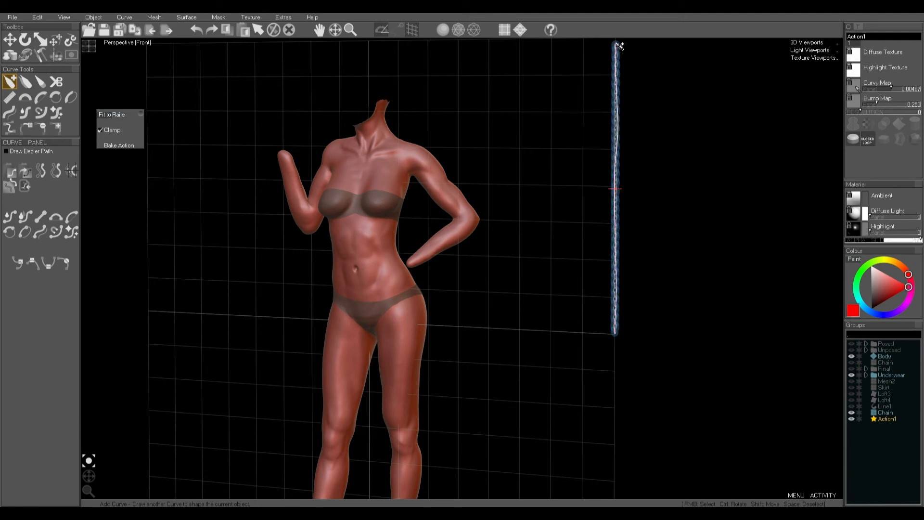
pyautogui.click(10, 98)
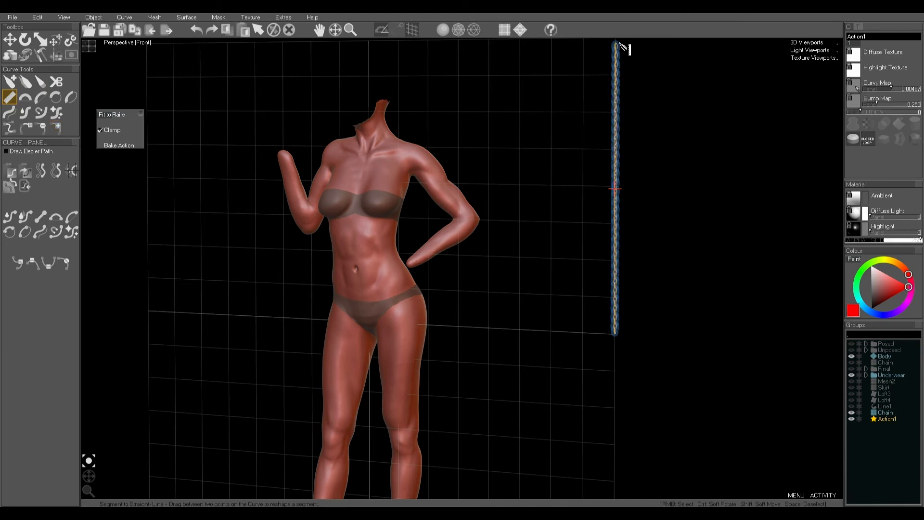
pyautogui.click(10, 81)
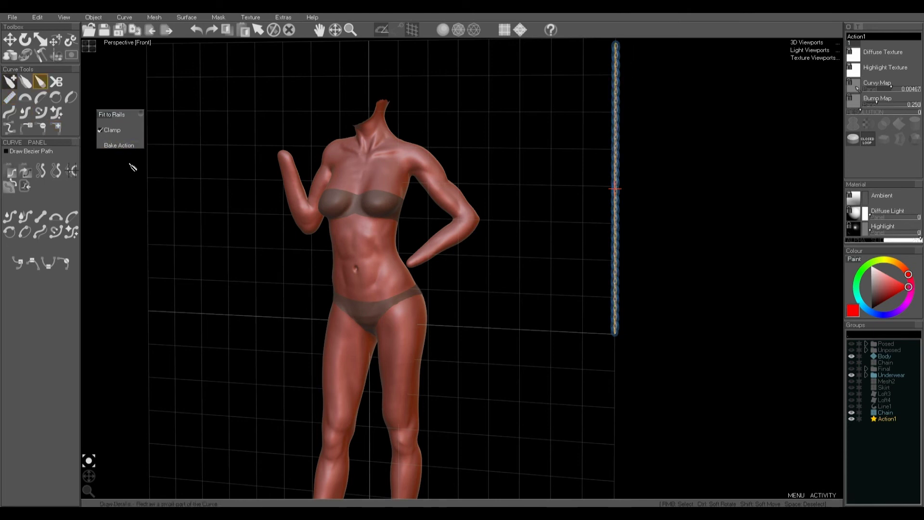
pyautogui.moveTo(399, 264)
pyautogui.mouseDown()
pyautogui.moveTo(356, 400)
pyautogui.moveTo(318, 415)
pyautogui.moveTo(323, 348)
pyautogui.moveTo(355, 276)
pyautogui.mouseUp()
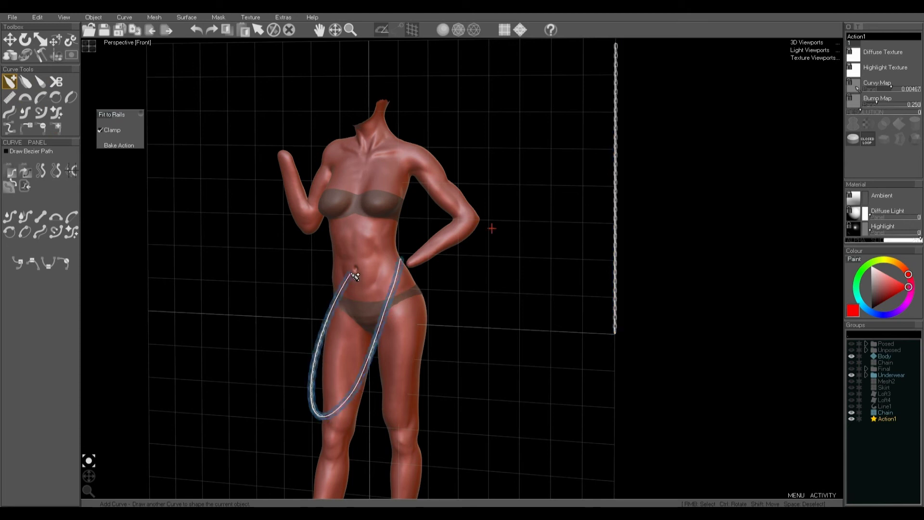
# Step: From the side view, use Soft Move to pull the hanging chain loop forward, away from the leg
pyautogui.moveTo(88, 476); pyautogui.dragTo(47, 480)
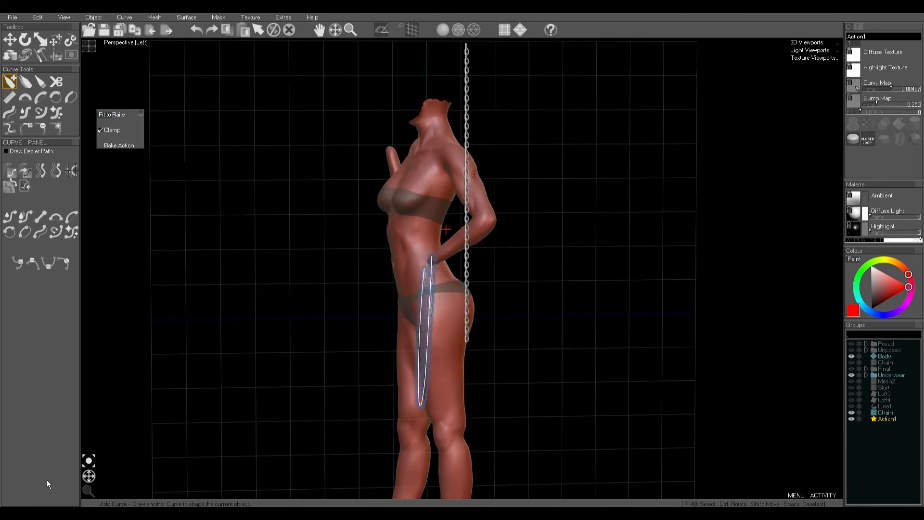
pyautogui.click(52, 42)
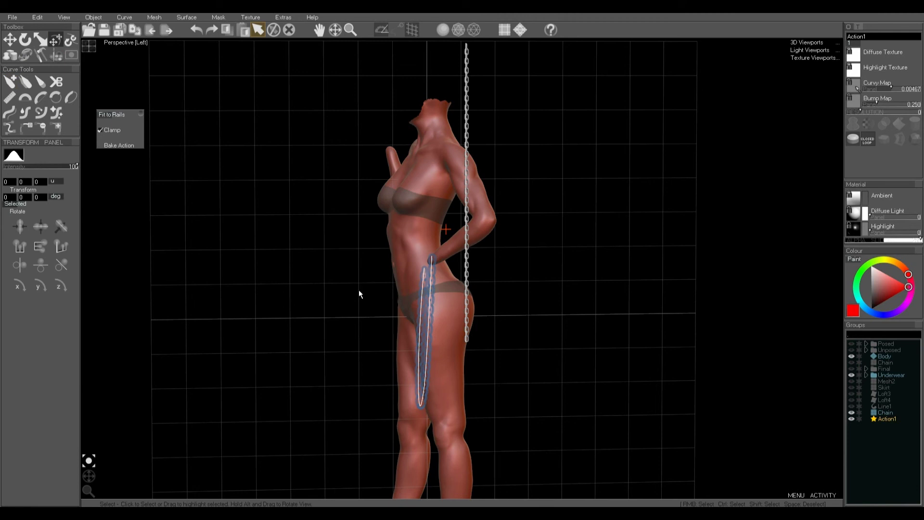
pyautogui.moveTo(435, 253)
pyautogui.mouseDown()
pyautogui.moveTo(406, 270)
pyautogui.moveTo(450, 259)
pyautogui.mouseUp()
pyautogui.hotkey('ctrl', 'z')
pyautogui.press('0')
pyautogui.moveTo(421, 420); pyautogui.dragTo(410, 414)
# Step: Refine the sides and lower bend of the chain loop with Soft Move so it drapes smoothly around the right thigh
pyautogui.moveTo(82, 497); pyautogui.dragTo(184, 477, button='middle')
pyautogui.moveTo(336, 435); pyautogui.dragTo(353, 437)
pyautogui.moveTo(416, 337); pyautogui.dragTo(420, 336)
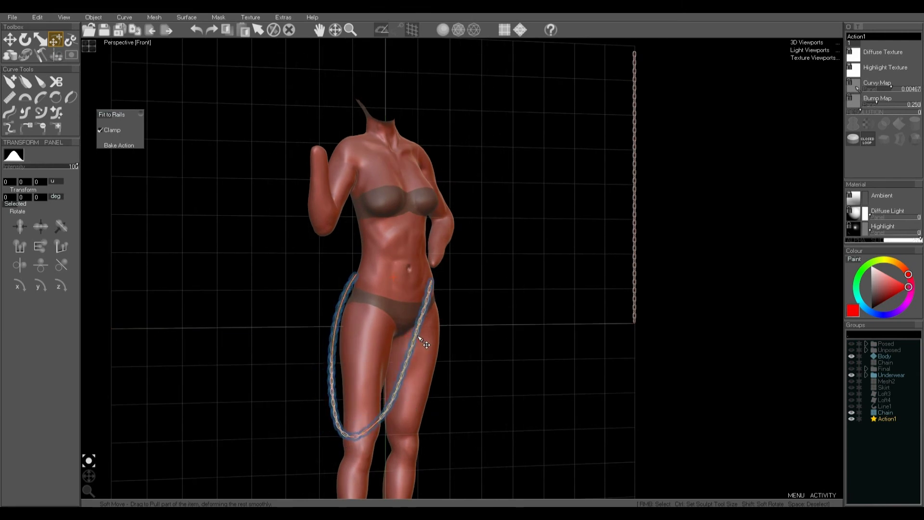
pyautogui.moveTo(335, 341); pyautogui.dragTo(338, 342)
pyautogui.moveTo(336, 376); pyautogui.dragTo(337, 377)
pyautogui.moveTo(390, 408); pyautogui.dragTo(383, 403)
pyautogui.moveTo(104, 497); pyautogui.dragTo(56, 479)
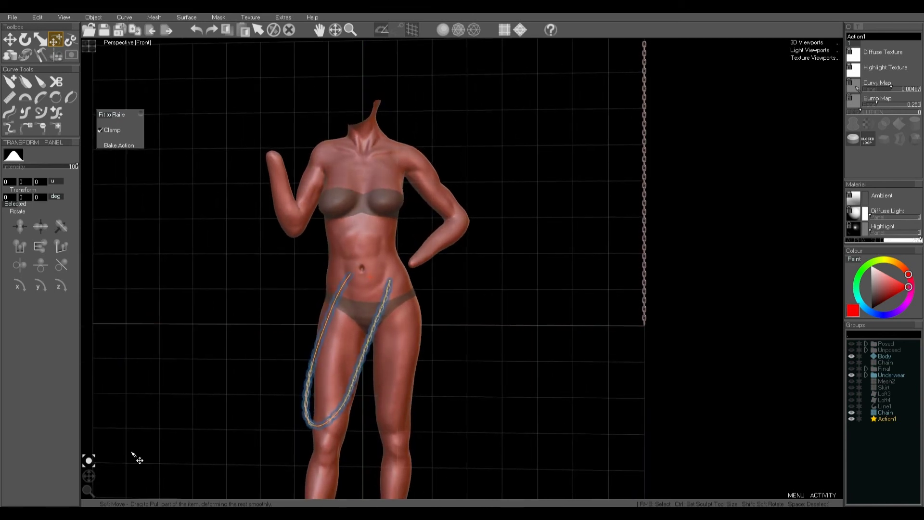
pyautogui.moveTo(370, 329); pyautogui.dragTo(303, 402)
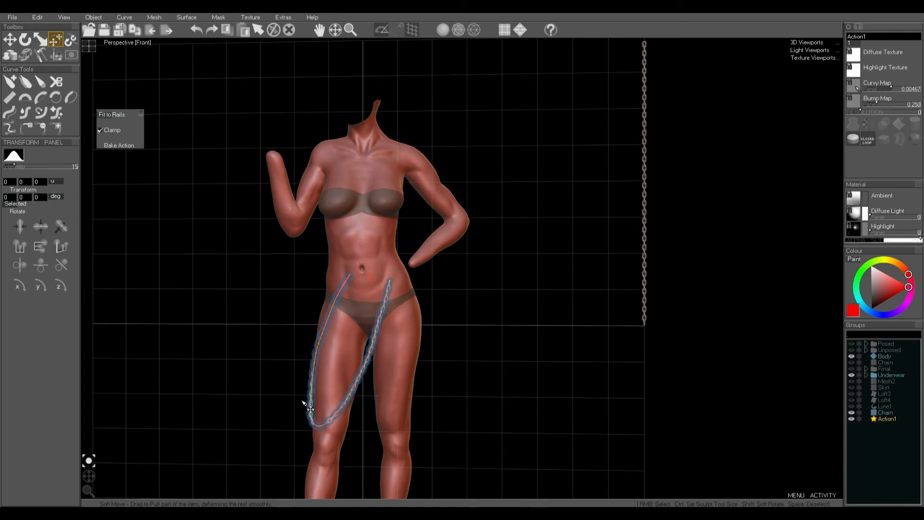
# Step: Clear the selection to check the chain loop against the body, and reselect the chain's Fit to Rails action
pyautogui.click(10, 112)
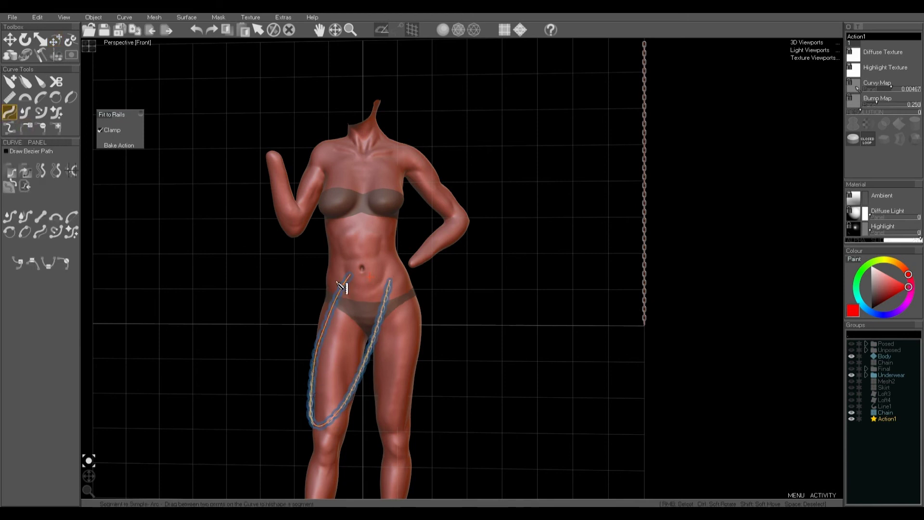
pyautogui.press('space')
pyautogui.press('space')
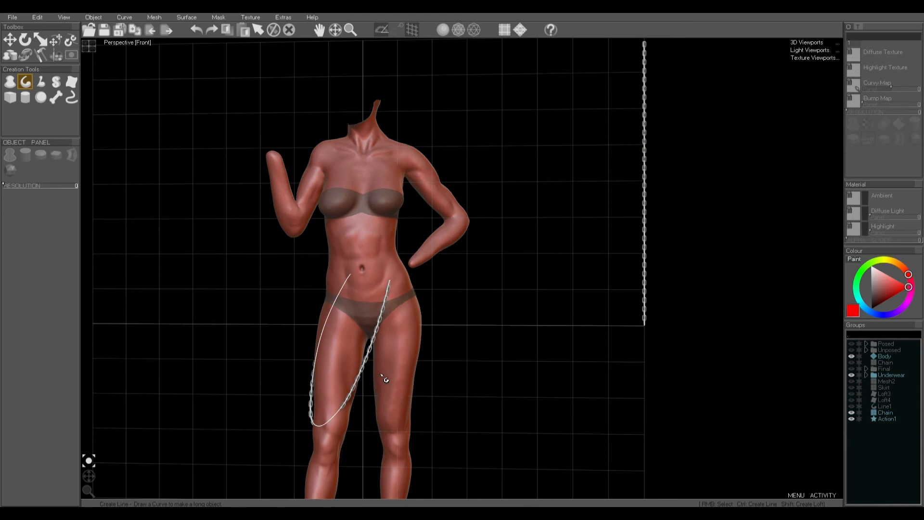
pyautogui.rightClick(377, 342)
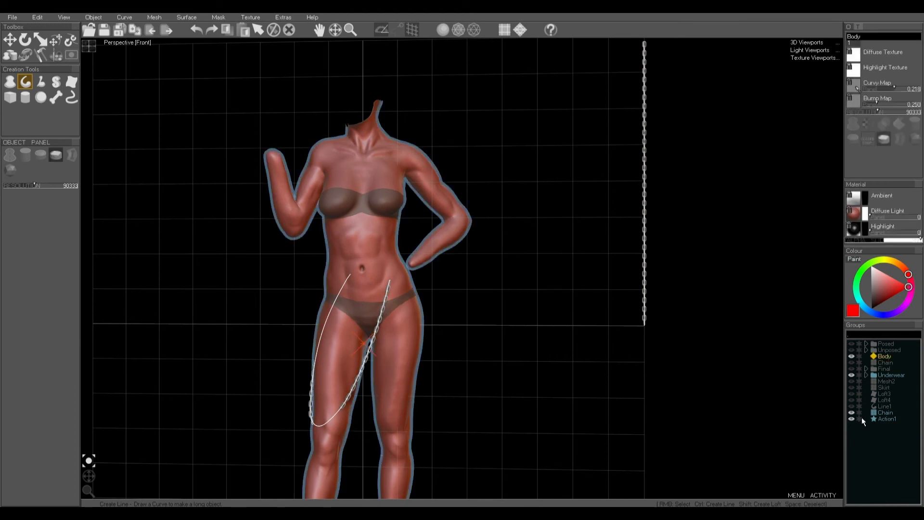
pyautogui.click(886, 419)
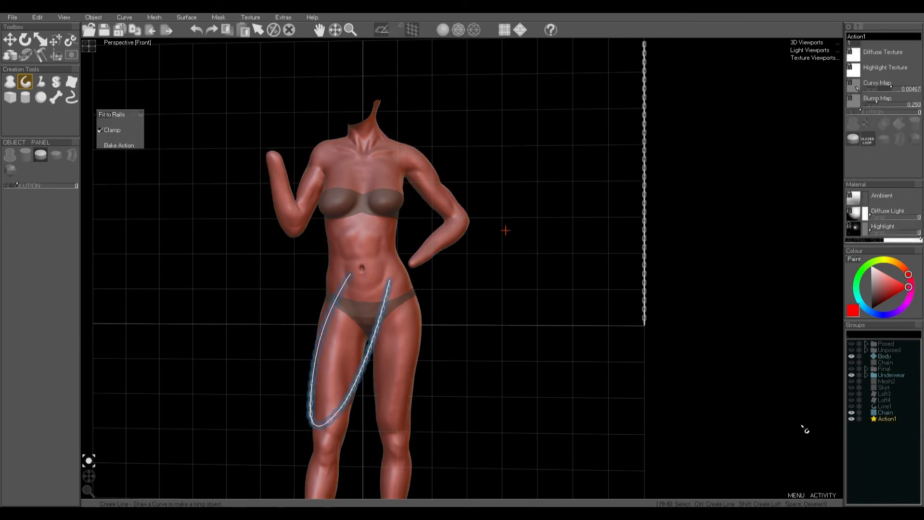
# Step: Duplicate the right-thigh chain's Fit to Rails action, mirror it horizontally, and move its straight rail onto the vertical source chain
pyautogui.hotkey('ctrl', 'v')
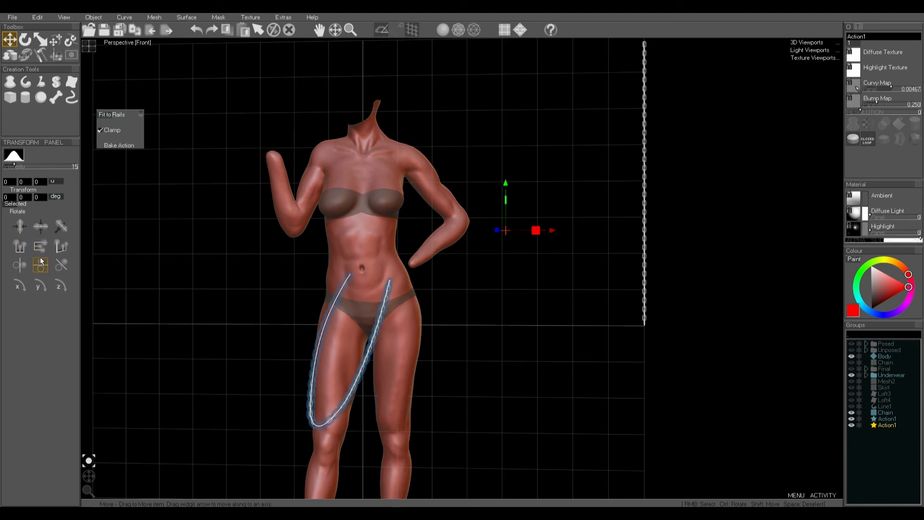
pyautogui.click(21, 265)
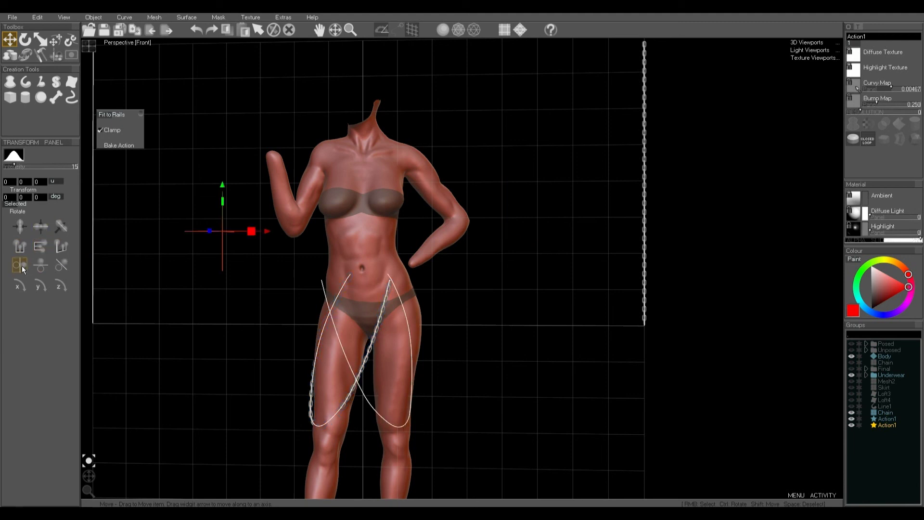
pyautogui.moveTo(409, 392); pyautogui.dragTo(410, 393)
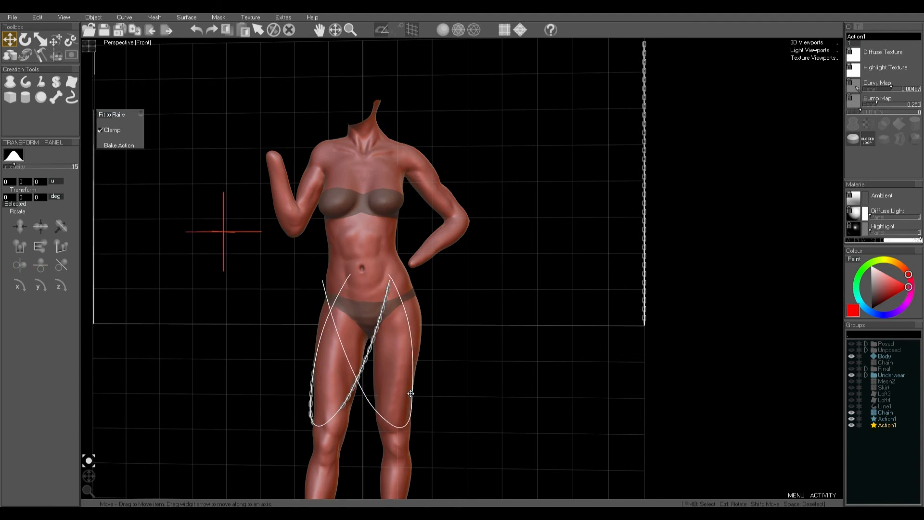
pyautogui.rightClick(91, 276)
pyautogui.moveTo(92, 276); pyautogui.dragTo(657, 281)
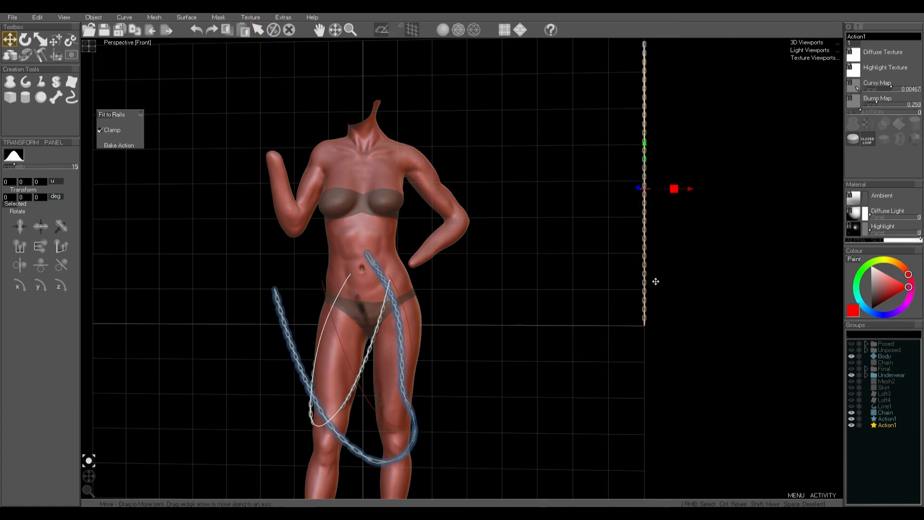
# Step: Move the mirrored loop rail out over the left thigh and realign its straight rail with the vertical source chain
pyautogui.moveTo(88, 461); pyautogui.dragTo(14, 482)
pyautogui.moveTo(467, 369); pyautogui.dragTo(353, 363)
pyautogui.moveTo(89, 476); pyautogui.dragTo(178, 472)
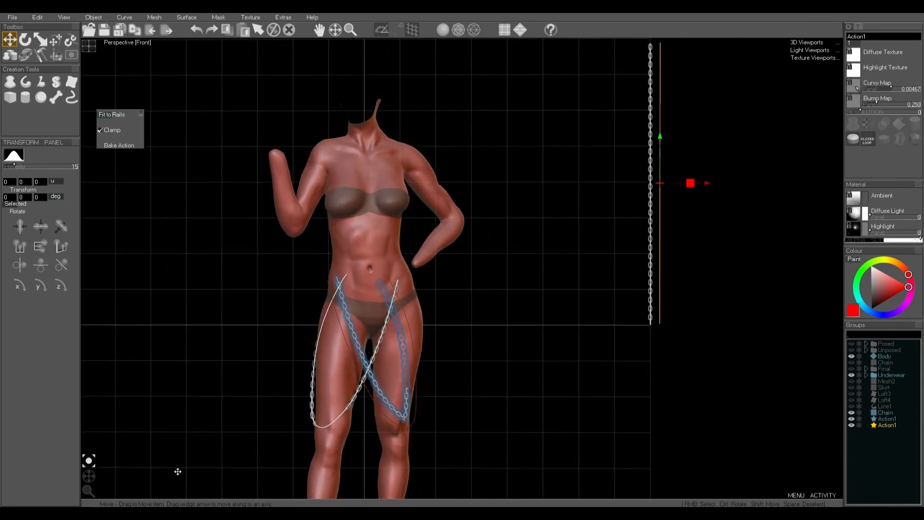
pyautogui.moveTo(413, 418); pyautogui.dragTo(430, 422)
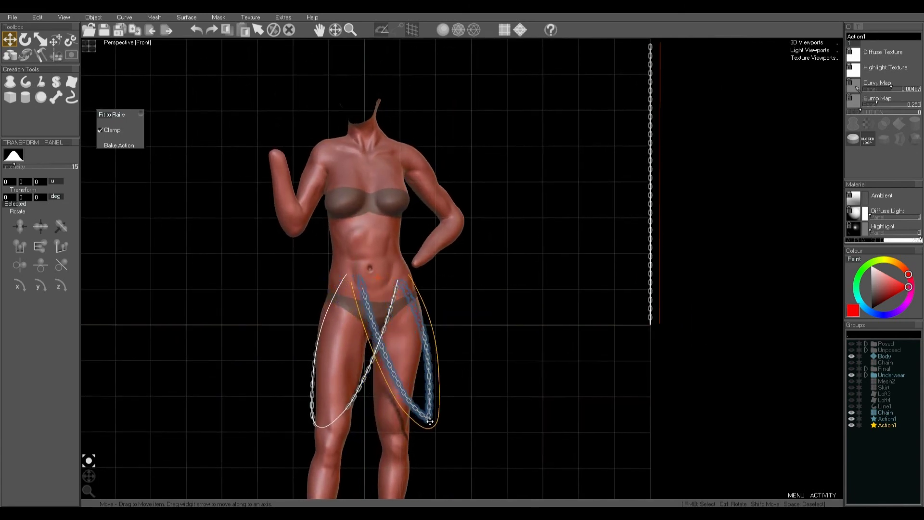
pyautogui.moveTo(657, 330); pyautogui.dragTo(646, 332)
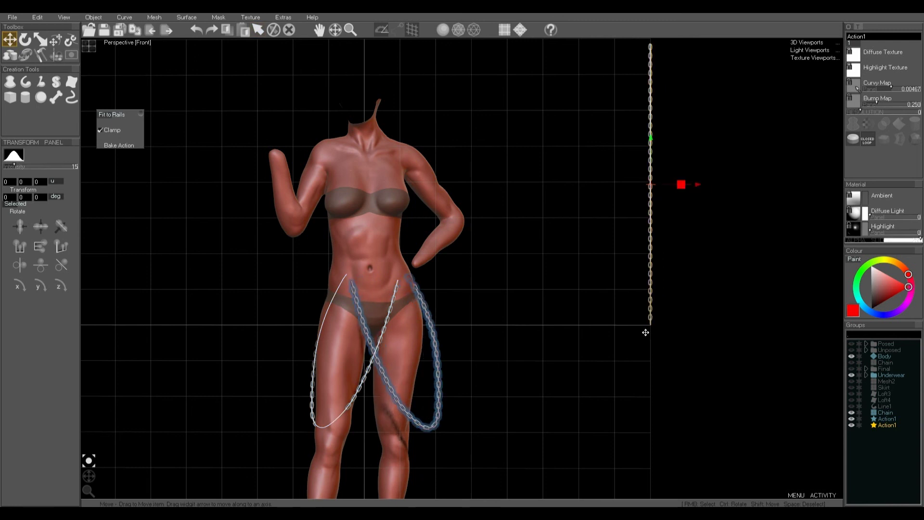
# Step: Rotate the mirrored chain loop so it hangs from the hip around the left thigh
pyautogui.rightClick(440, 371)
pyautogui.press('r')
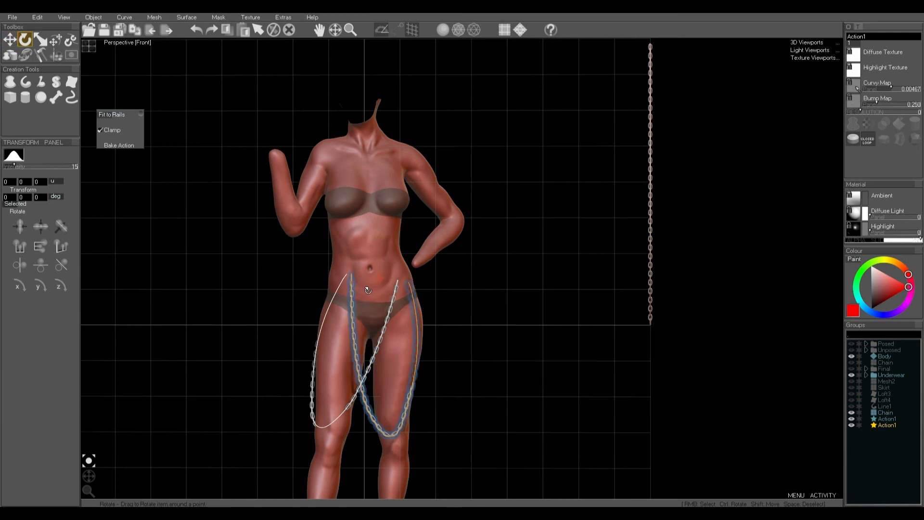
pyautogui.keyDown('ctrl'); pyautogui.moveTo(371, 287); pyautogui.dragTo(412, 275); pyautogui.keyUp('ctrl')
pyautogui.press('l')
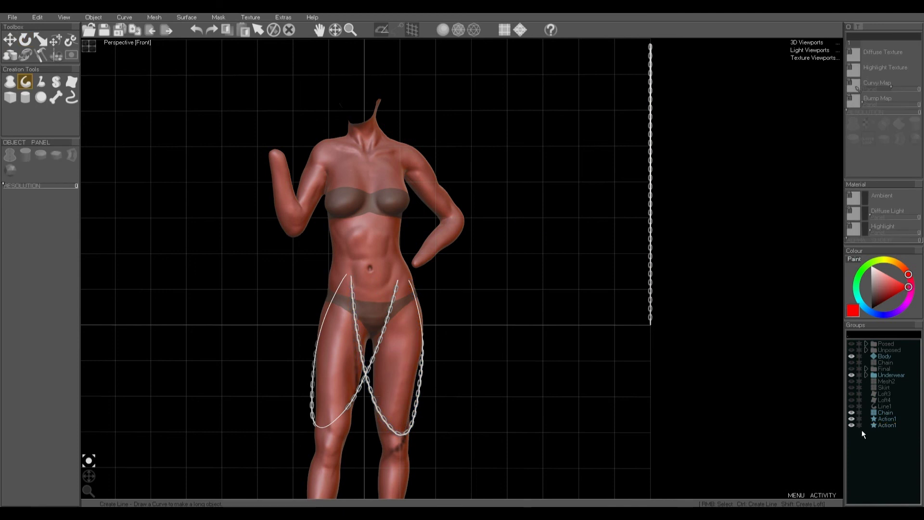
# Step: Duplicate the left-thigh chain action and use Soft Move to raise the copy into a shorter loop, shifting its inner end inward
pyautogui.click(887, 425)
pyautogui.hotkey('ctrl', 'c')
pyautogui.hotkey('ctrl', 'v')
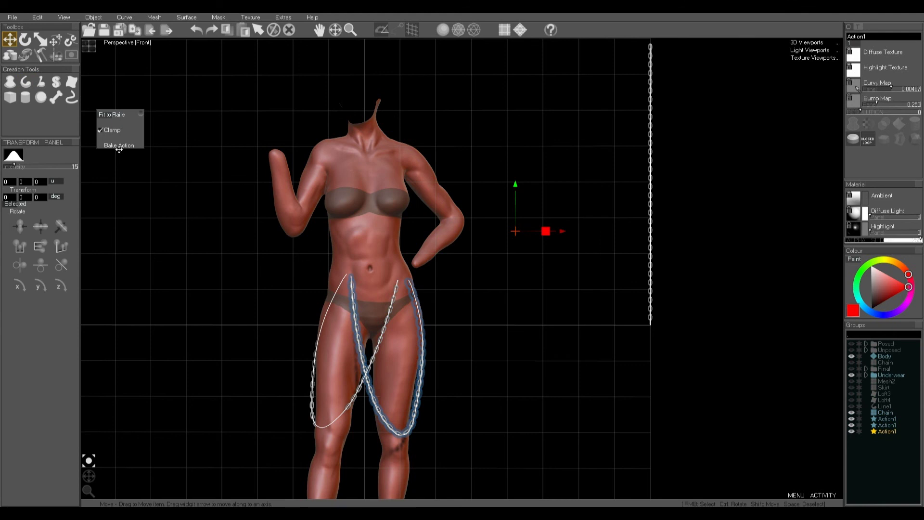
pyautogui.rightClick(406, 431)
pyautogui.press('r')
pyautogui.moveTo(401, 435); pyautogui.dragTo(419, 378)
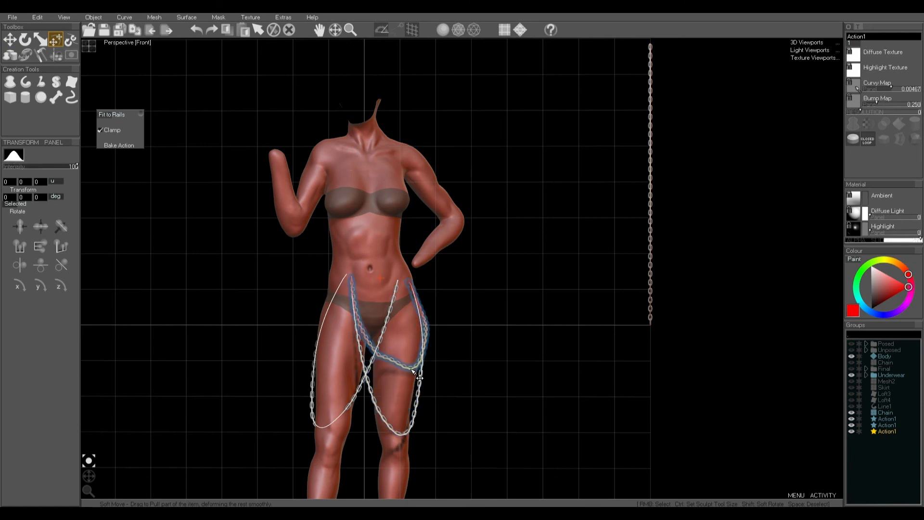
pyautogui.moveTo(355, 270); pyautogui.dragTo(366, 272)
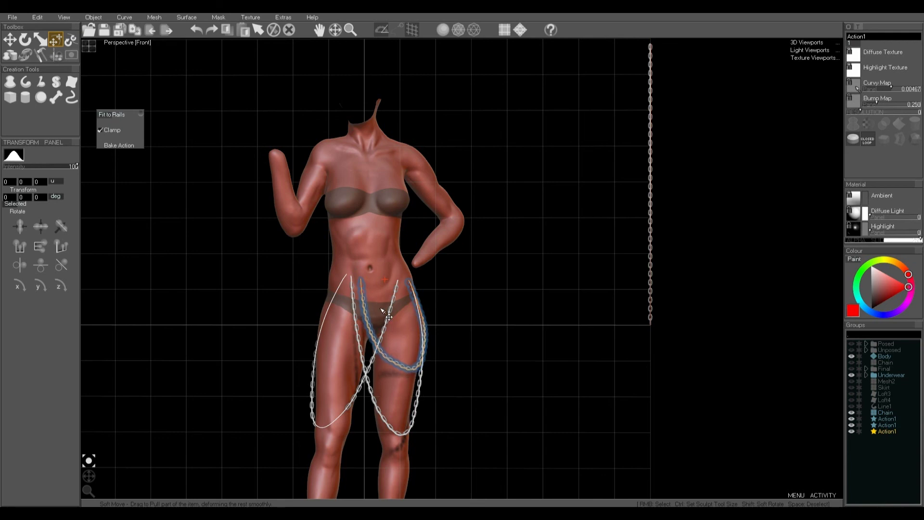
# Step: From the left side view, pull the longer left-thigh loop's lower bend toward the back of the leg with Soft Move
pyautogui.moveTo(114, 460); pyautogui.dragTo(49, 480)
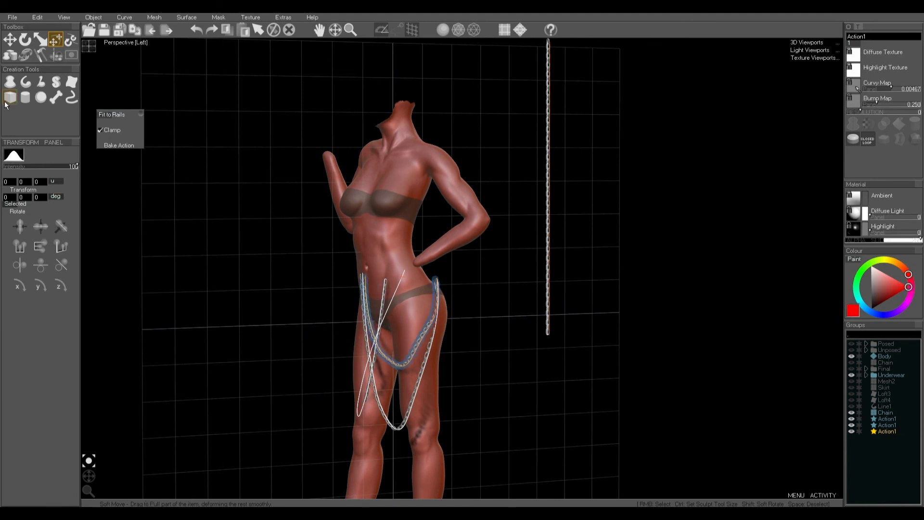
pyautogui.click(23, 84)
pyautogui.click(26, 57)
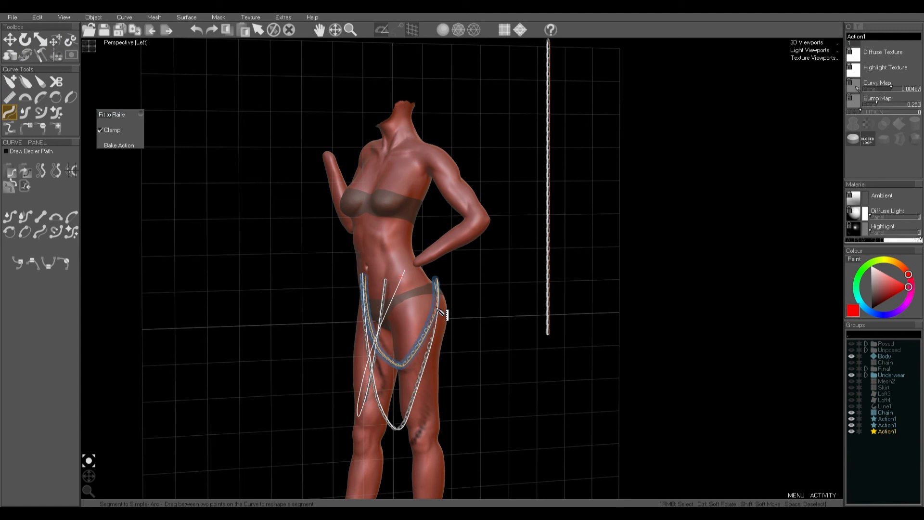
pyautogui.press('space')
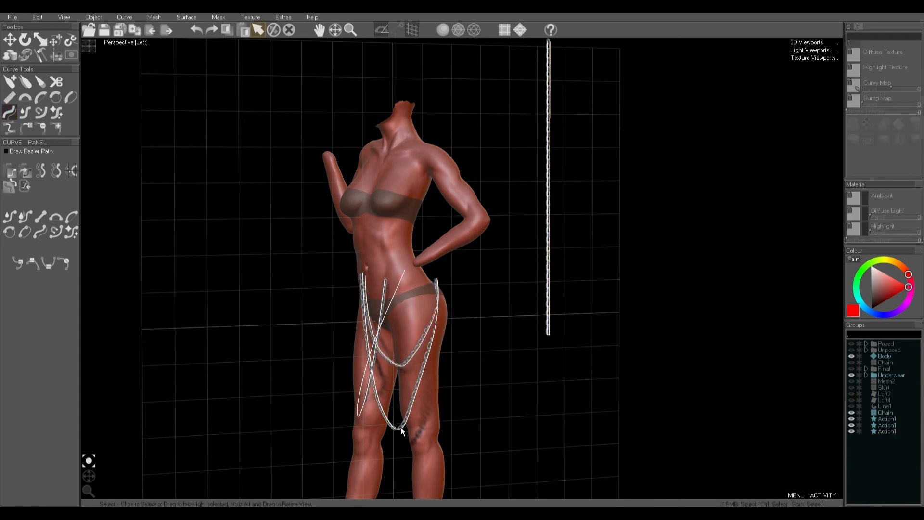
pyautogui.click(400, 425)
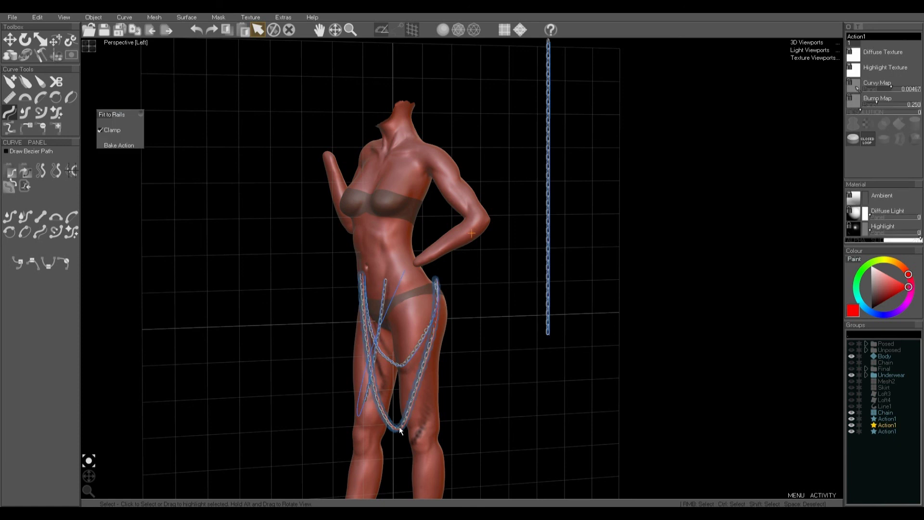
pyautogui.keyDown('shift'); pyautogui.moveTo(400, 430); pyautogui.dragTo(427, 431); pyautogui.keyUp('shift')
# Step: Pull the shorter left-thigh loop's lower bend toward the back of the leg with Soft Move
pyautogui.press('space')
pyautogui.click(403, 366)
pyautogui.click(404, 366)
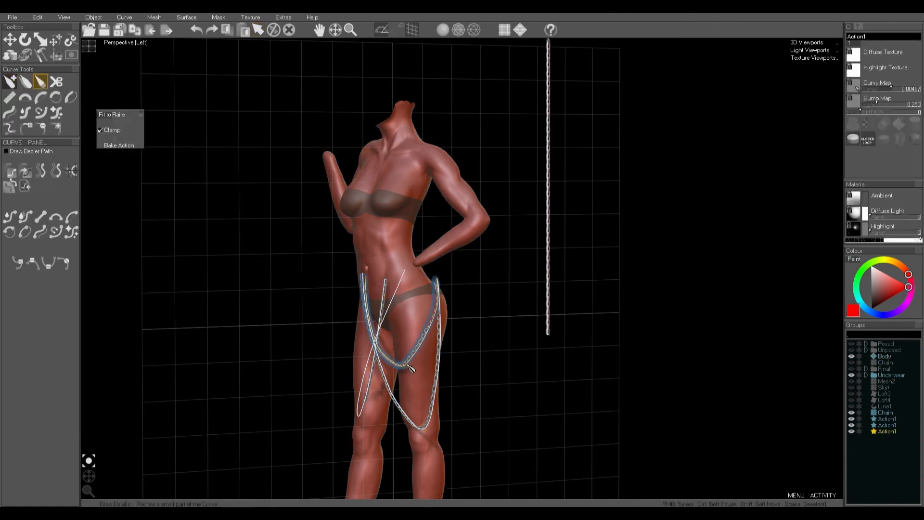
pyautogui.keyDown('shift'); pyautogui.moveTo(406, 369); pyautogui.dragTo(418, 372); pyautogui.keyUp('shift')
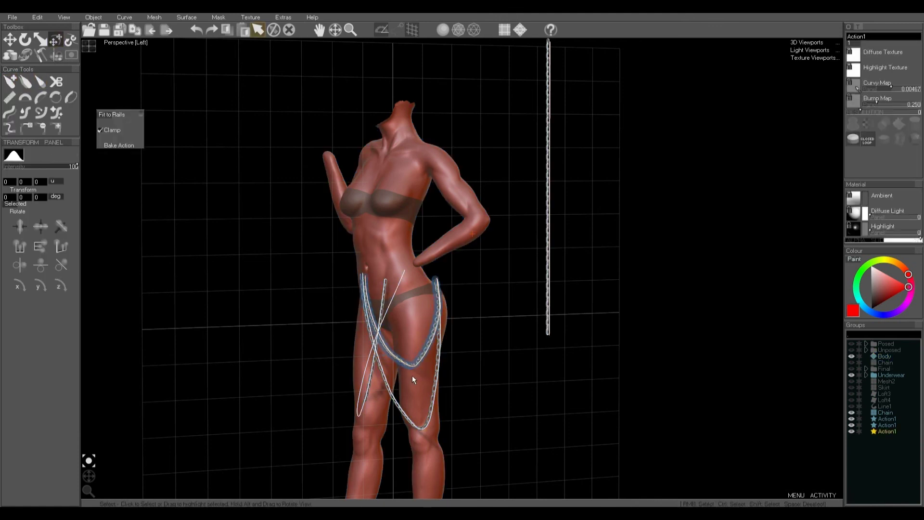
pyautogui.press('space')
# Step: Bake all three Fit to Rails actions into separate chain meshes
pyautogui.scroll(-2, 403, 396)
pyautogui.moveTo(96, 490); pyautogui.dragTo(146, 480, button='middle')
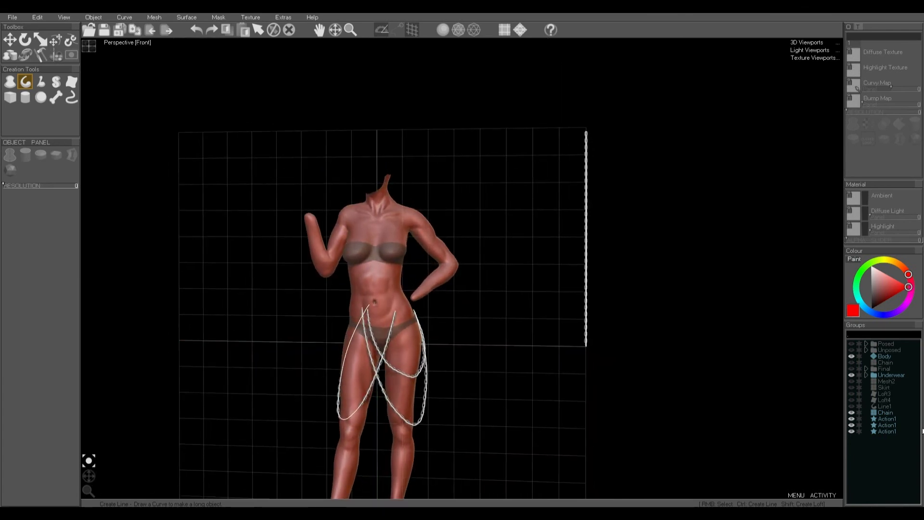
pyautogui.click(889, 420)
pyautogui.click(119, 146)
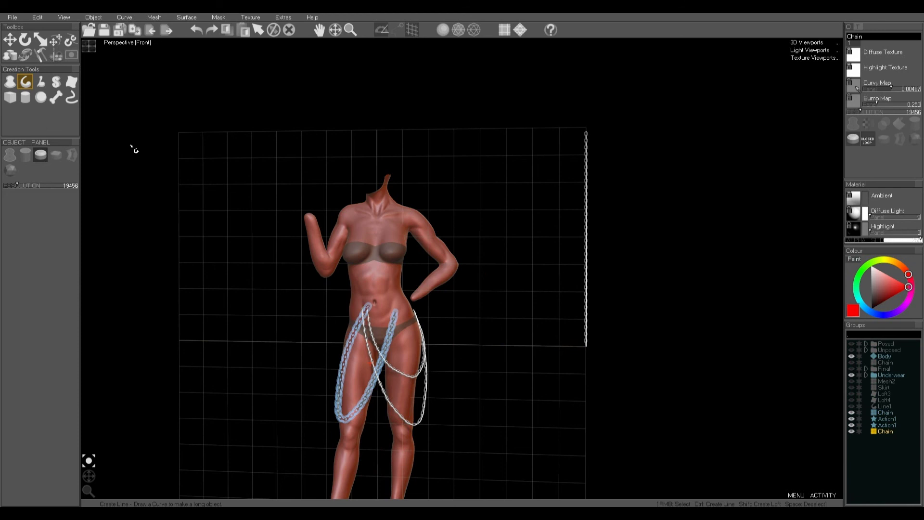
pyautogui.click(887, 425)
pyautogui.click(126, 145)
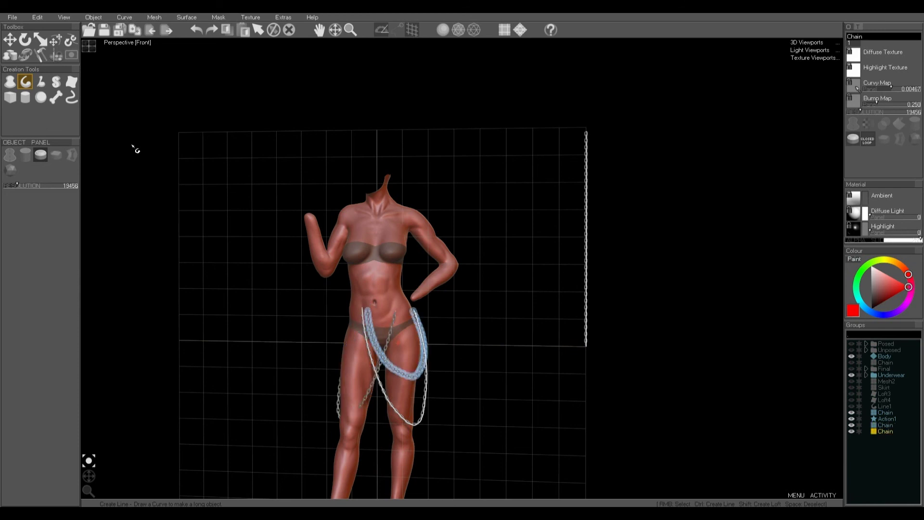
pyautogui.click(886, 419)
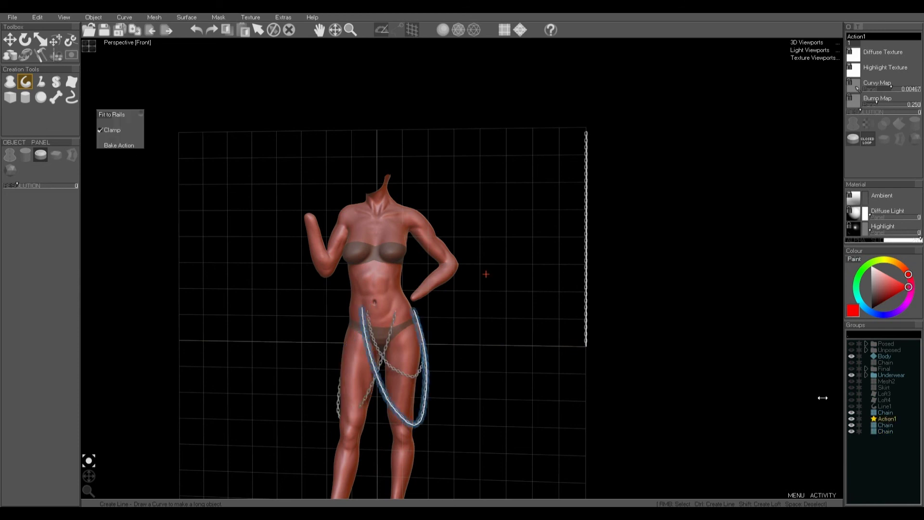
pyautogui.click(124, 146)
pyautogui.press('space')
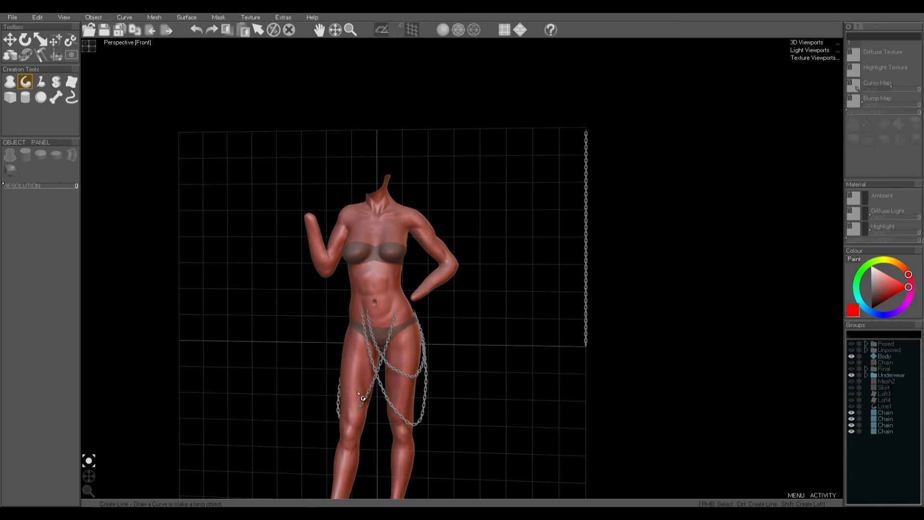
# Step: Use Soft Move on the baked right-thigh chain to pull its lower bend forward so it clears the leg
pyautogui.rightClick(361, 397)
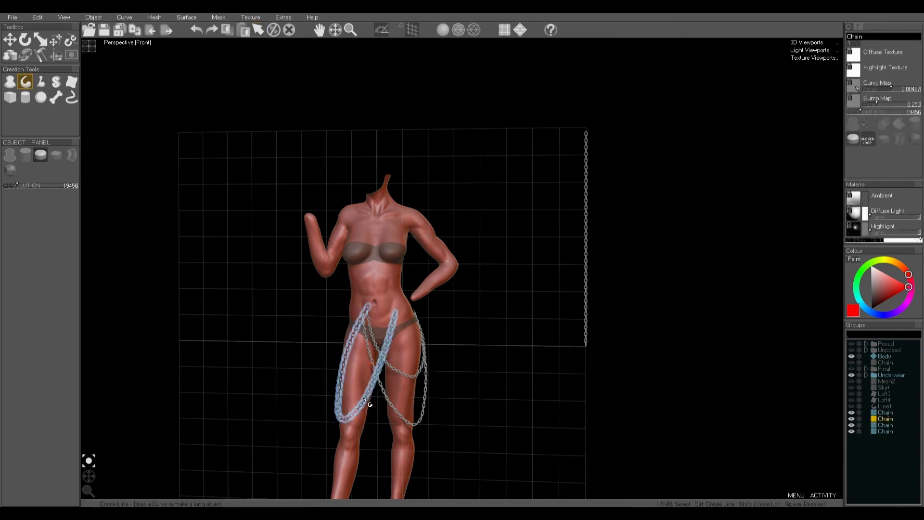
pyautogui.press('t')
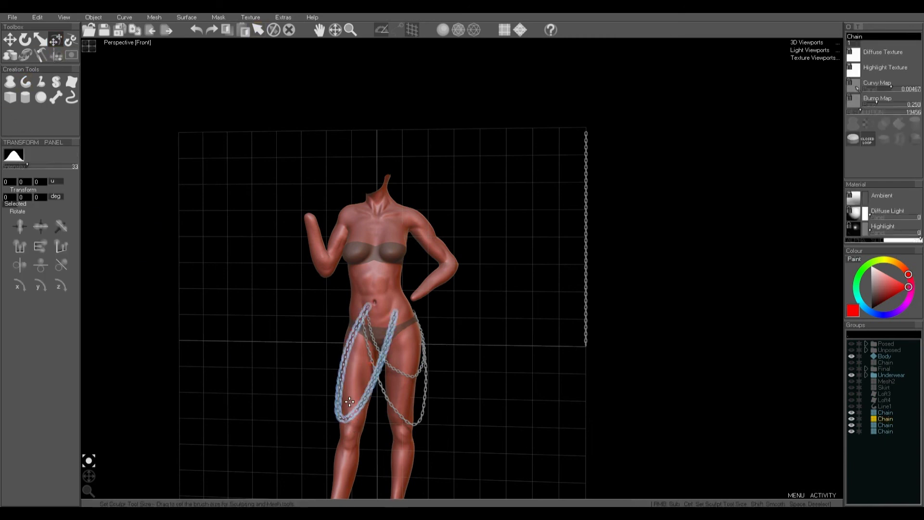
pyautogui.moveTo(88, 476); pyautogui.dragTo(217, 483)
pyautogui.moveTo(485, 432)
pyautogui.mouseDown()
pyautogui.moveTo(481, 441)
pyautogui.moveTo(501, 427)
pyautogui.mouseUp()
pyautogui.scroll(4, 495, 434)
pyautogui.moveTo(90, 478); pyautogui.dragTo(28, 476)
pyautogui.press('space')
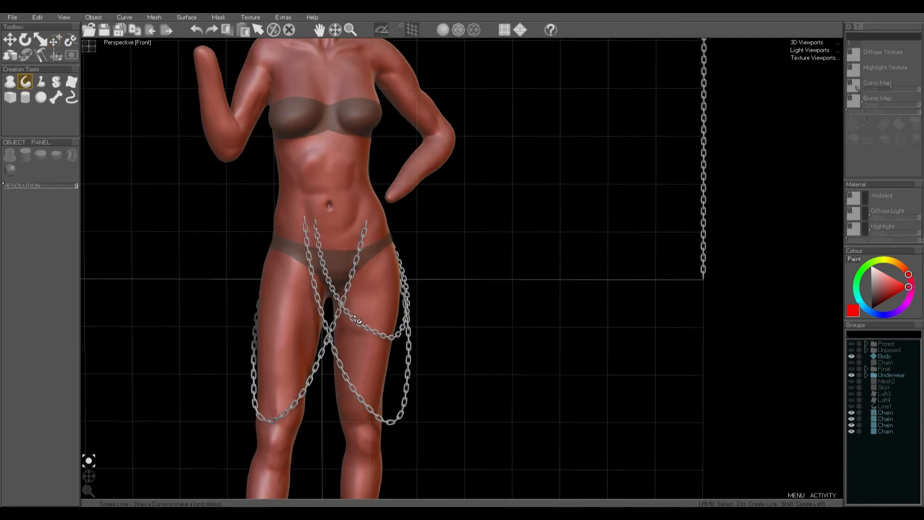
# Step: Examine the draped chains, and view the finished warrior in the Final group from the front and side
pyautogui.moveTo(355, 316); pyautogui.dragTo(404, 333, button='middle')
pyautogui.scroll(-3, 342, 323)
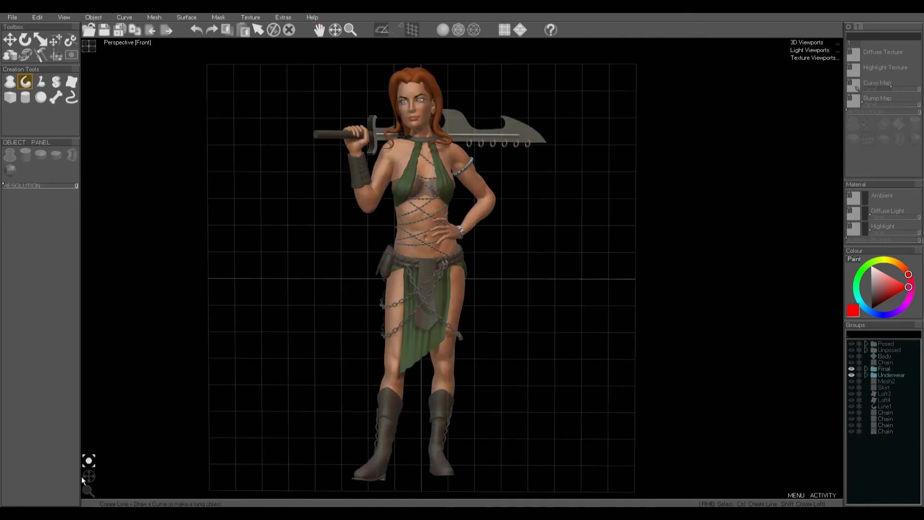
pyautogui.moveTo(82, 480); pyautogui.dragTo(57, 480)
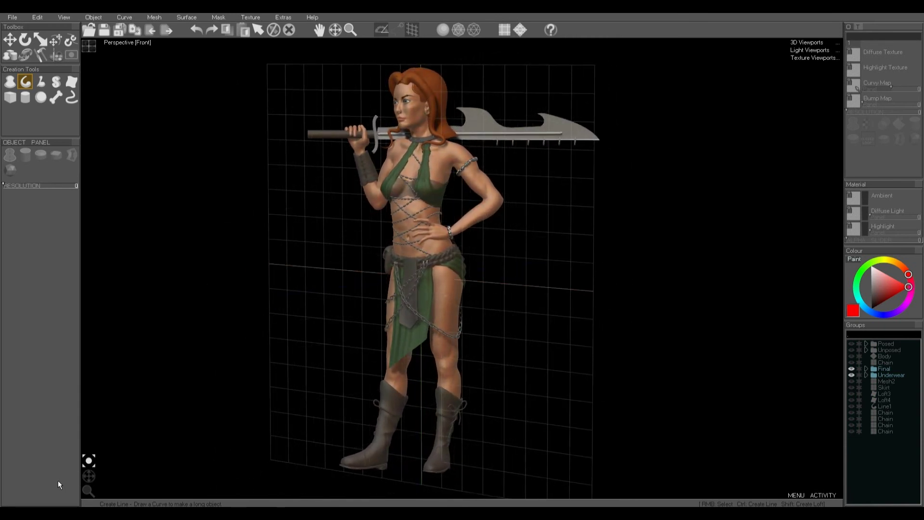